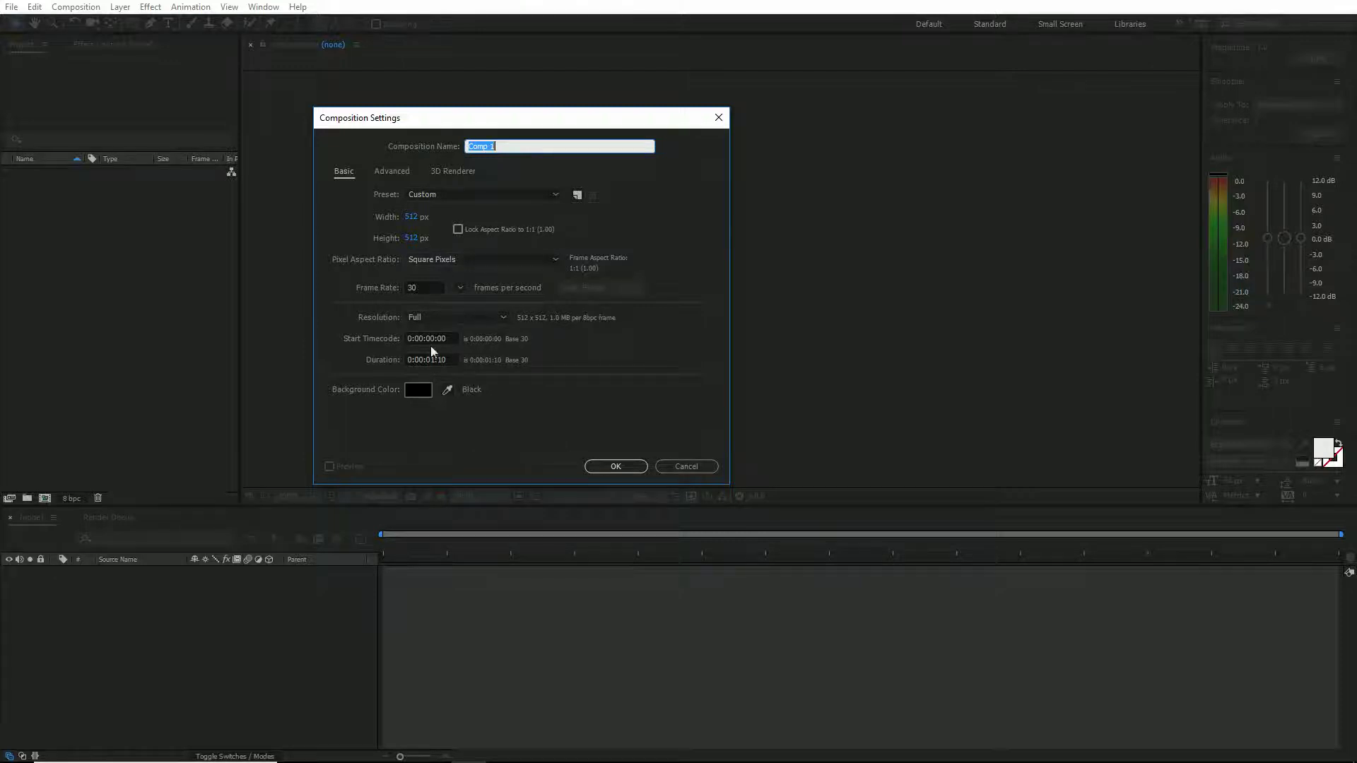
Create a 512 × 512 px, 30 fps composition lasting 0:00:01:10 and add a full-size orange (FF9000) solid.
left_click(614, 466)
key("ctrl+y")
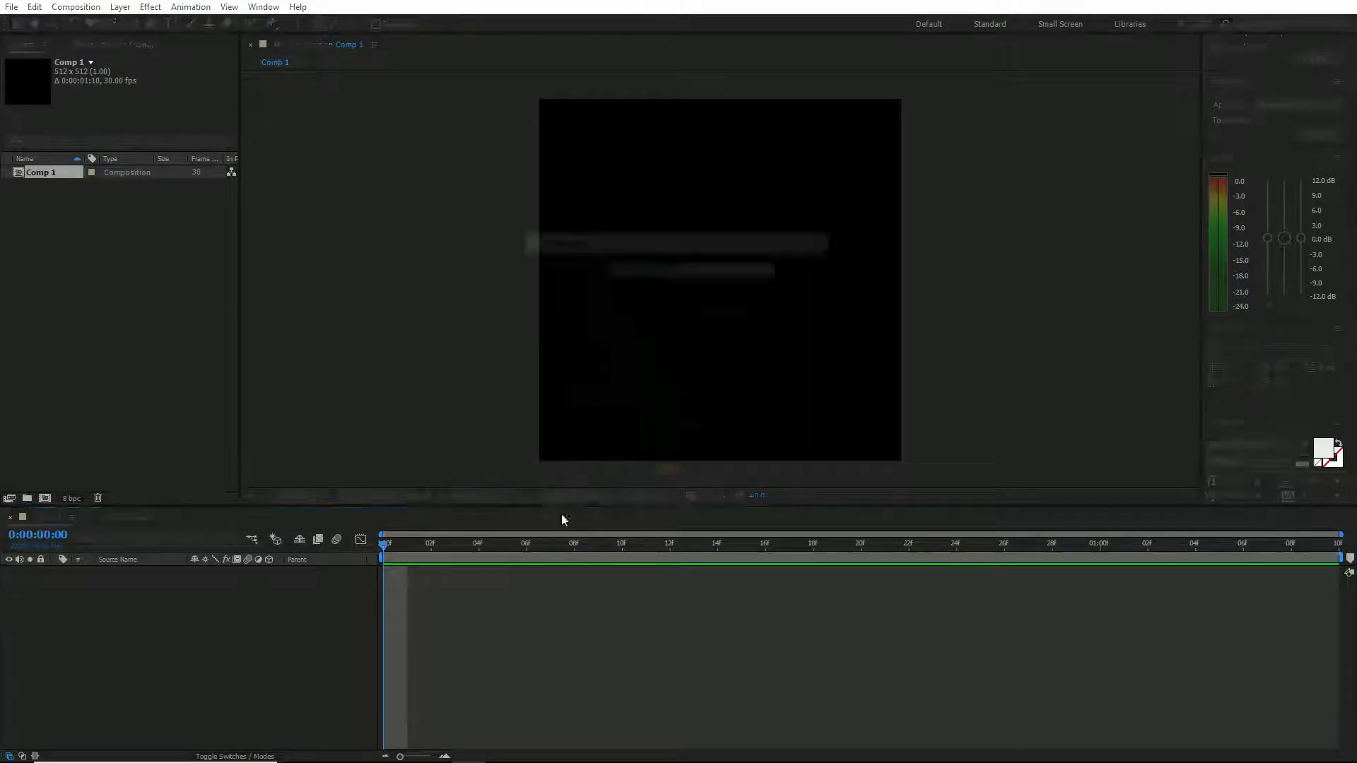
left_click(668, 471)
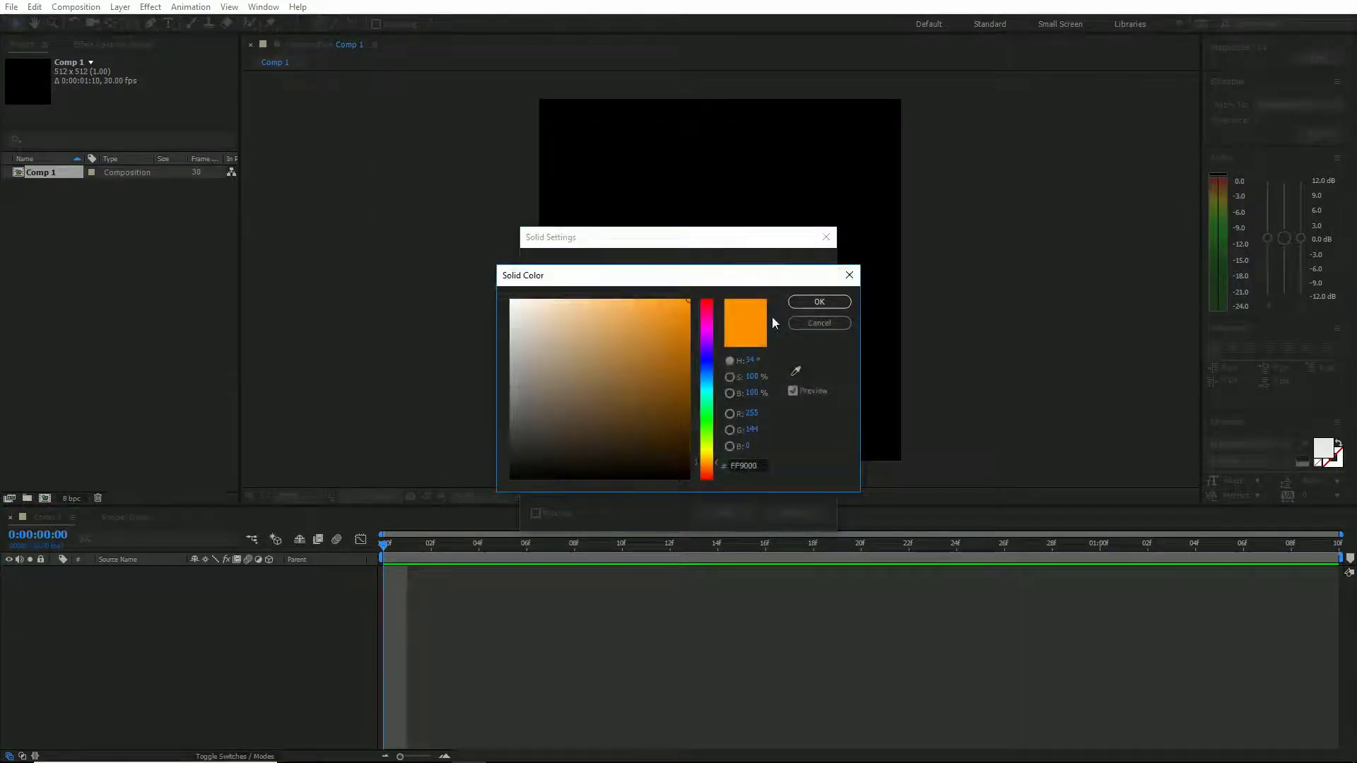
left_click(816, 303)
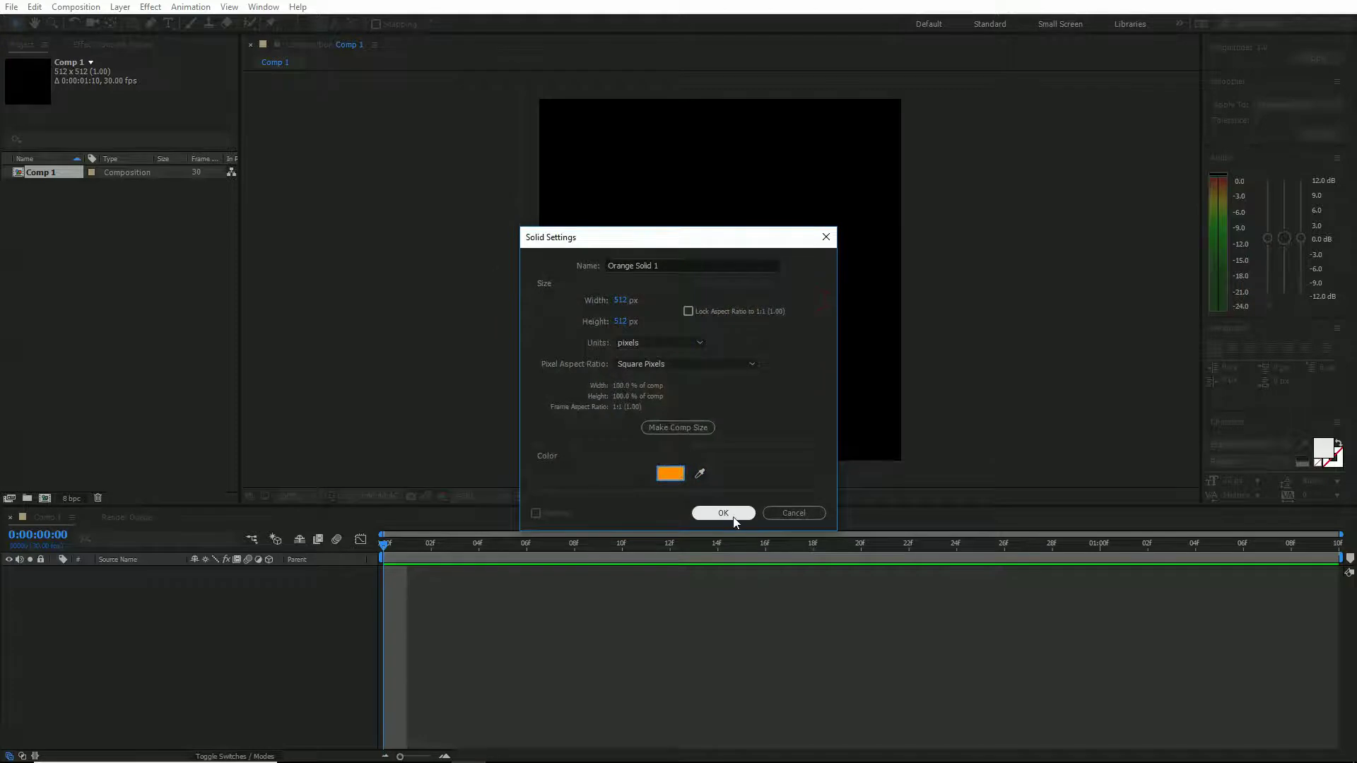
left_click(723, 513)
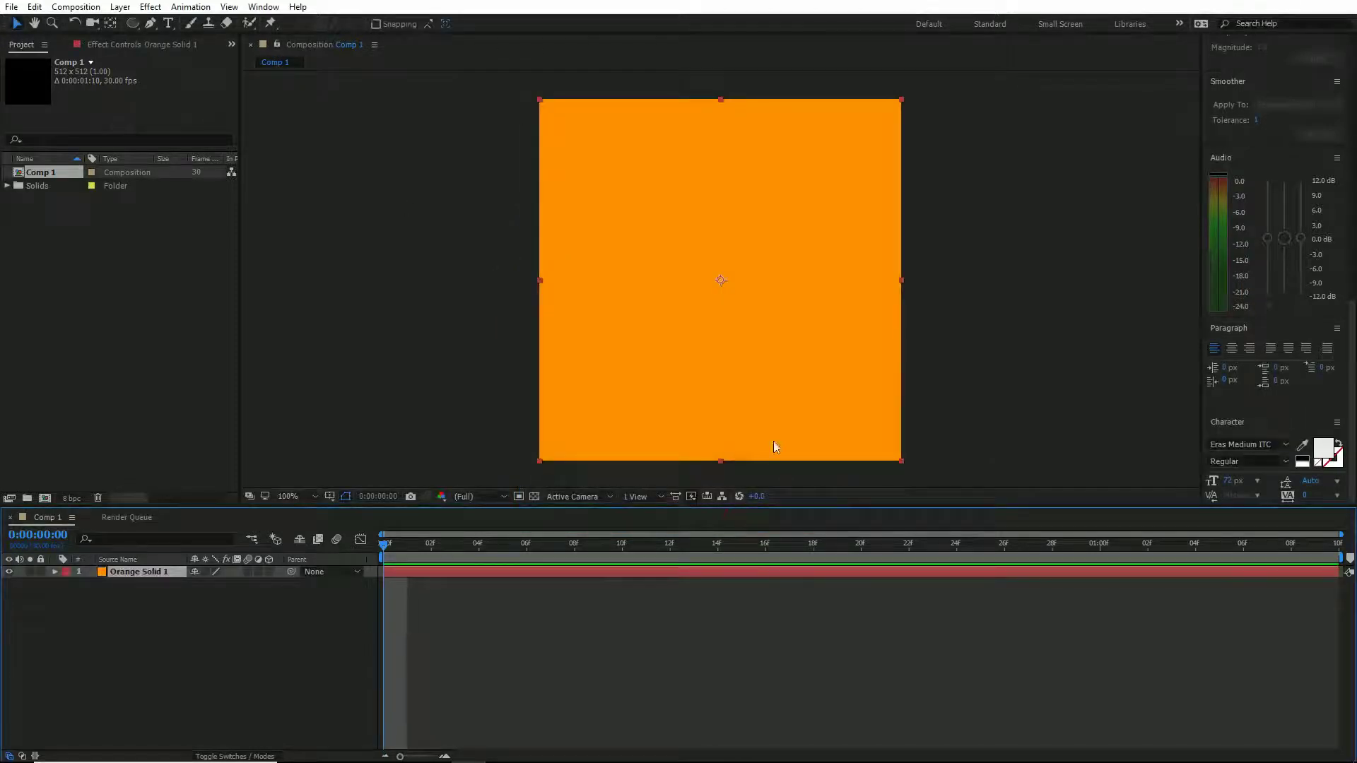
Add a text layer near the upper left of the orange square reading "Press Me Press Me".
left_click(169, 611)
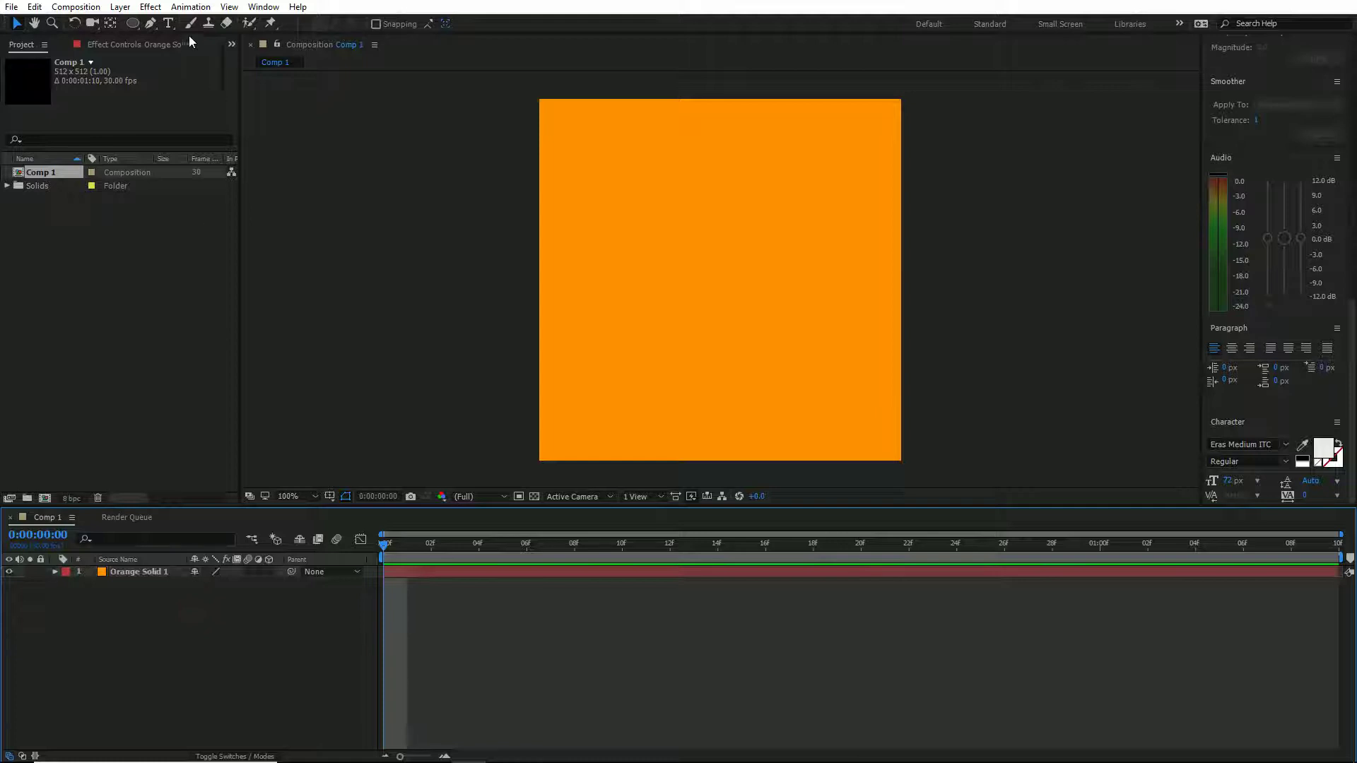
left_click(169, 23)
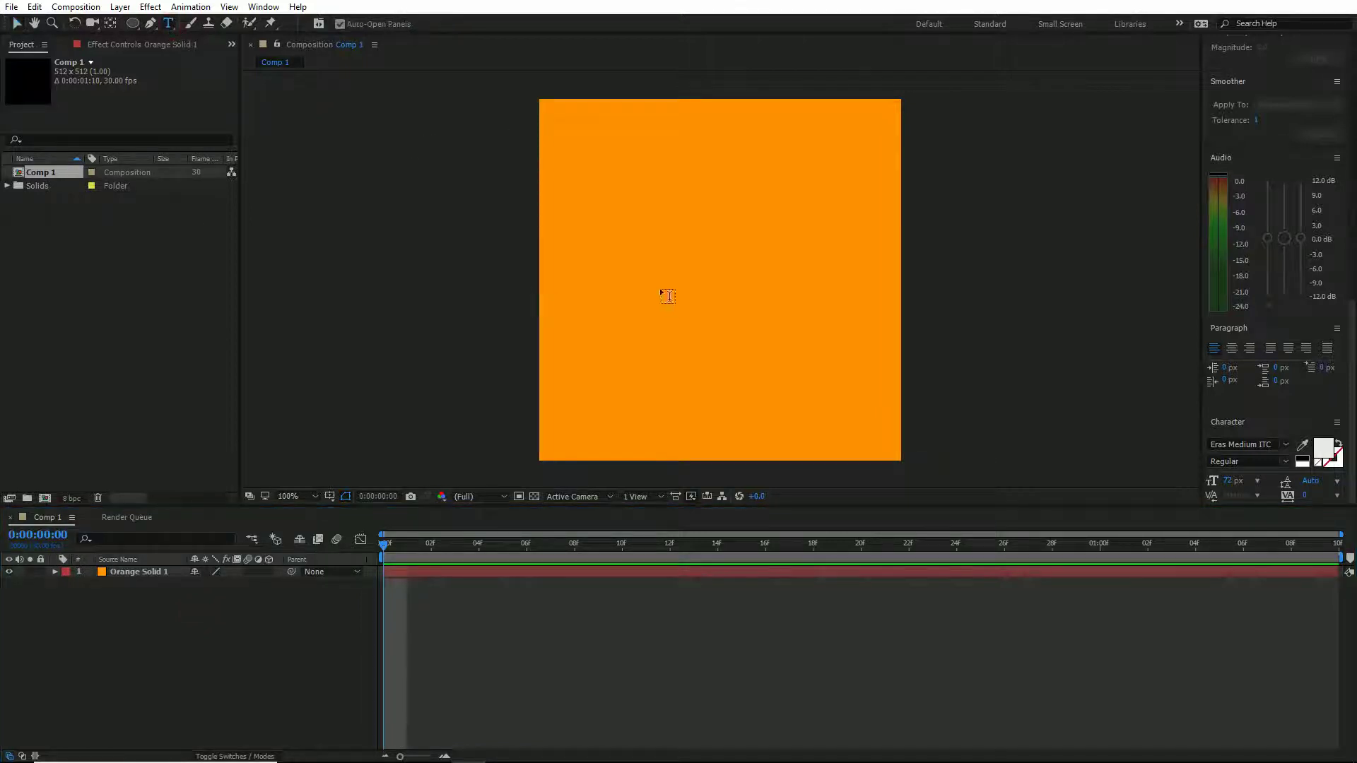
left_click(569, 201)
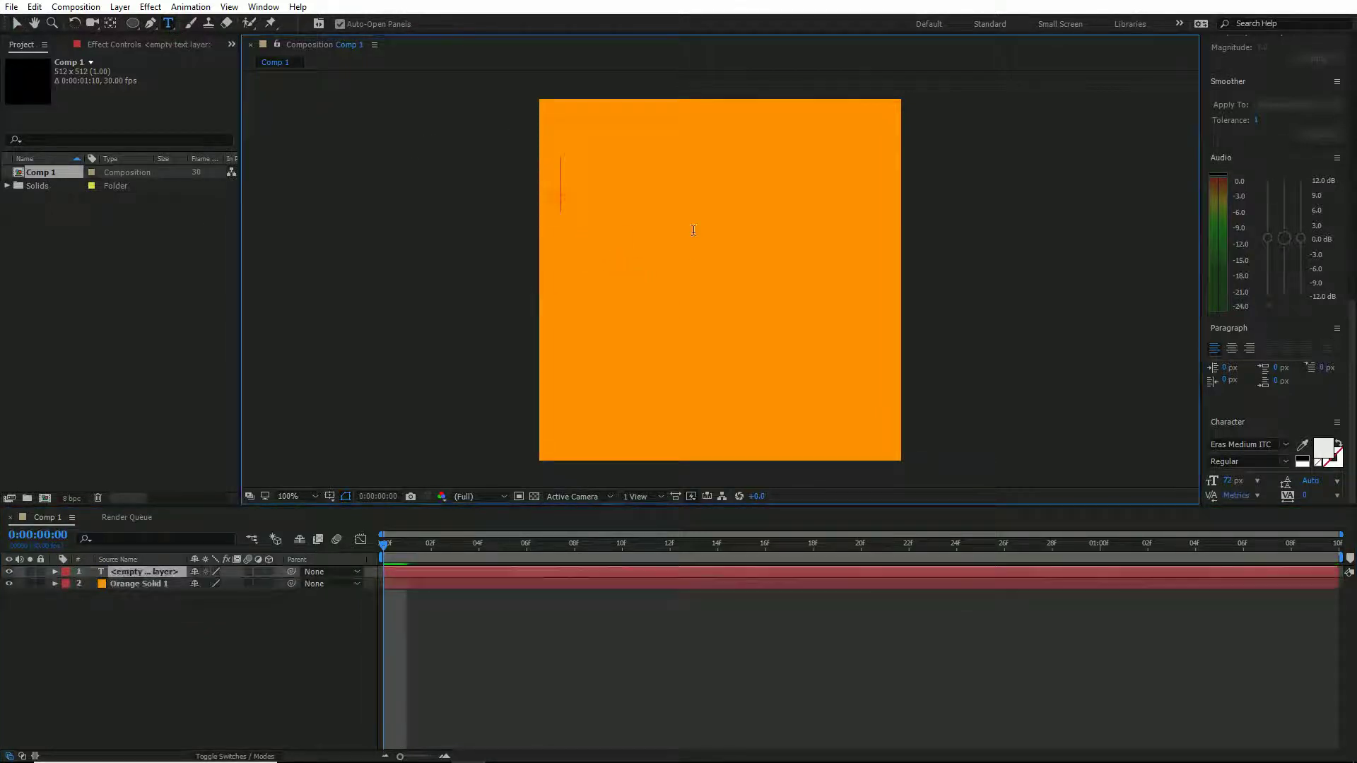
type("Press ")
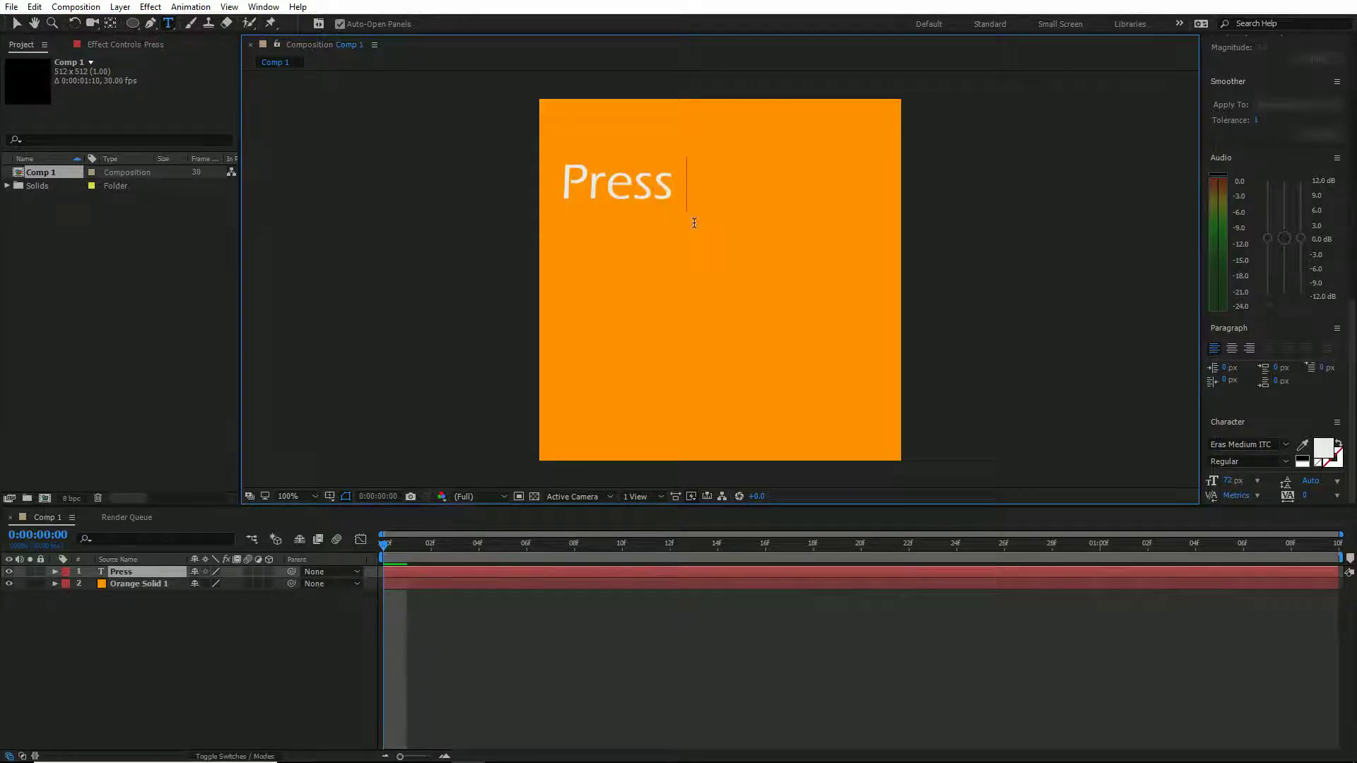
type("ME")
key("BackSpace")
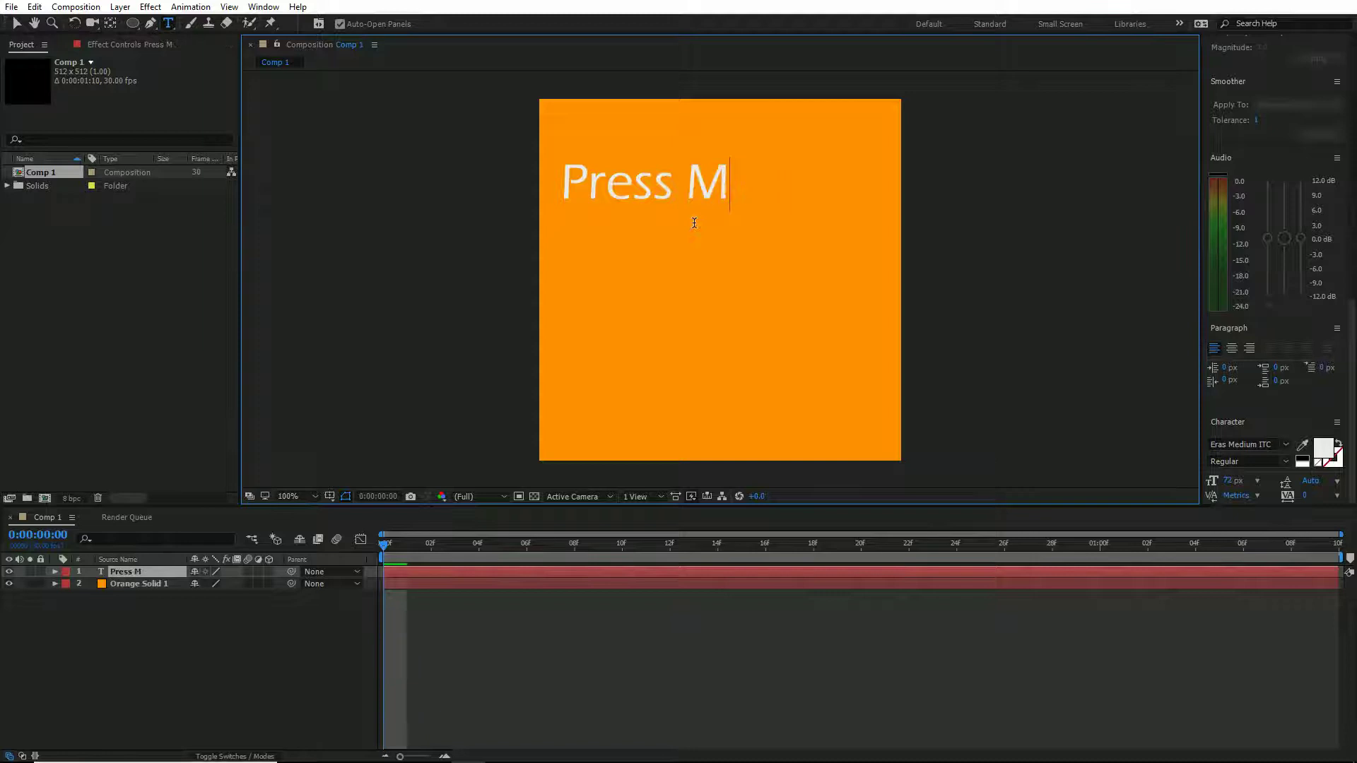
type("e    Press")
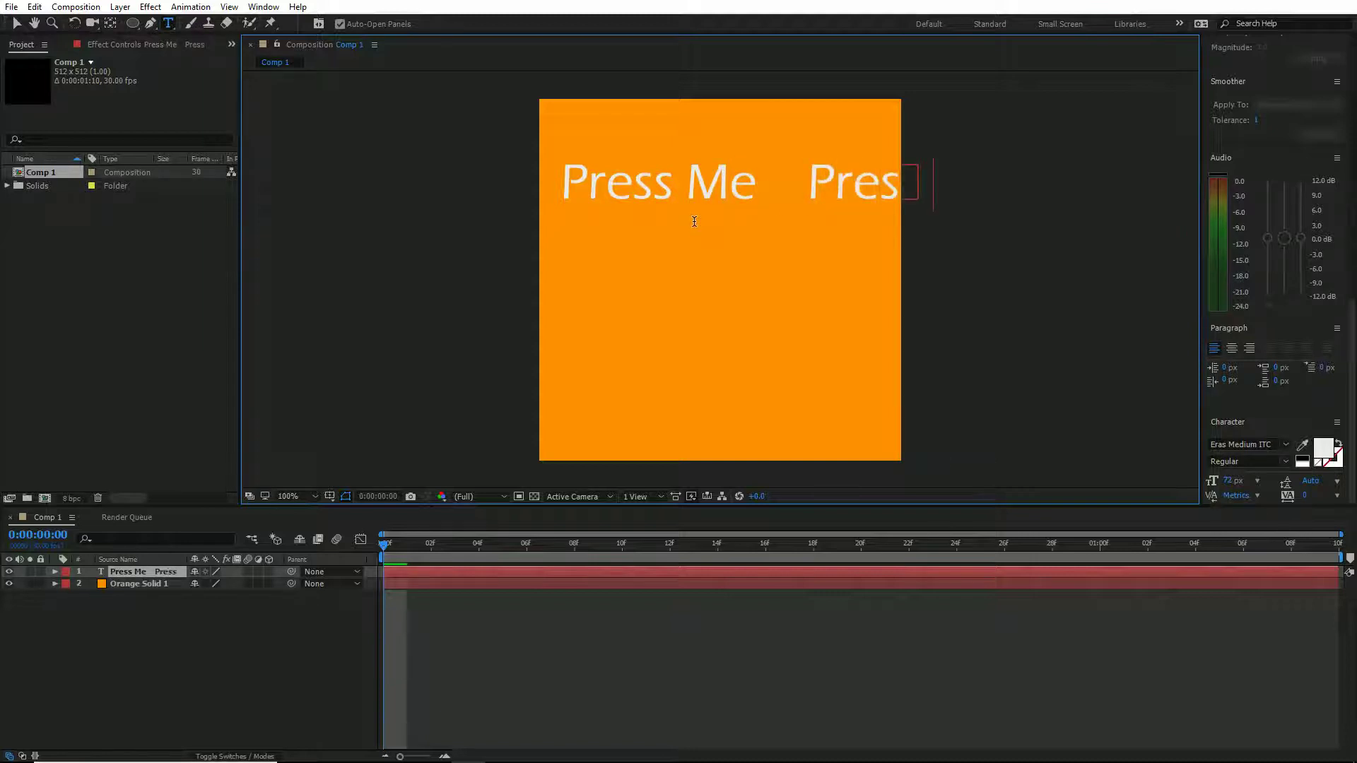
type(" Me")
Set the whole text to 77 px and change its font to Lucida Bright.
key("ctrl+a")
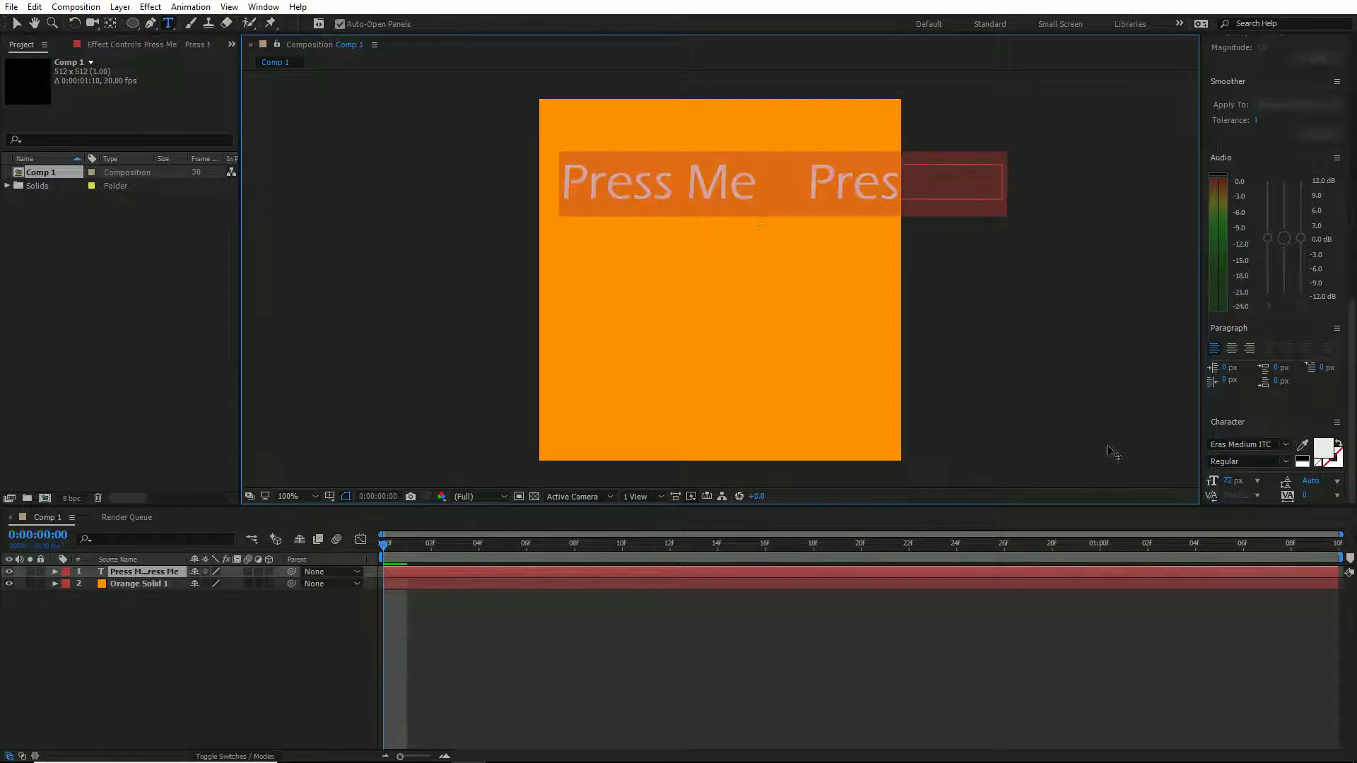
left_click_drag(1233, 482, 1237, 482)
left_click(1287, 445)
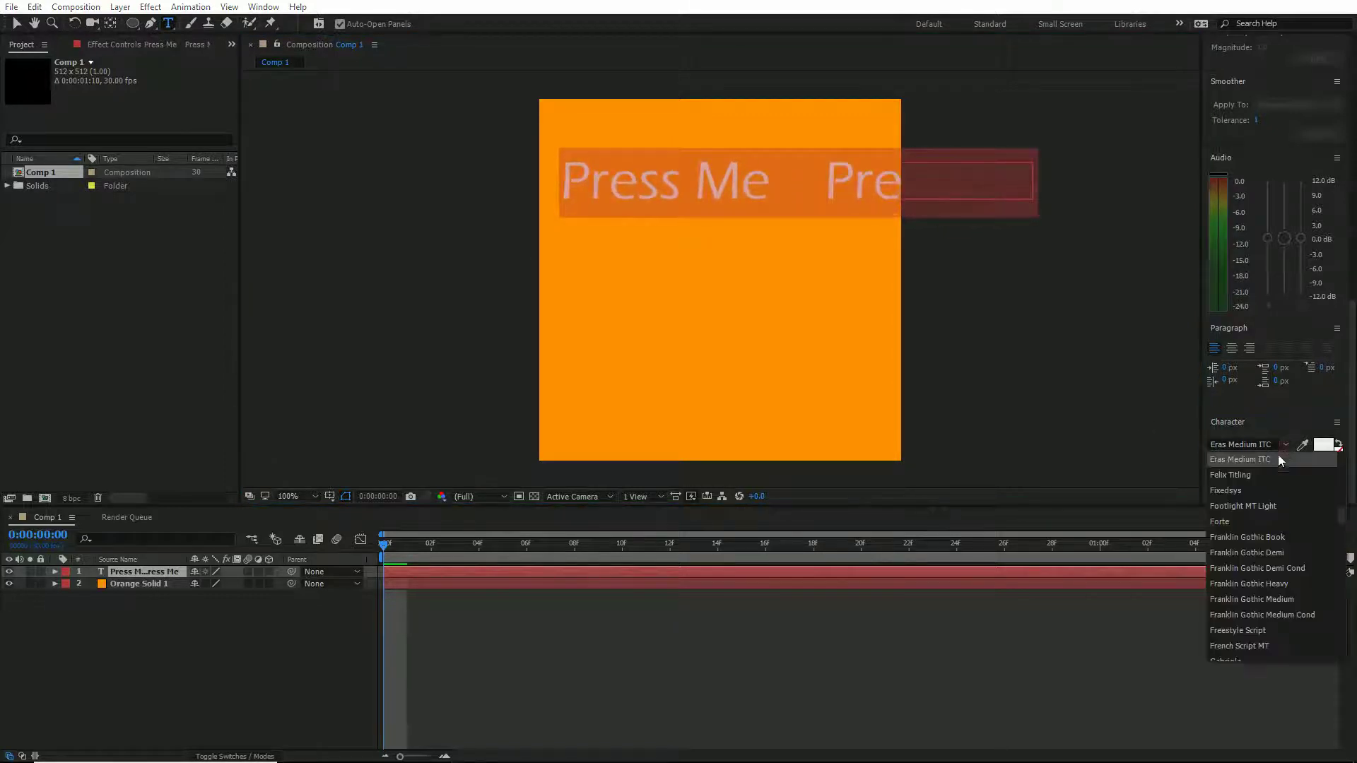
left_click(1278, 460)
key("Down")
key("Down")
key("Down")
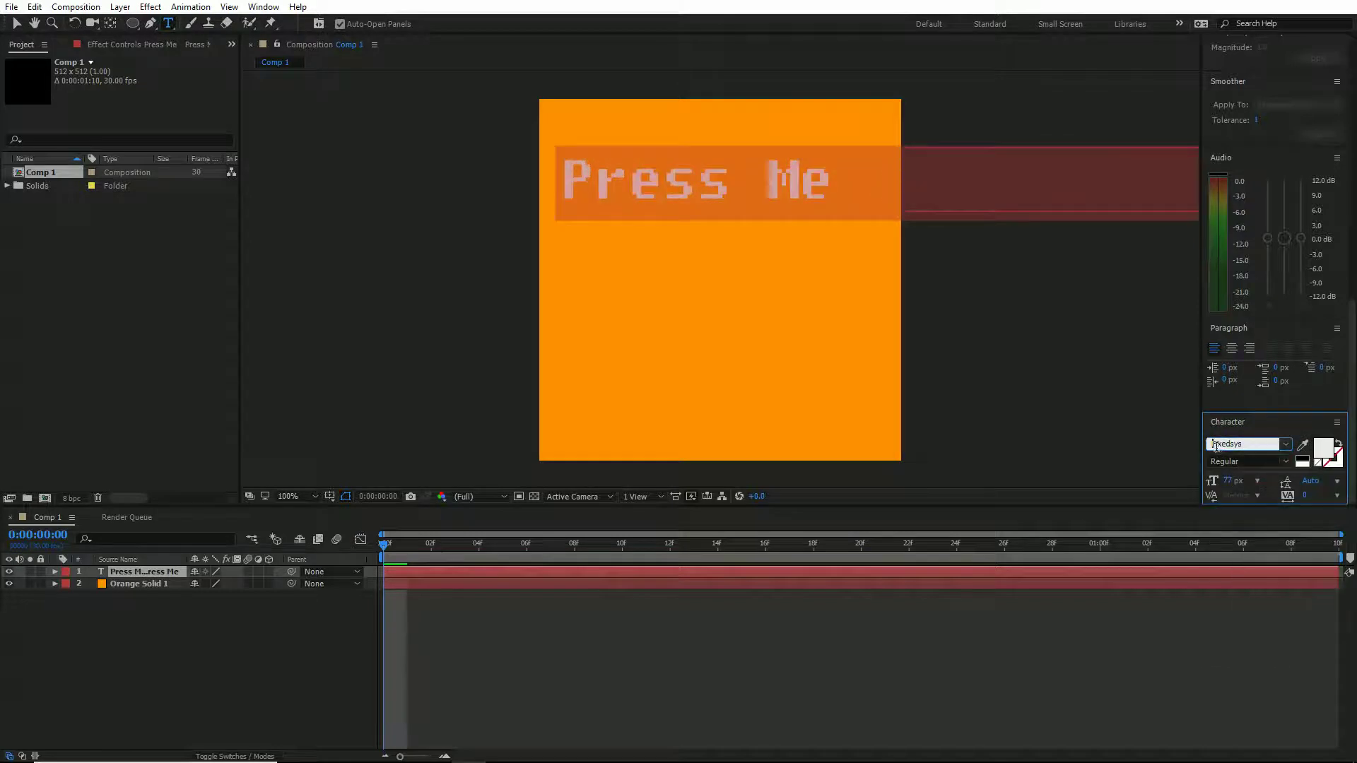
key("Down")
key("Down")
key("Down")
key("Down")
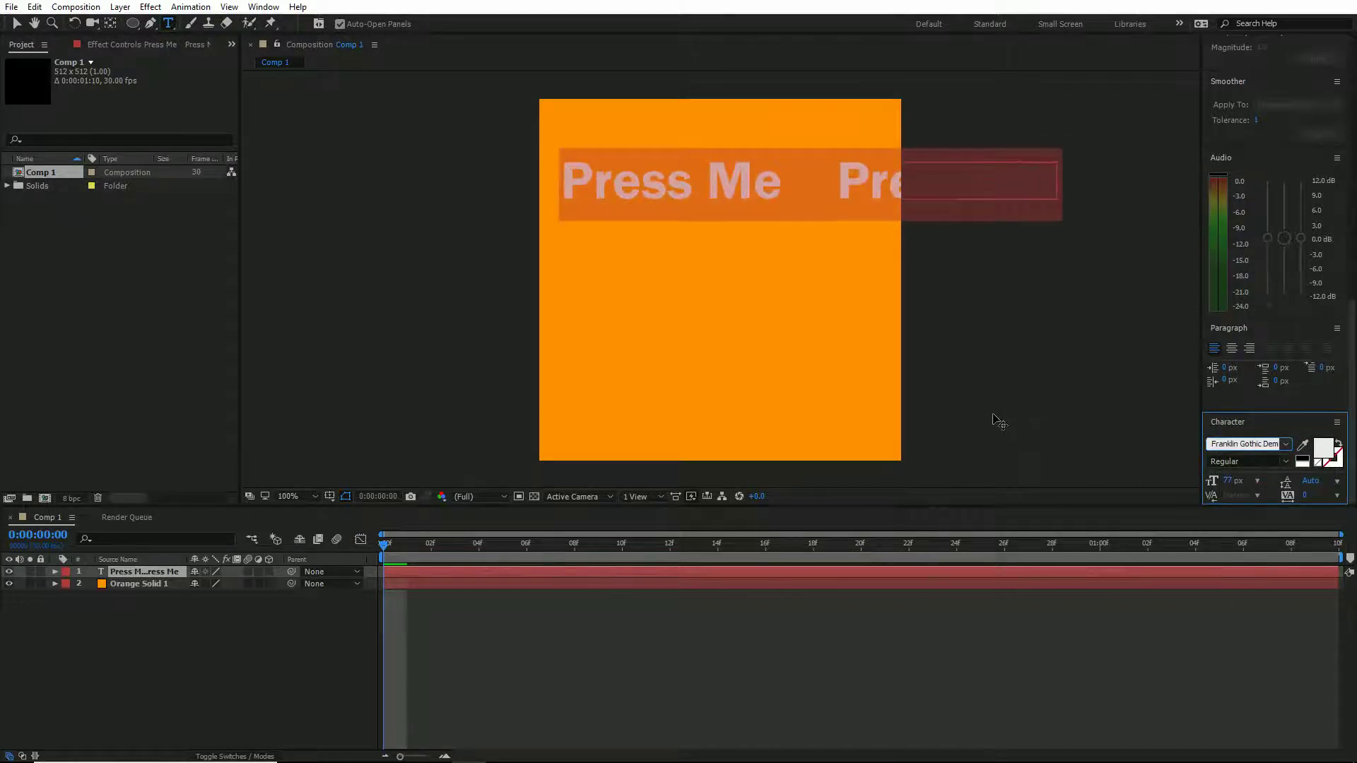
key("Down")
key("Down")
key("Down")
key("Down")
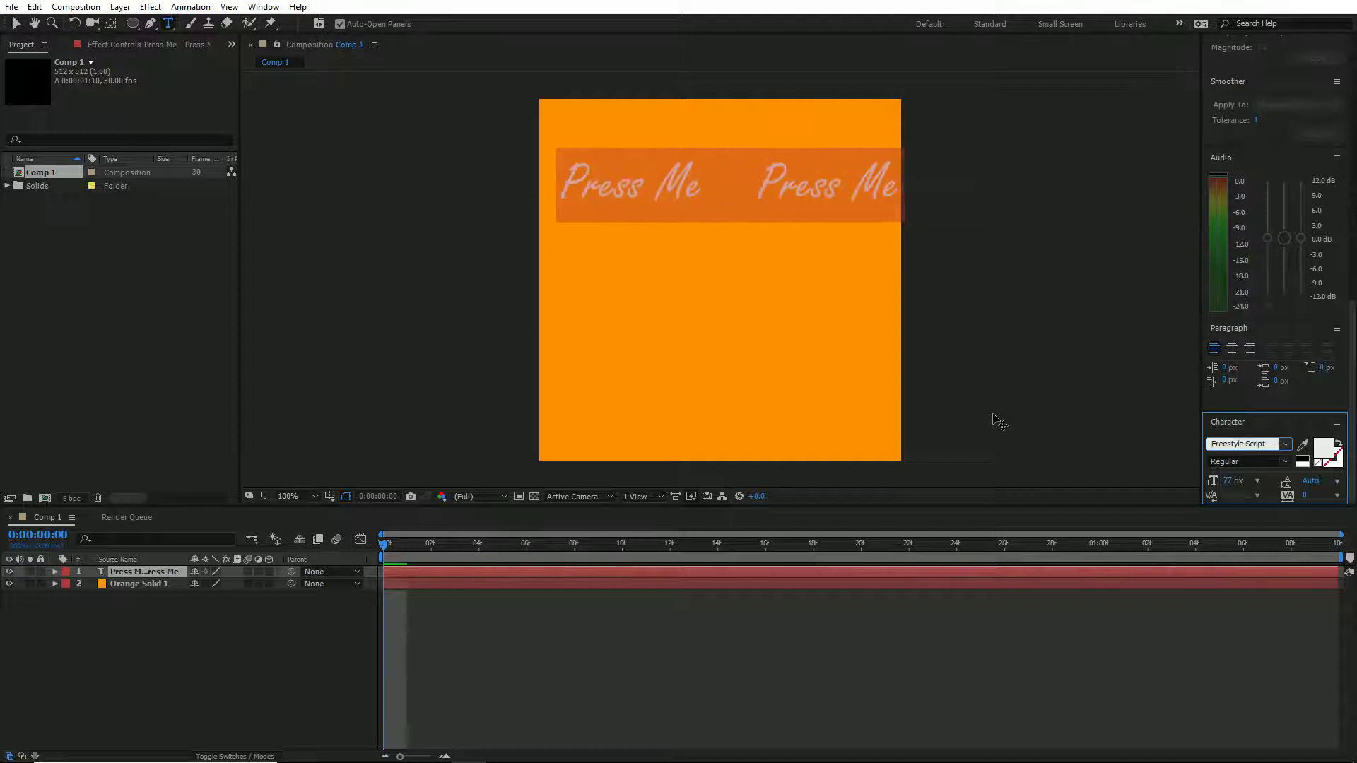
key("Down")
key("Down")
key("Down")
key("Down")
key("Down")
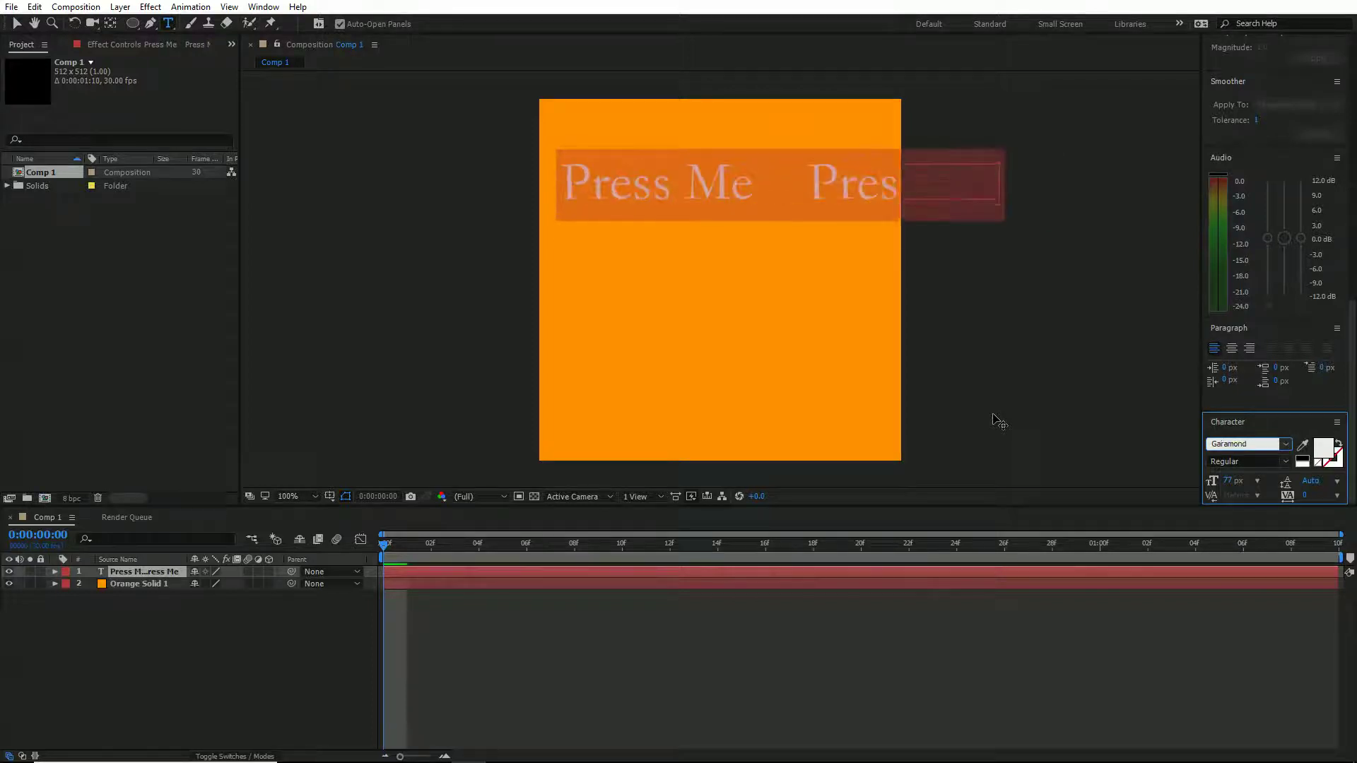
key("Down")
key("Down")
key("Down")
key("Down")
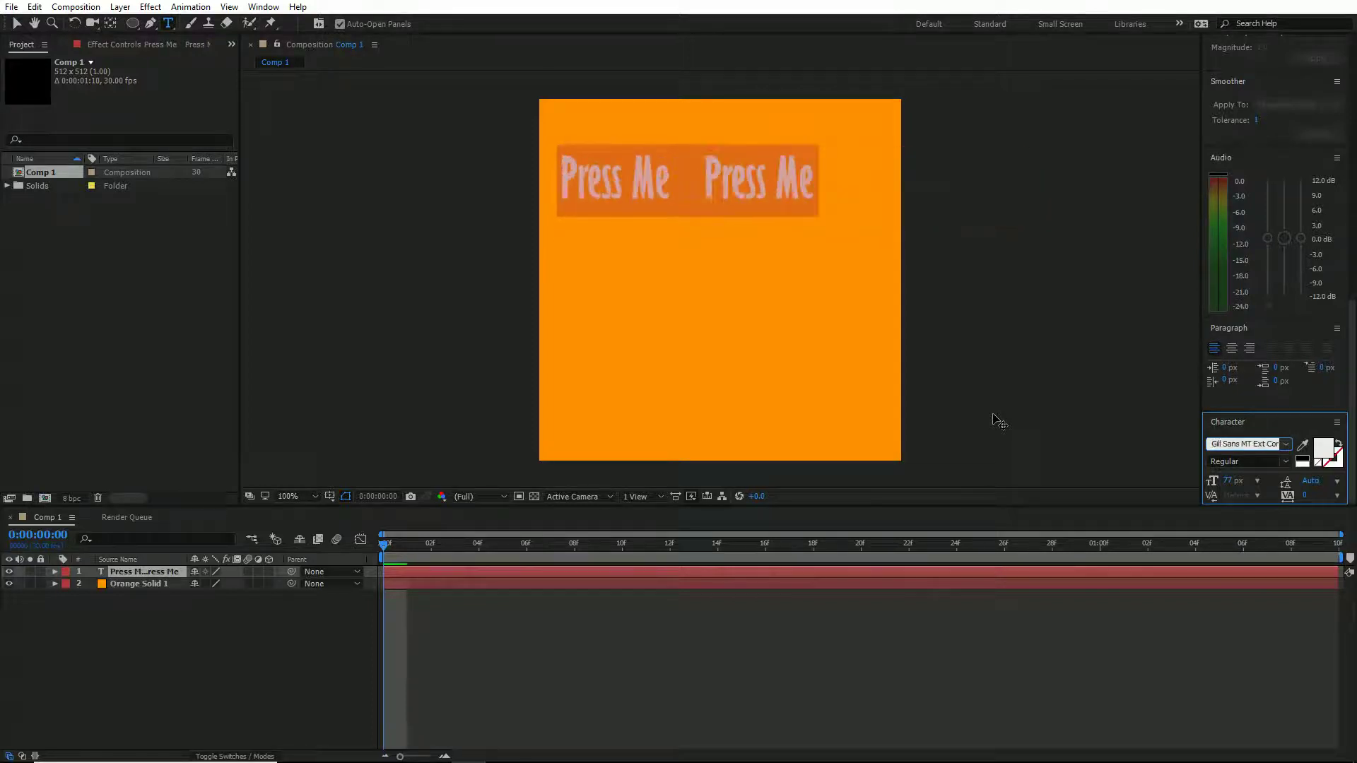
key("Down")
key("Down")
key("Down")
key("Down")
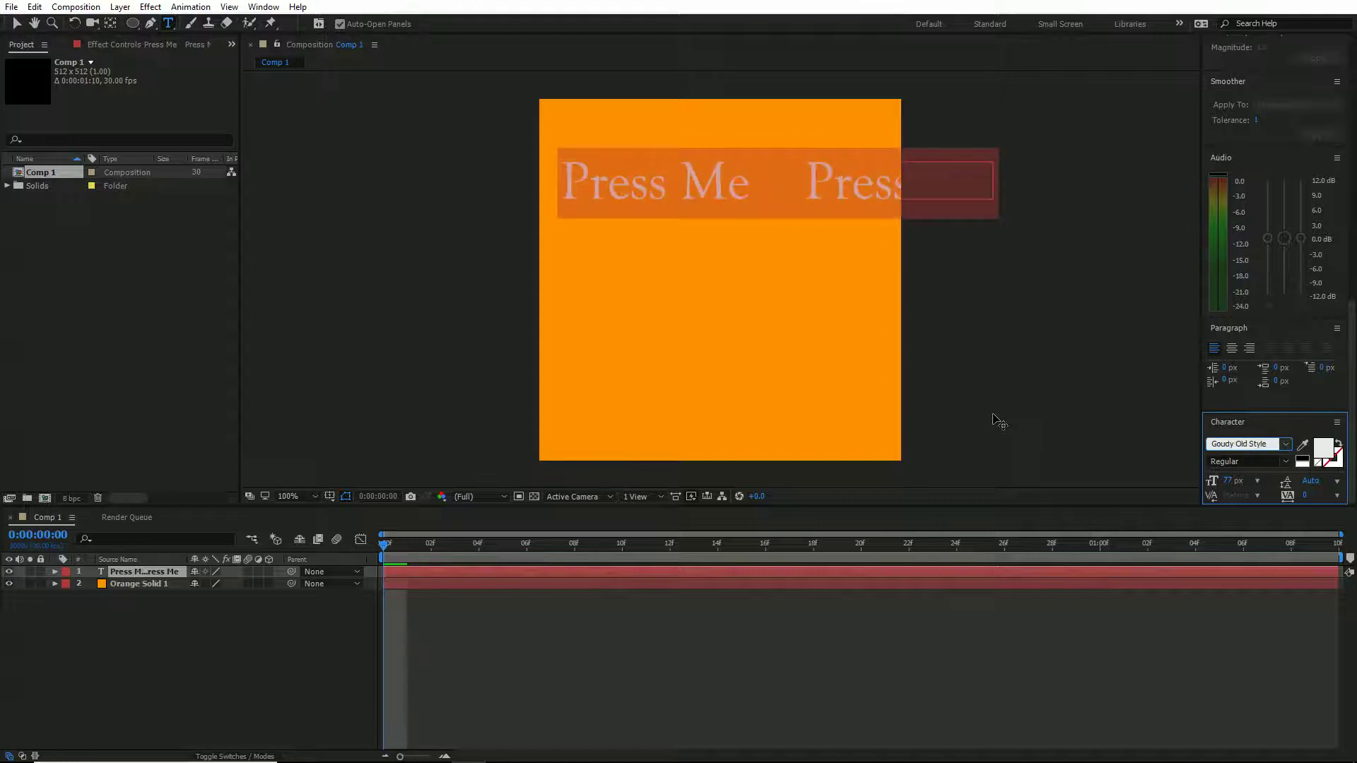
key("Down")
key("Down")
key("Down")
key("Down")
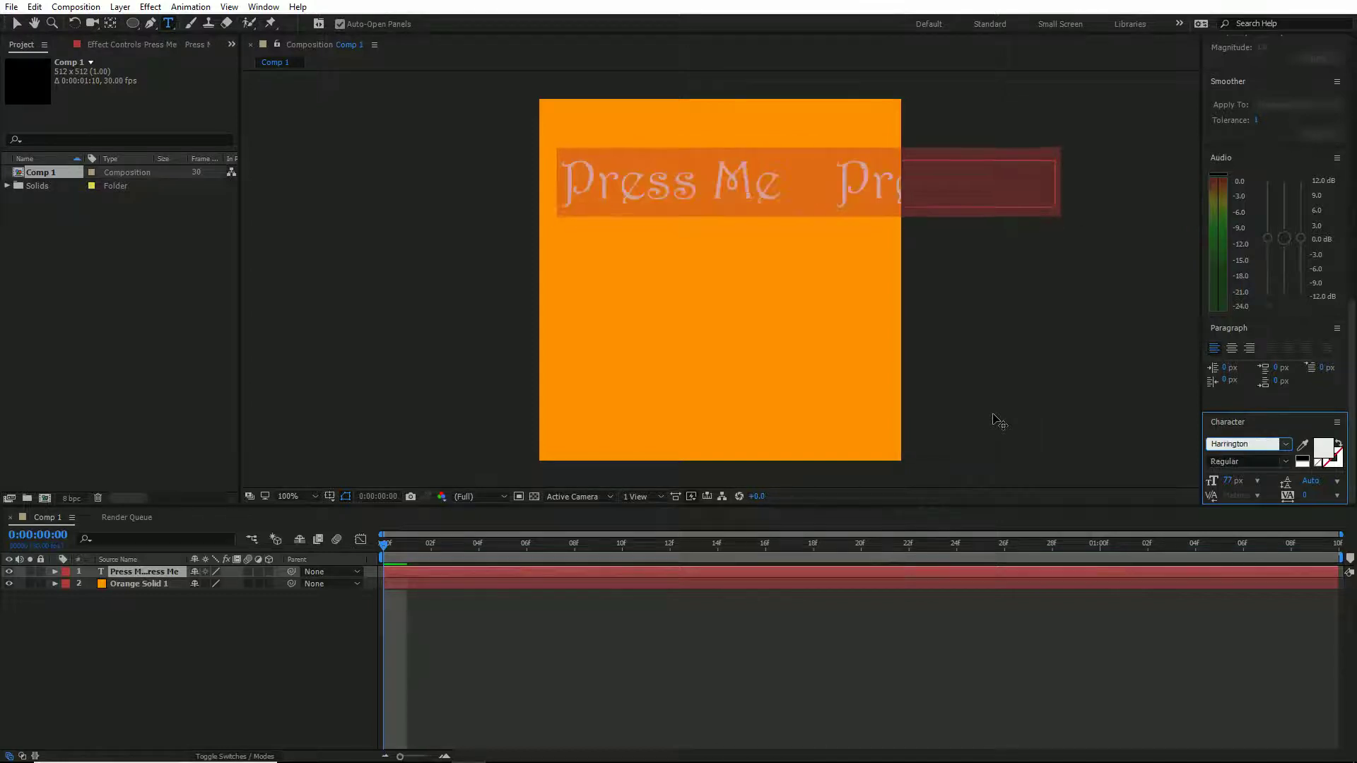
key("Down")
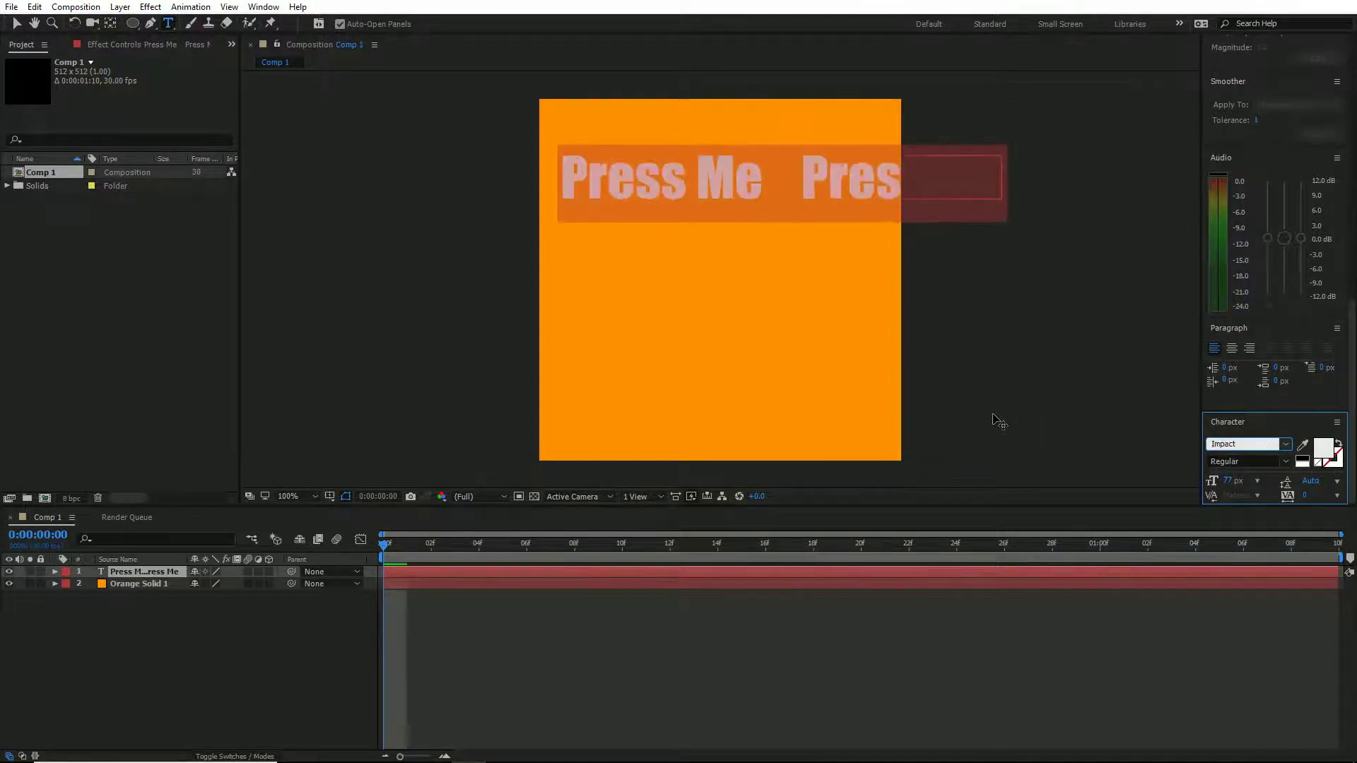
key("Down")
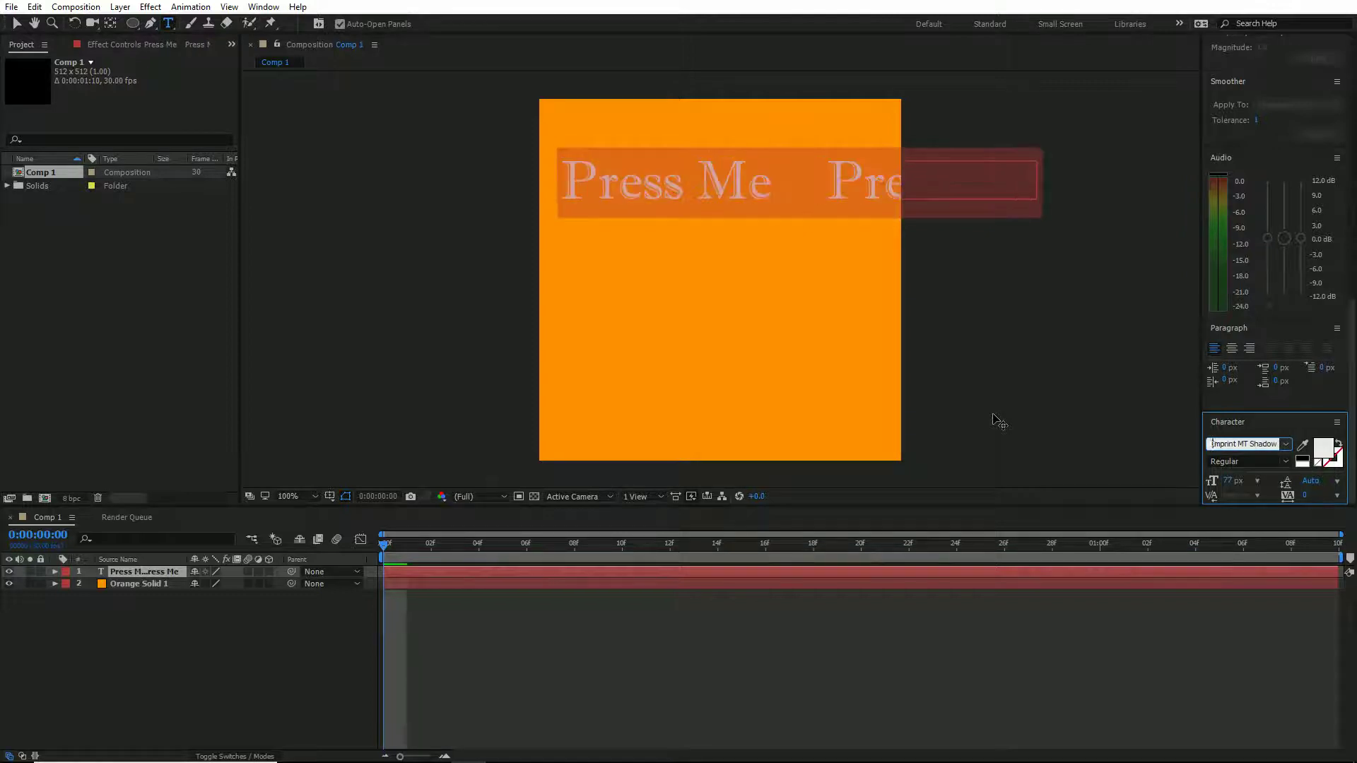
key("Down")
key("Down")
key("Down")
key("Up")
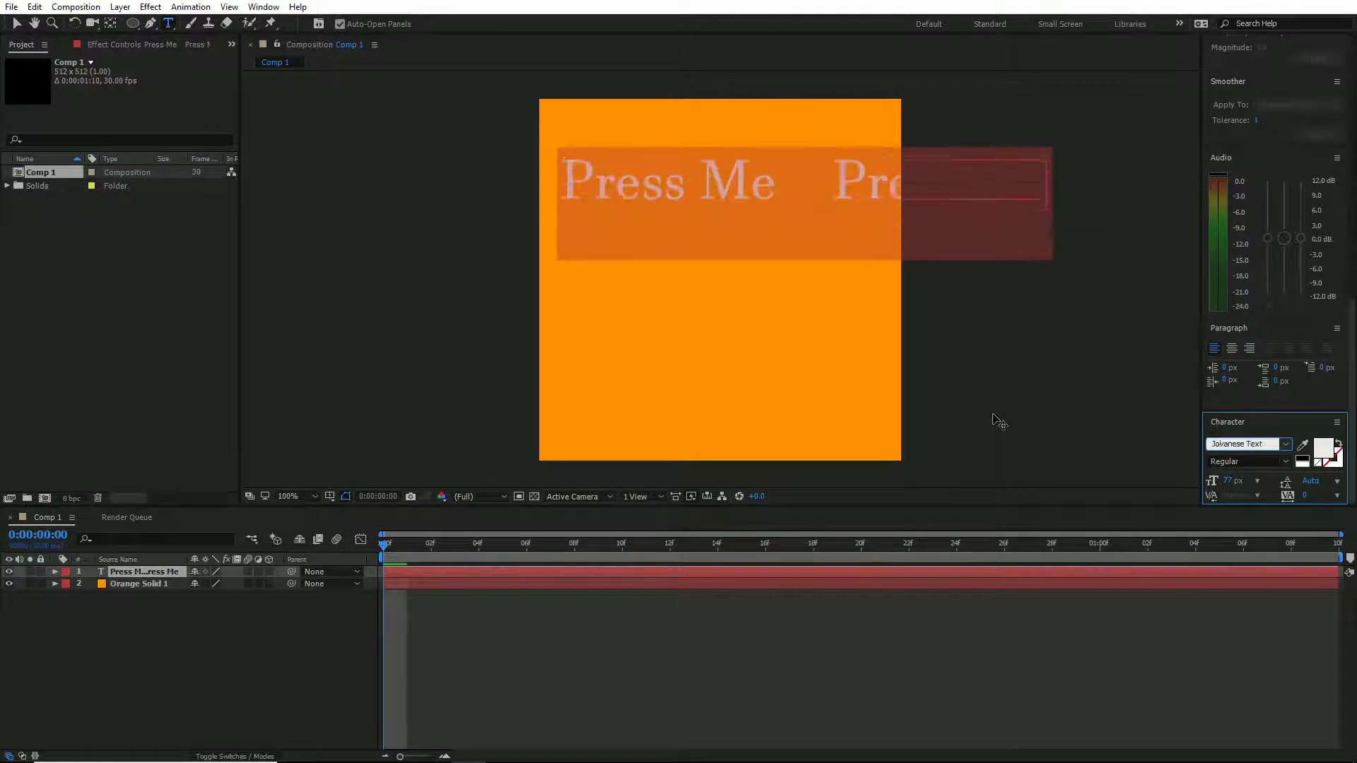
key("Down")
key("Down")
key("Down")
key("Down")
key("Down")
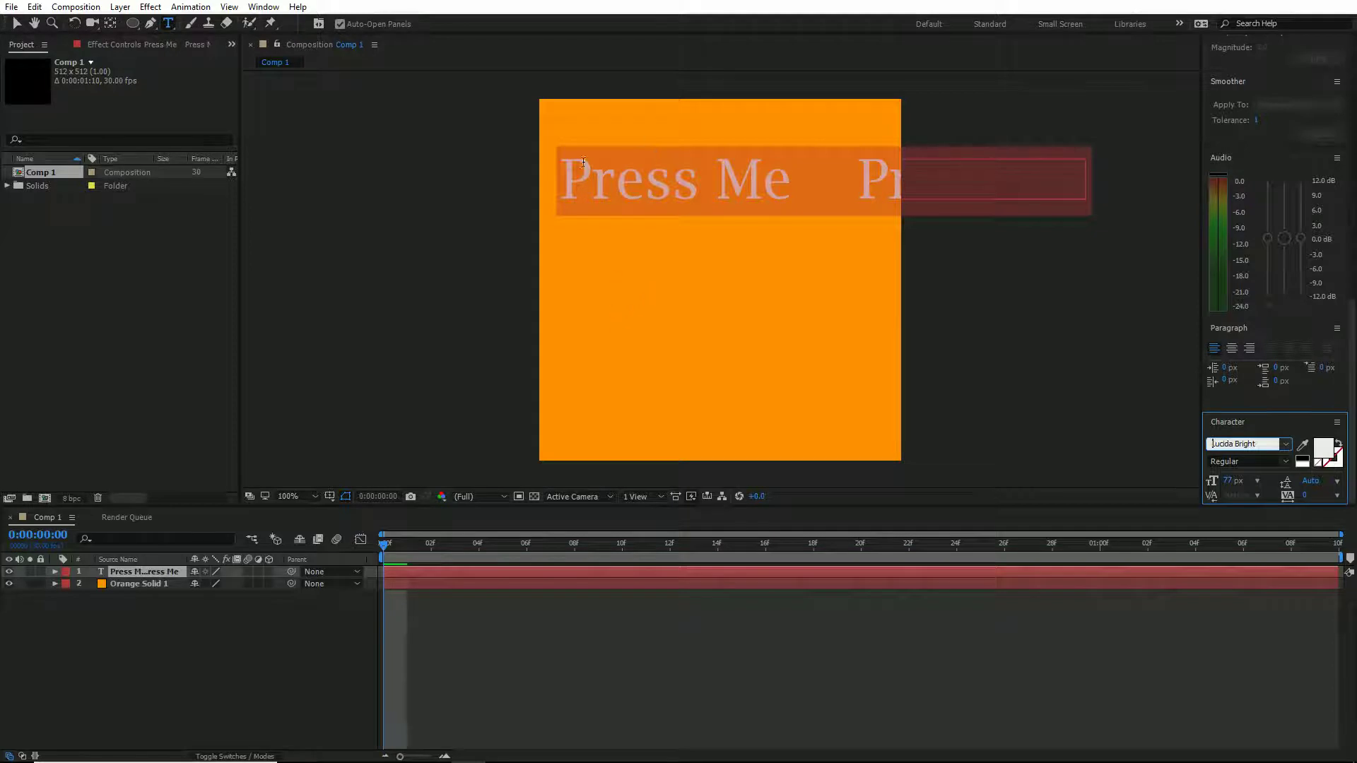
left_click(153, 624)
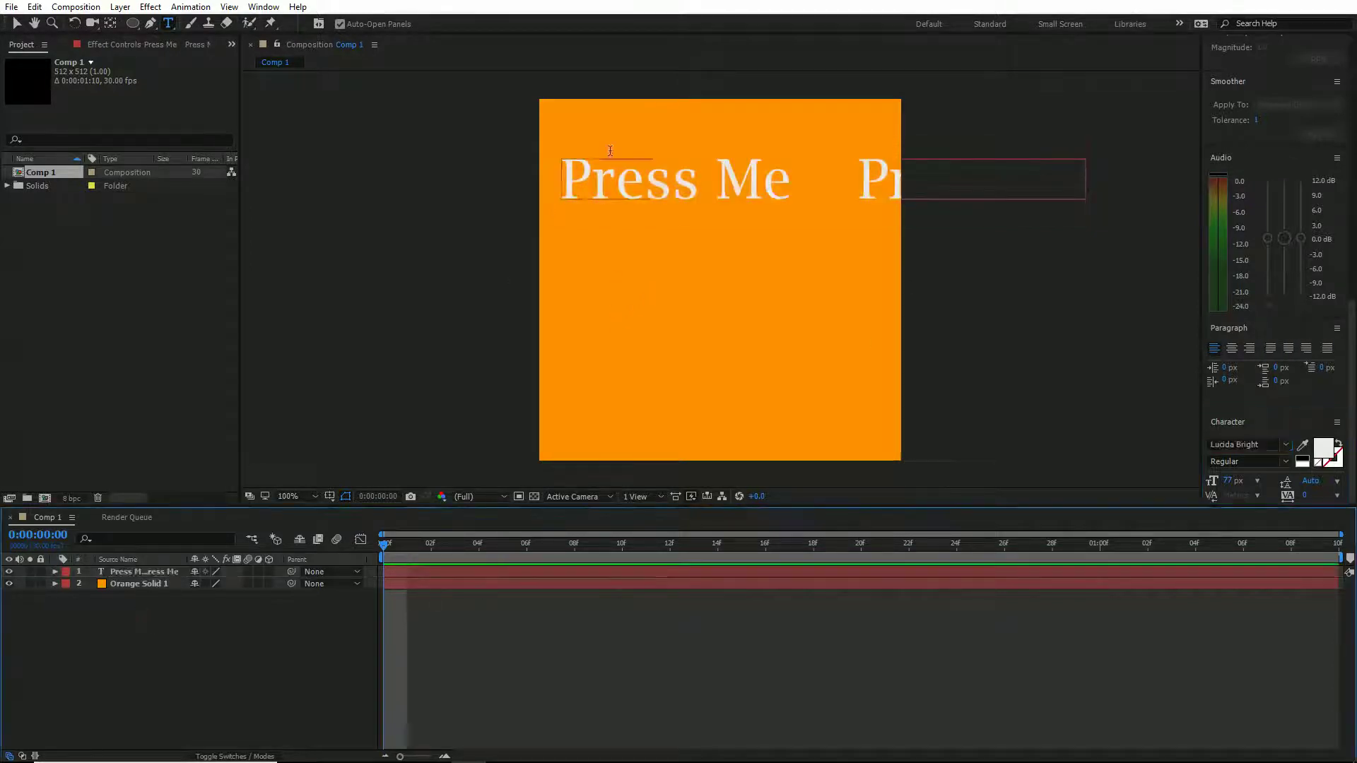
Draw a circular mask on the text layer around the middle of the composition.
left_click(141, 572)
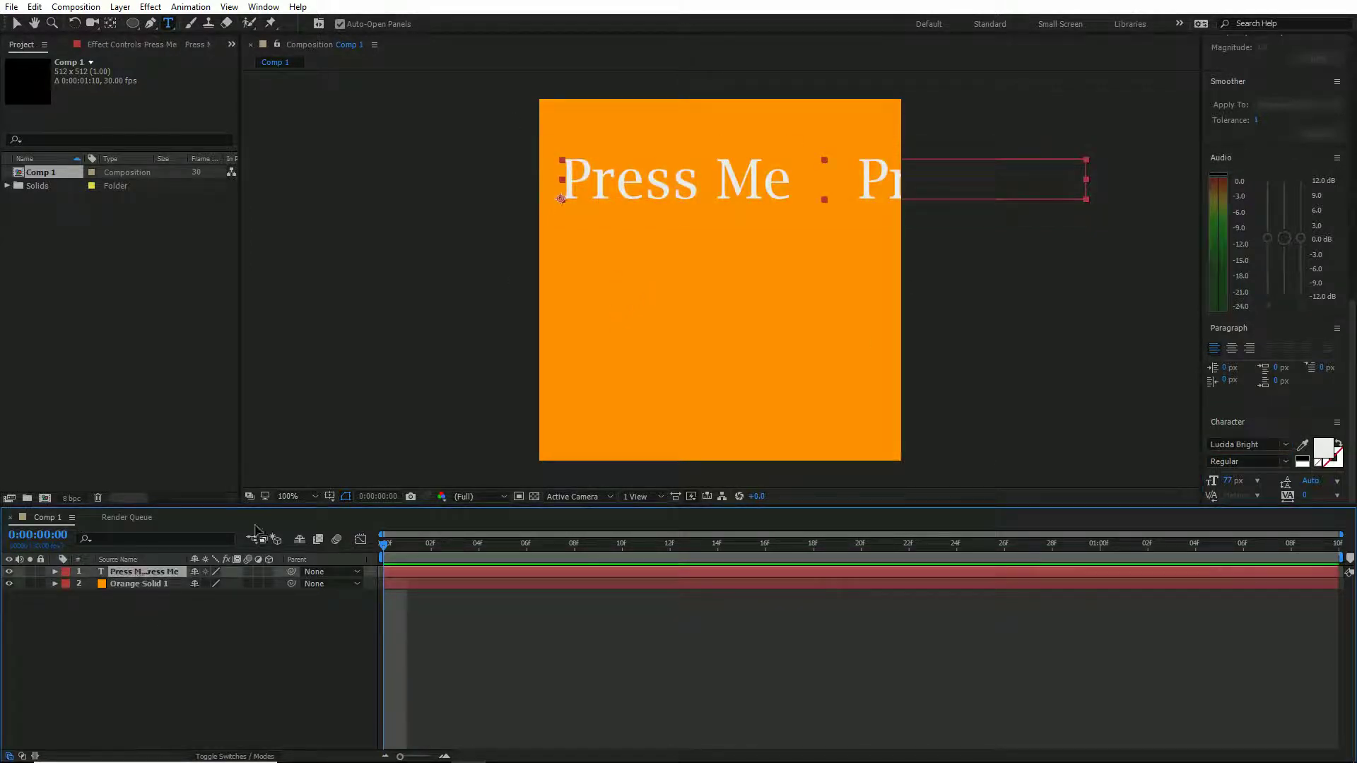
left_click(132, 23)
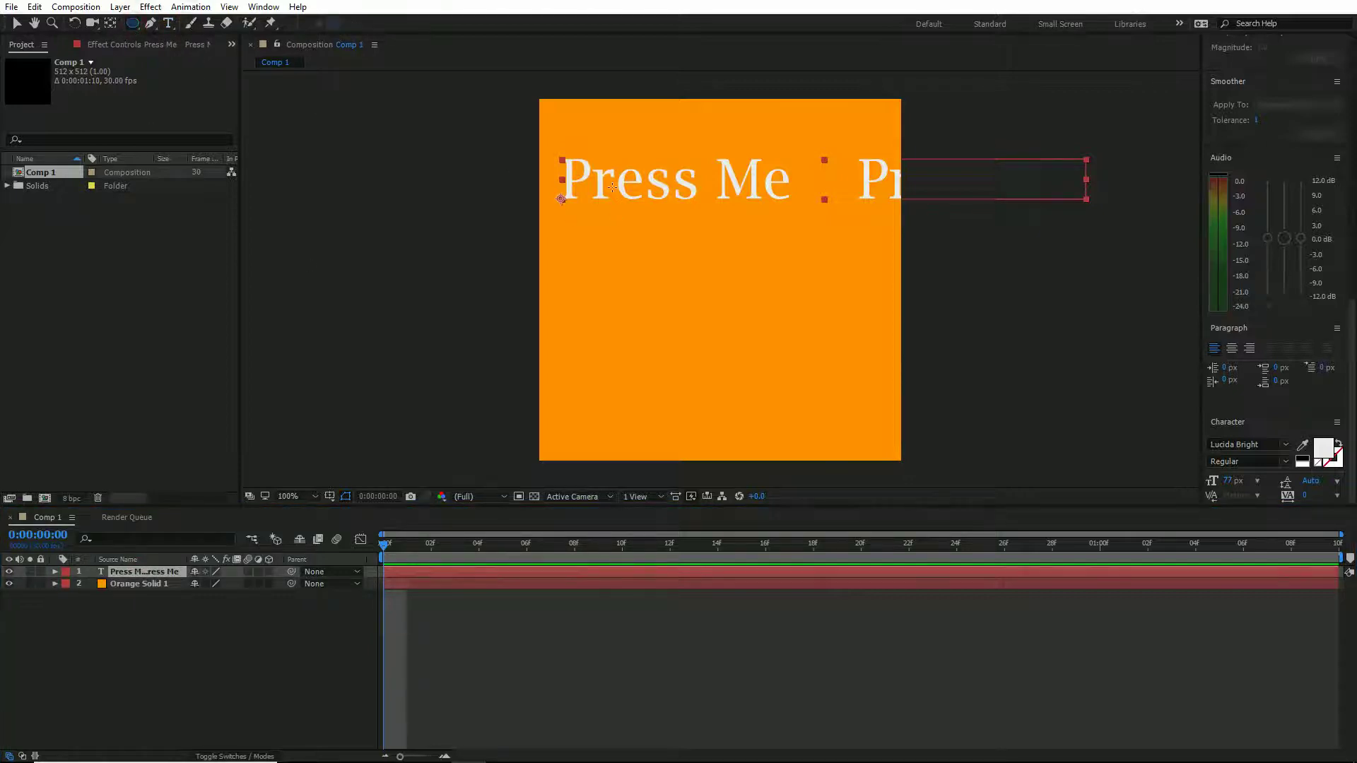
left_click_drag(624, 184, 843, 393)
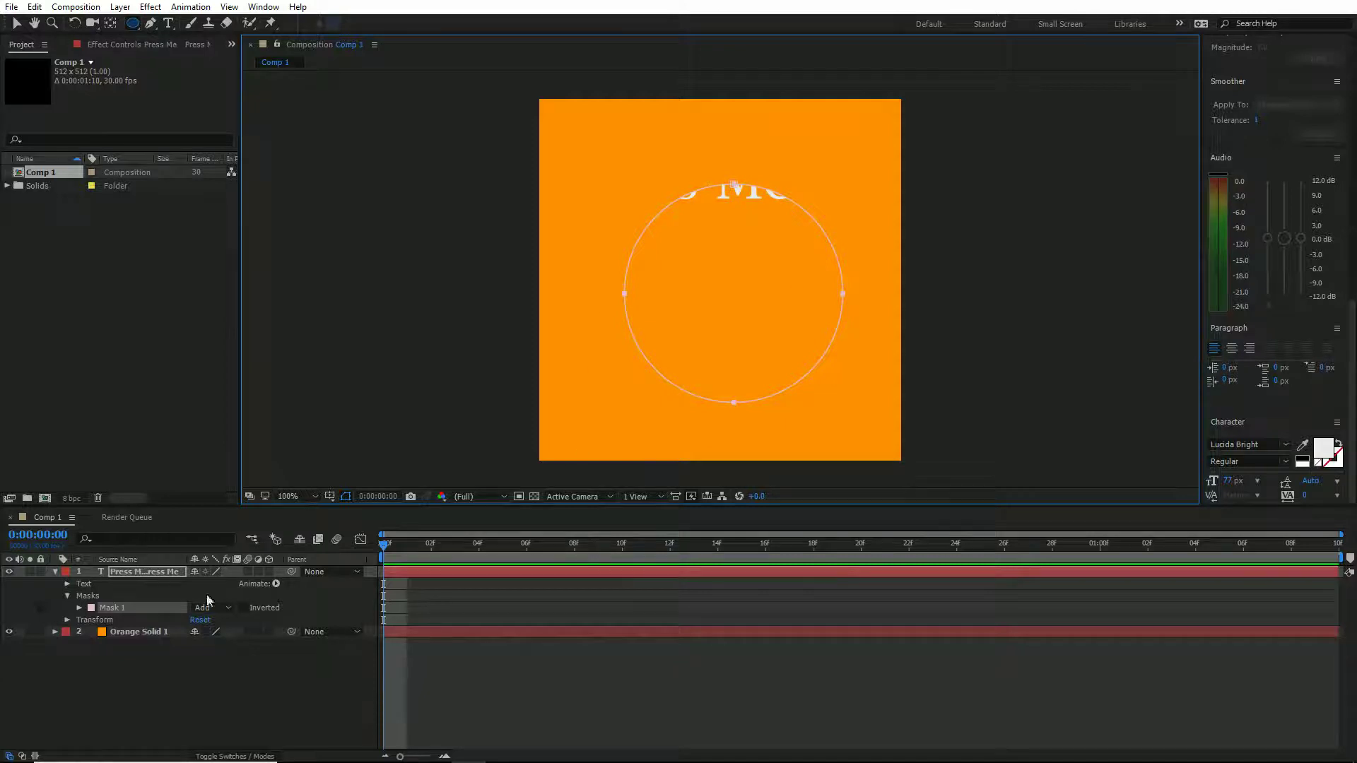
Make the text follow Mask 1 as its path and turn Reverse Path on so it runs around the outside.
left_click(67, 584)
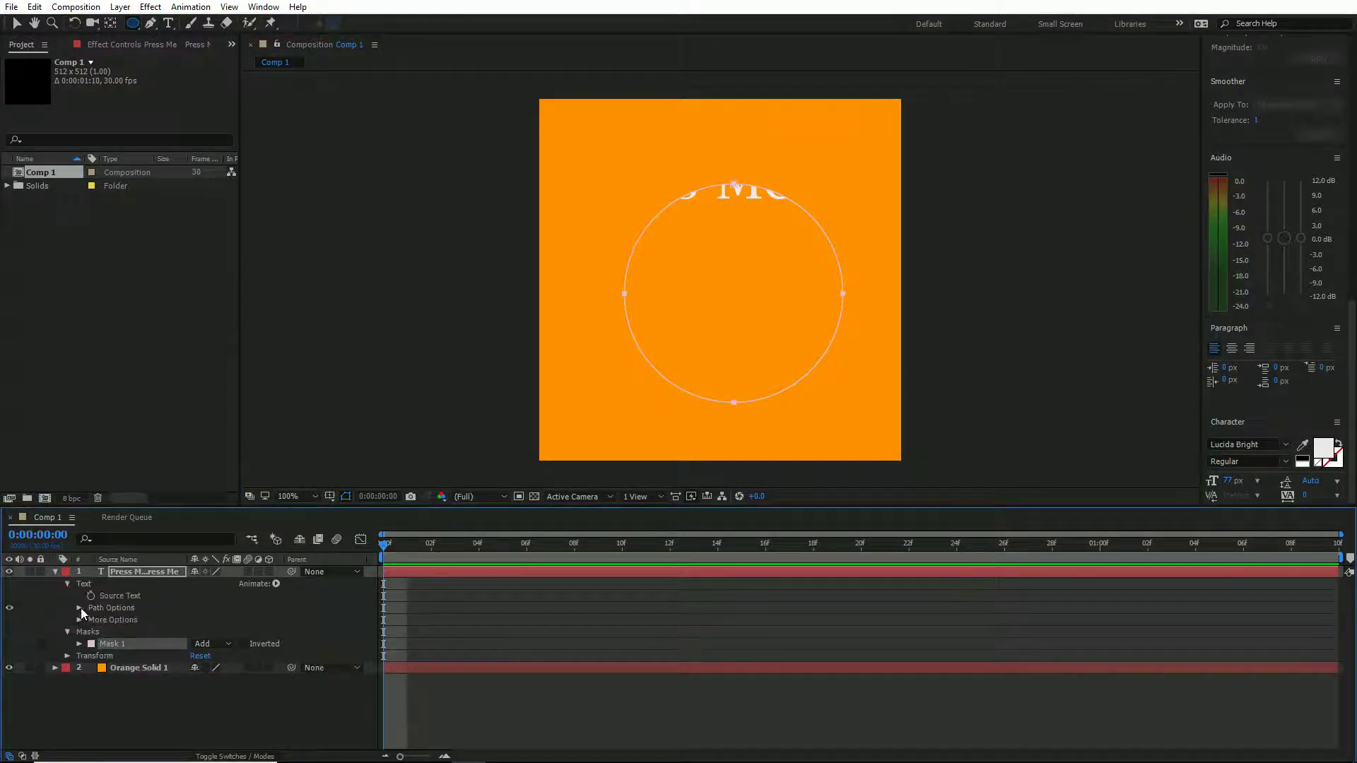
left_click(79, 608)
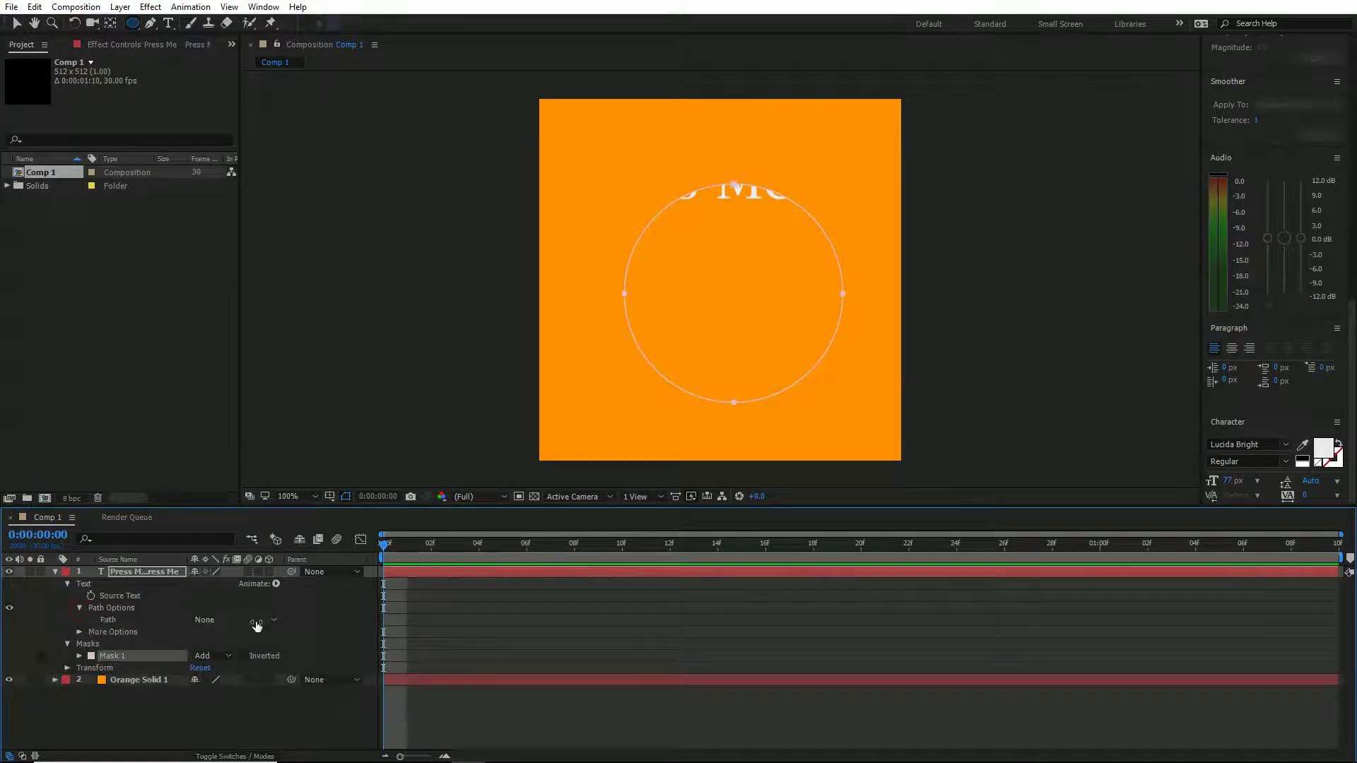
left_click(256, 626)
left_click(253, 656)
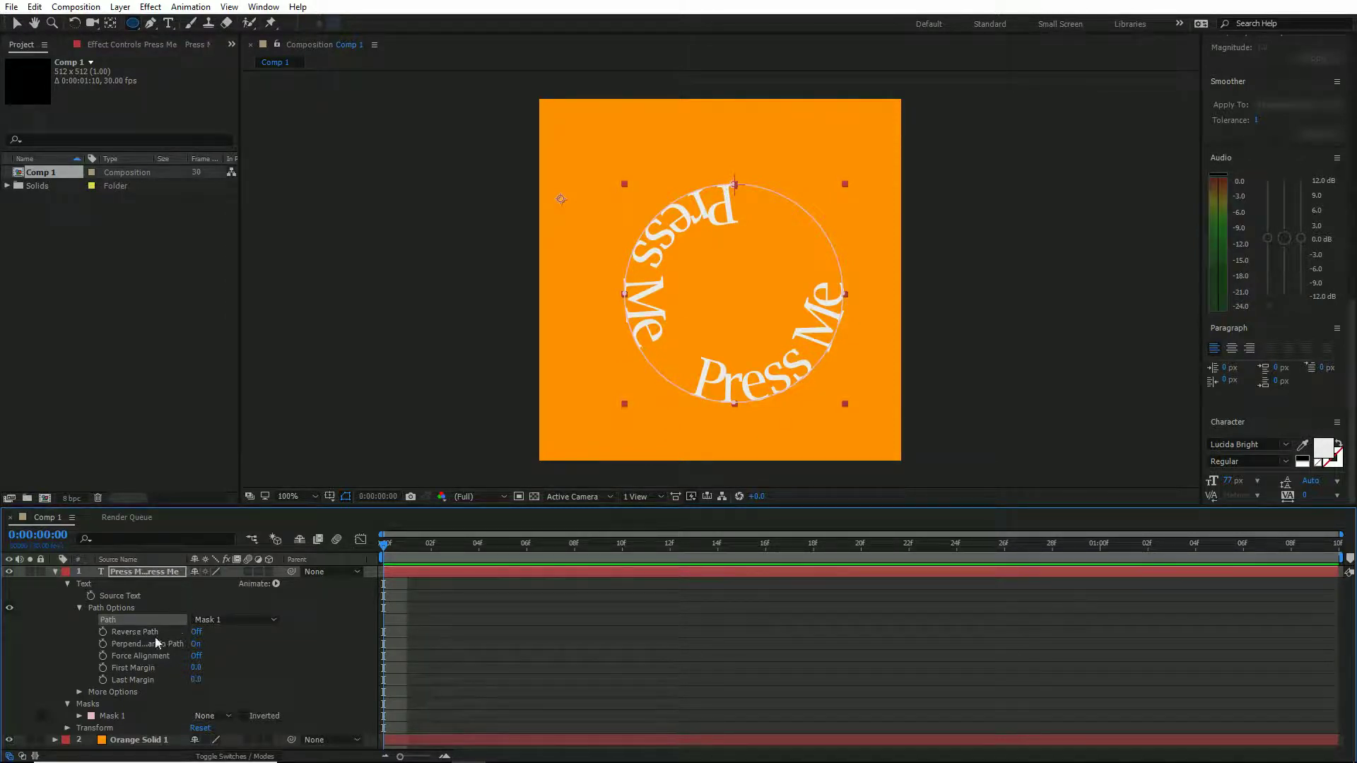
left_click(197, 632)
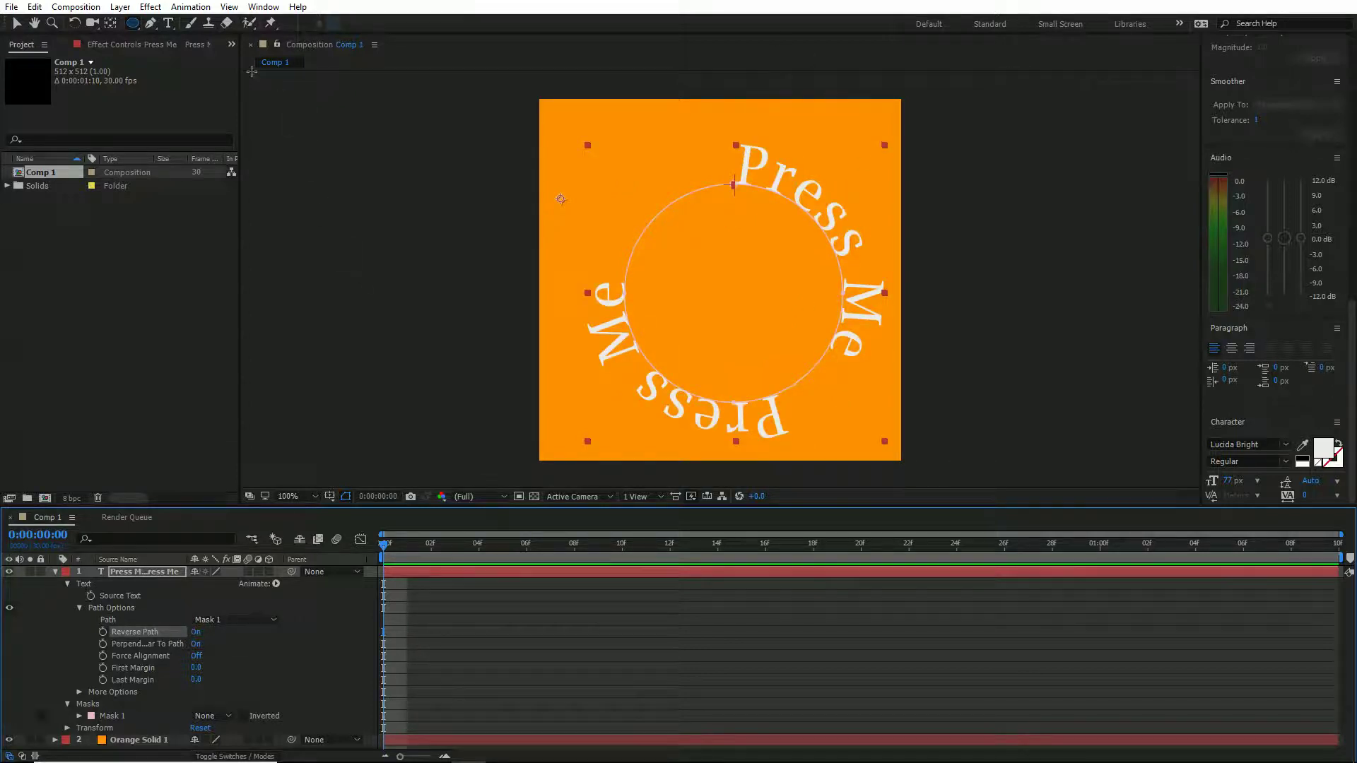
Shorten the gap between the two "Press Me" phrases by removing a space.
left_click(168, 23)
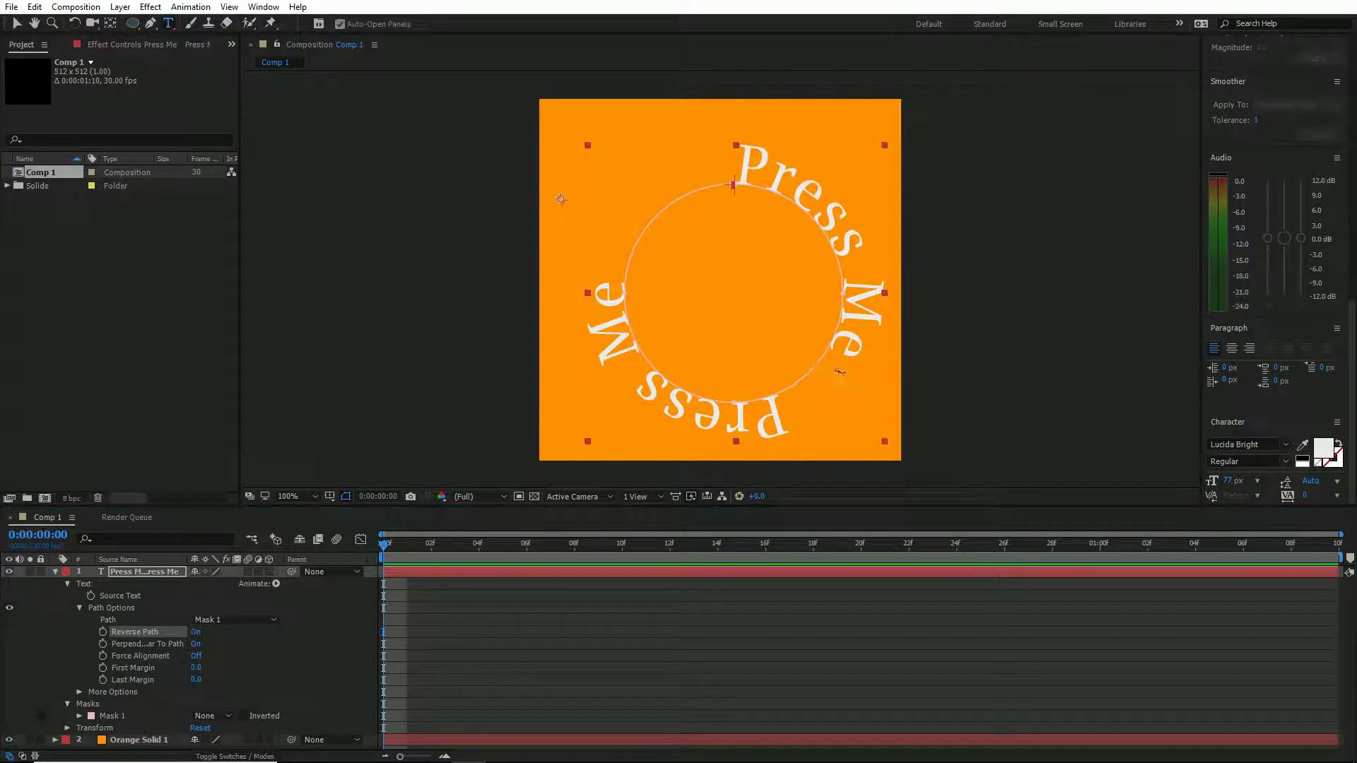
left_click(839, 373)
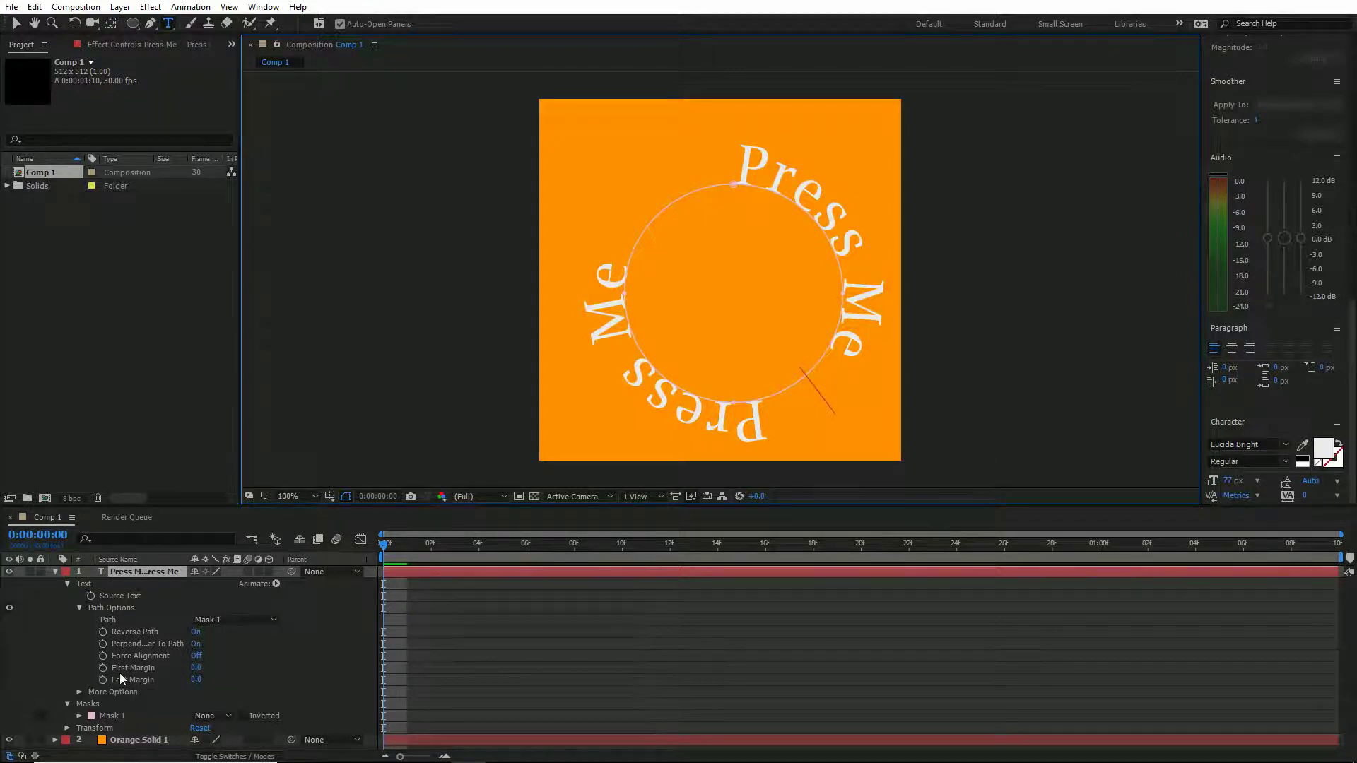
Try out a different First Margin, undo that change, and enable keyframing for First Margin at 0:00:00:00.
left_click_drag(196, 667, 658, 700)
key("ctrl+z")
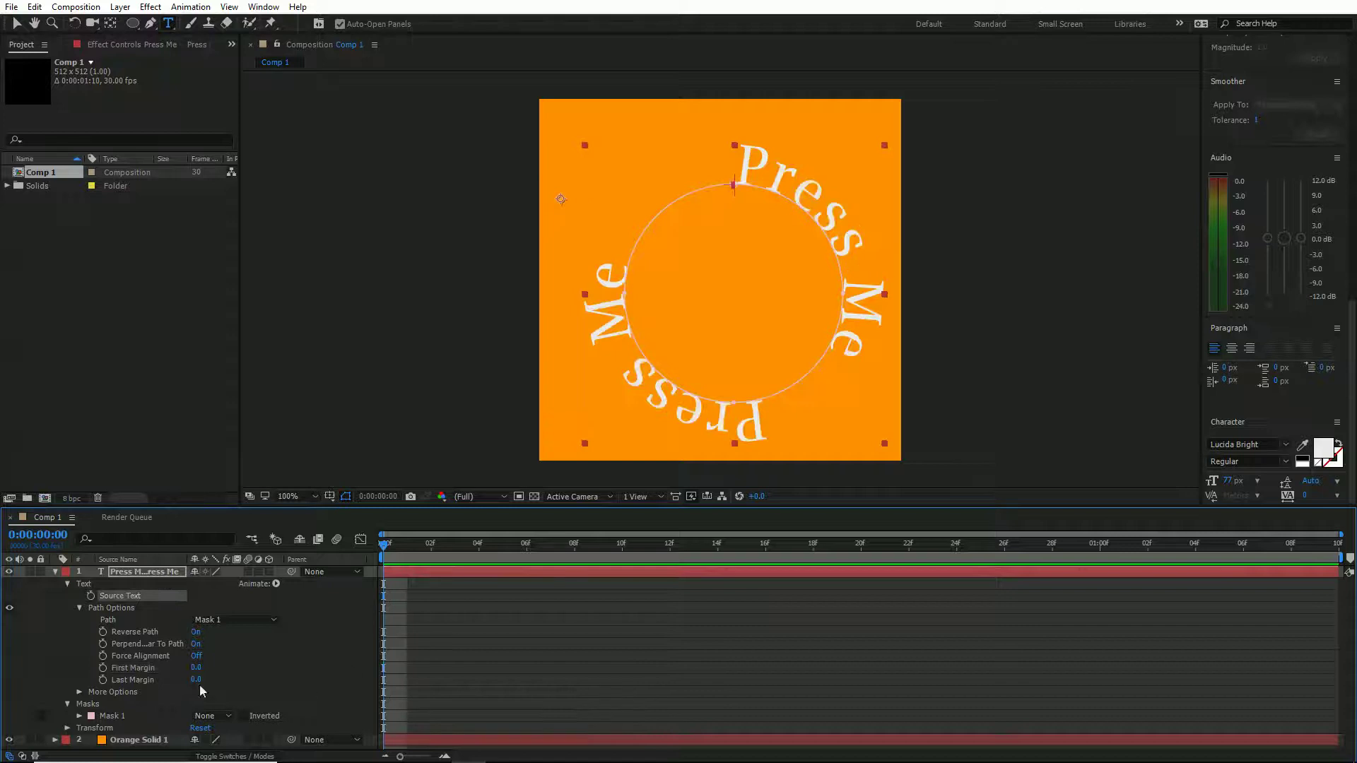
left_click(103, 667)
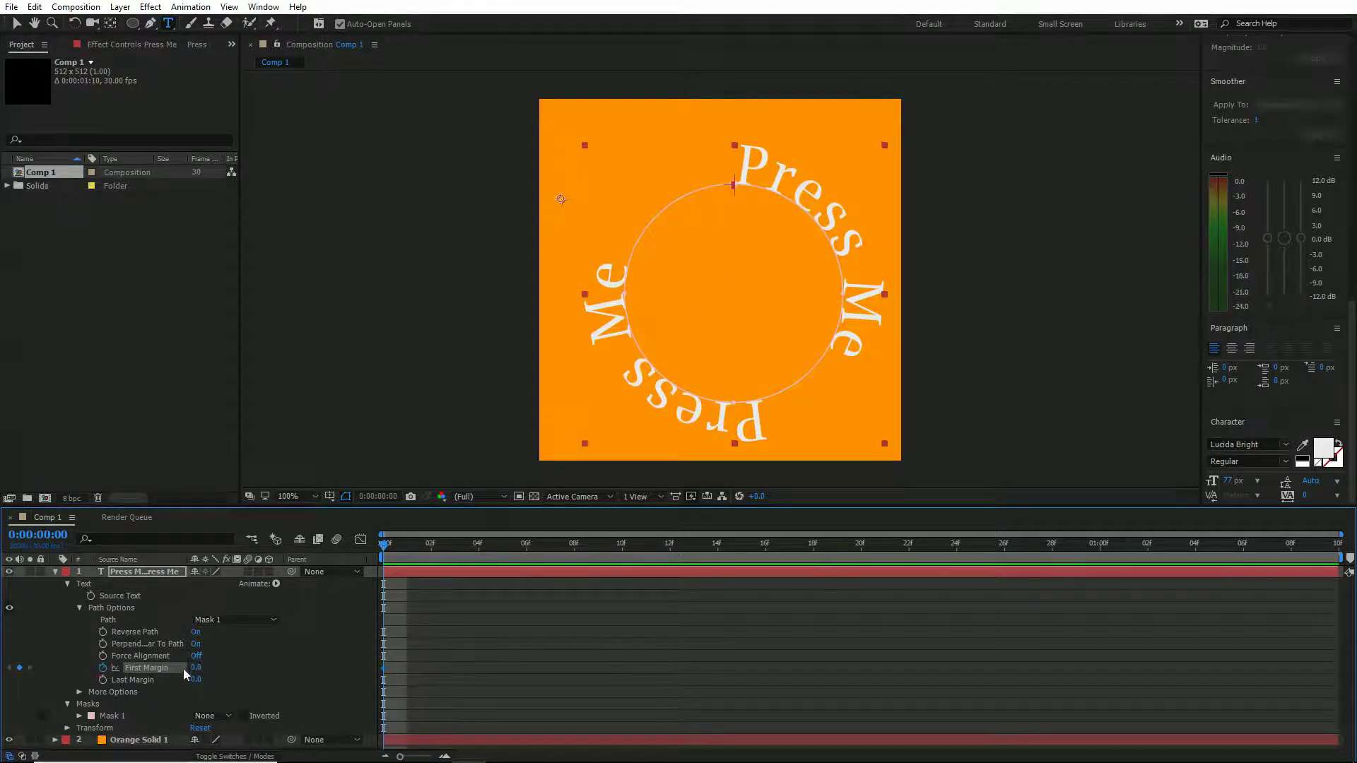
Animate First Margin from slightly below zero at 0:00:00:00 to 966 at 0:00:01:09, and preview the rotation.
left_click_drag(196, 668, 191, 667)
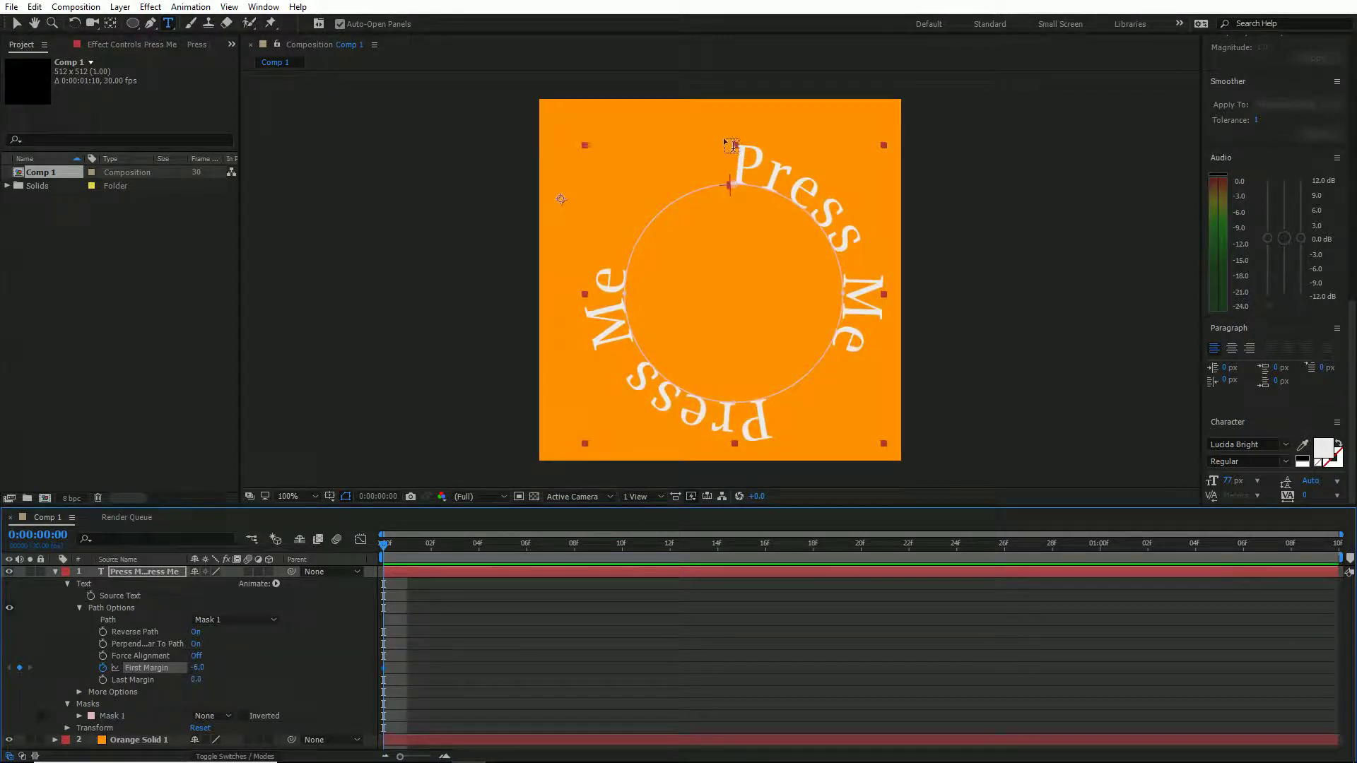
left_click_drag(1165, 544, 1339, 546)
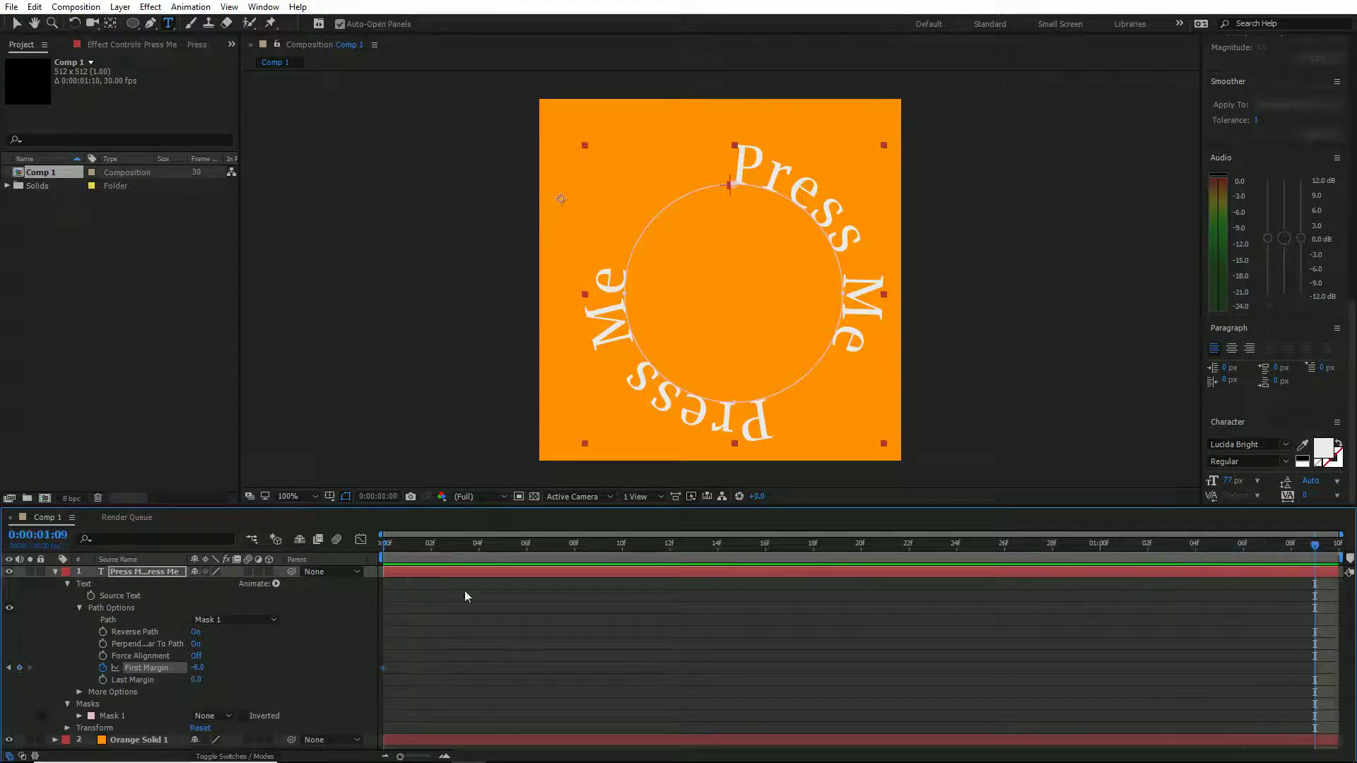
left_click_drag(200, 670, 974, 757)
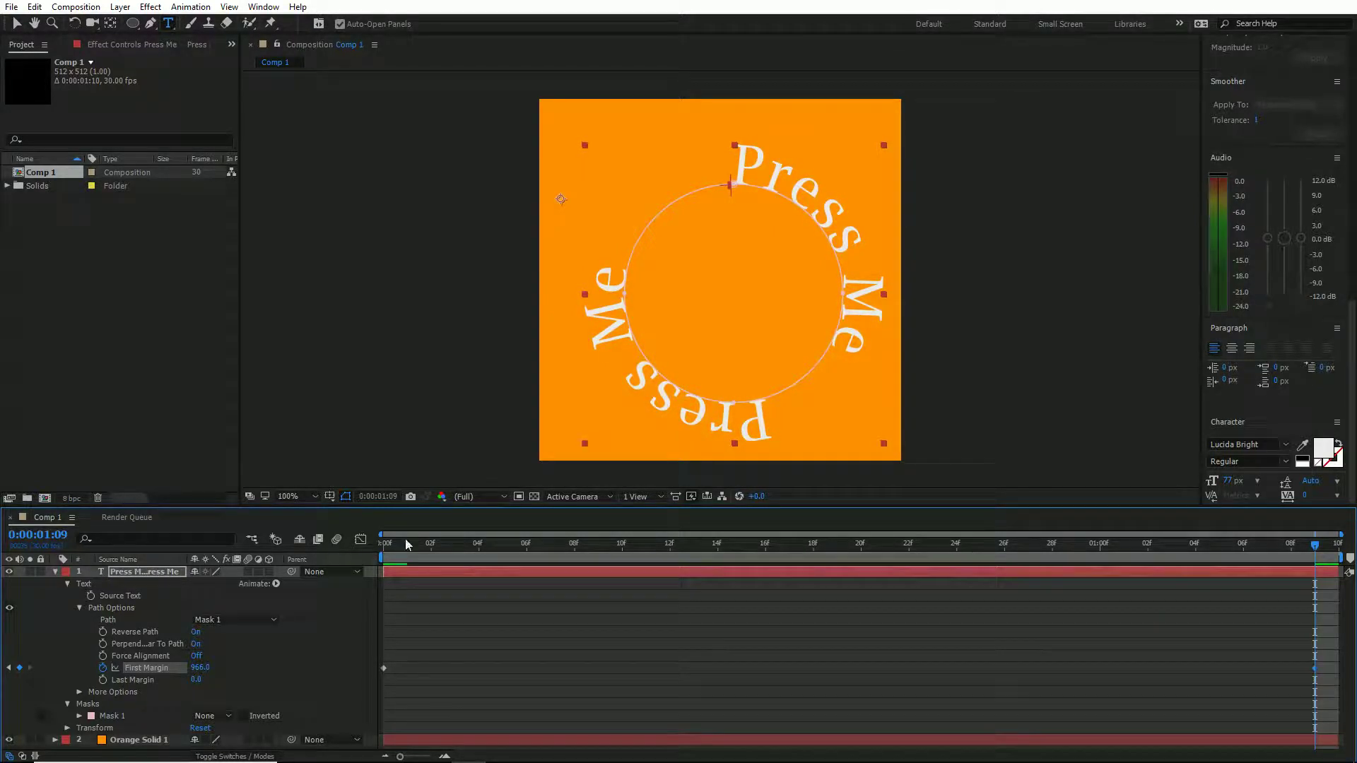
left_click_drag(407, 545, 367, 557)
key("space")
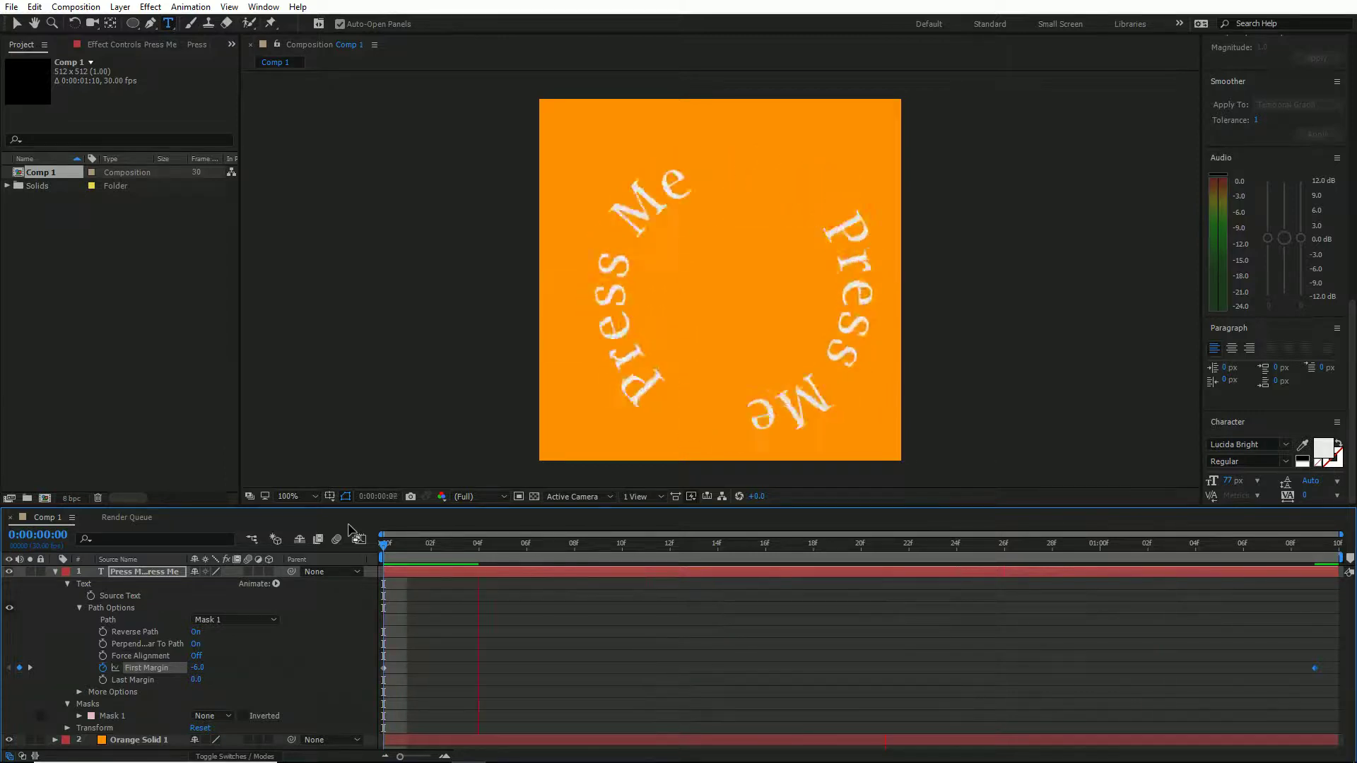
key("space")
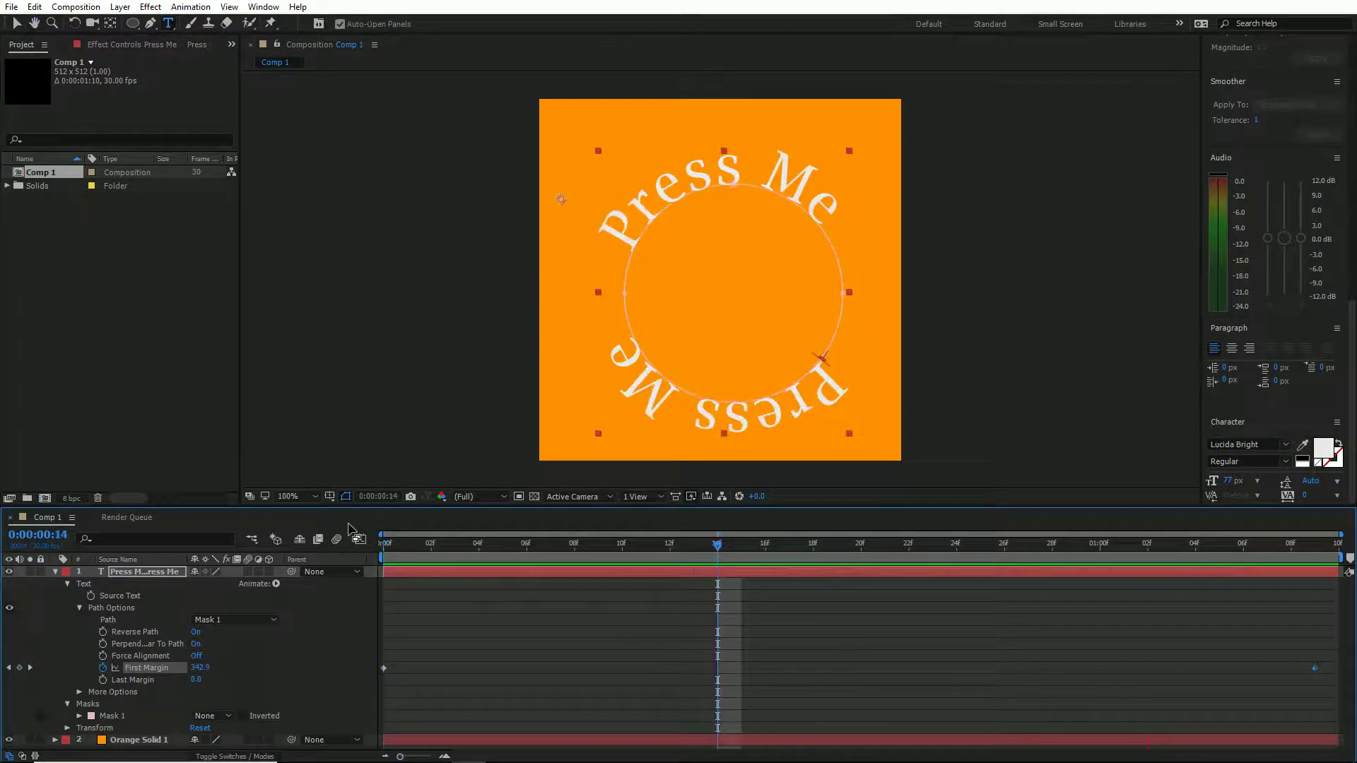
Change the composition's duration to 0:00:02:10.
key("ctrl+k")
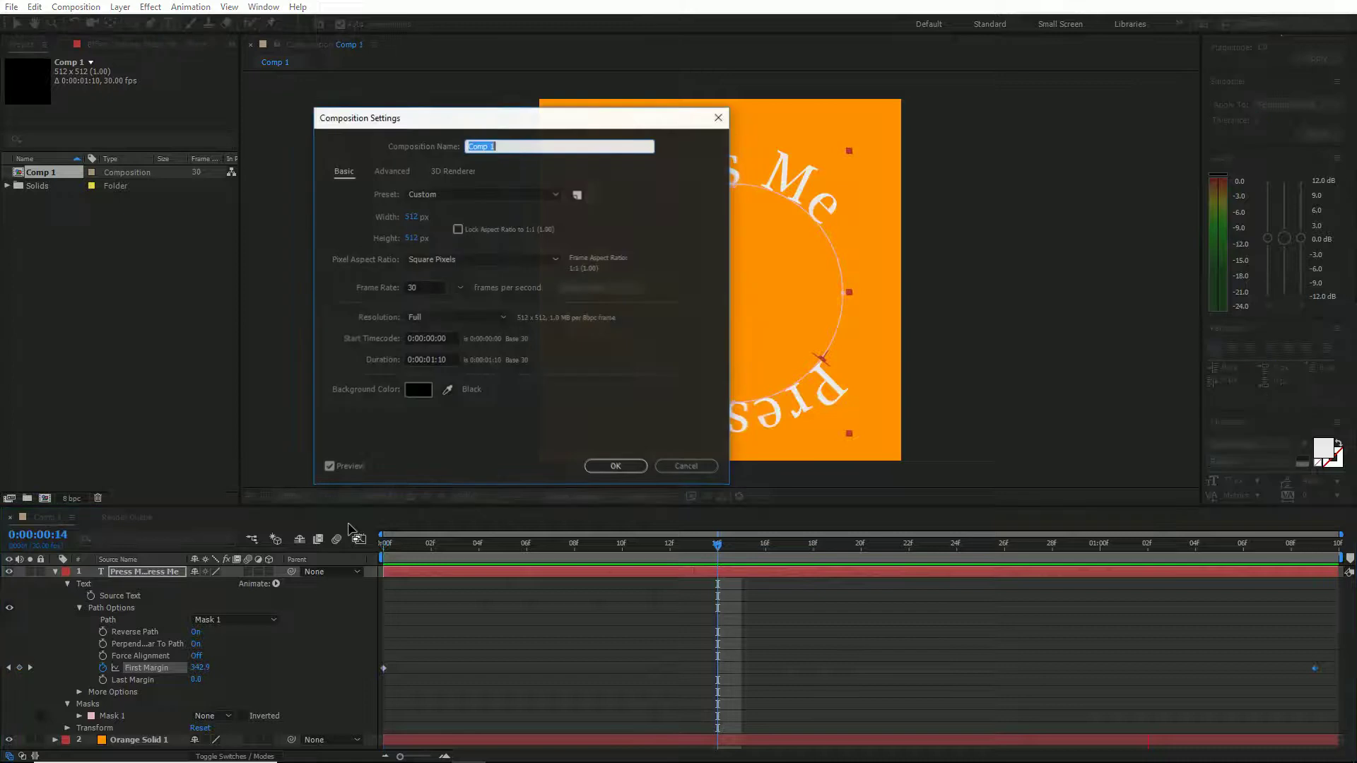
left_click(436, 360)
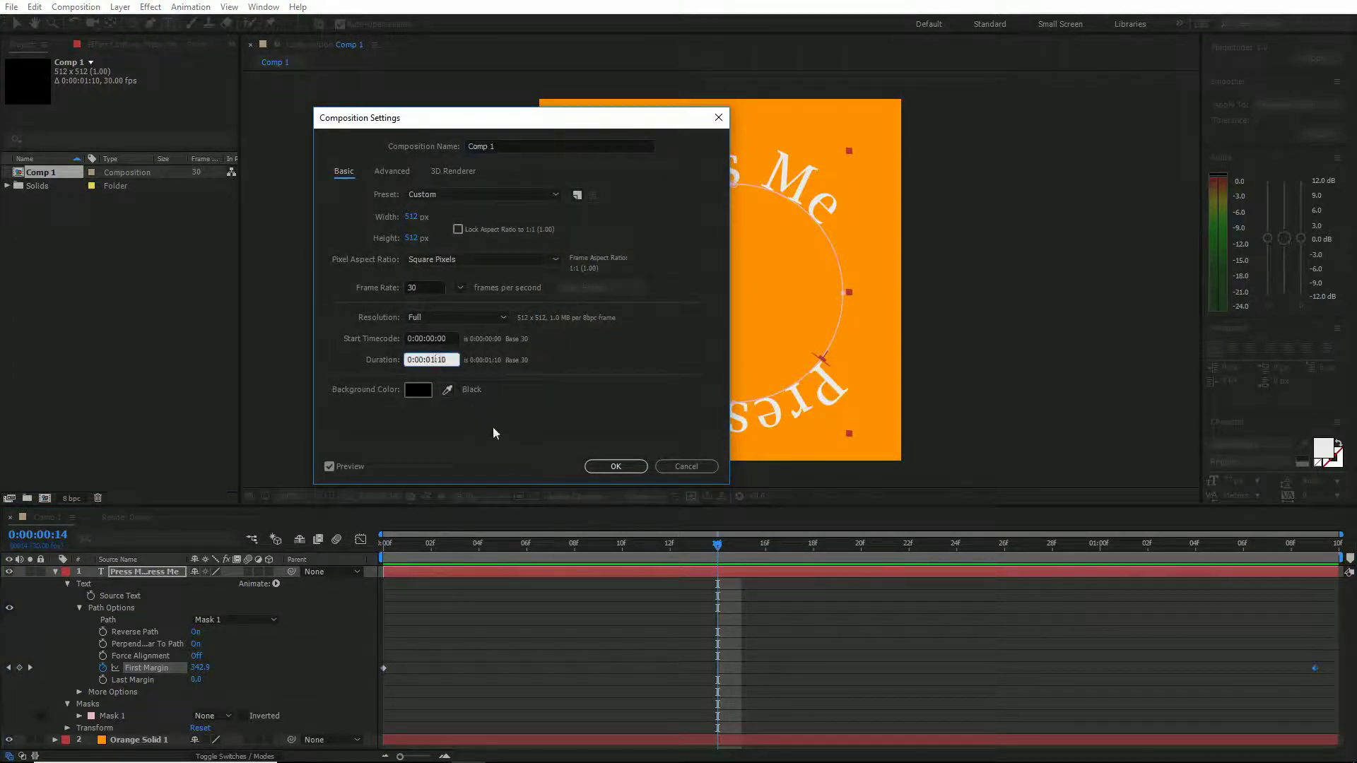
key("BackSpace")
type("2")
key("Return")
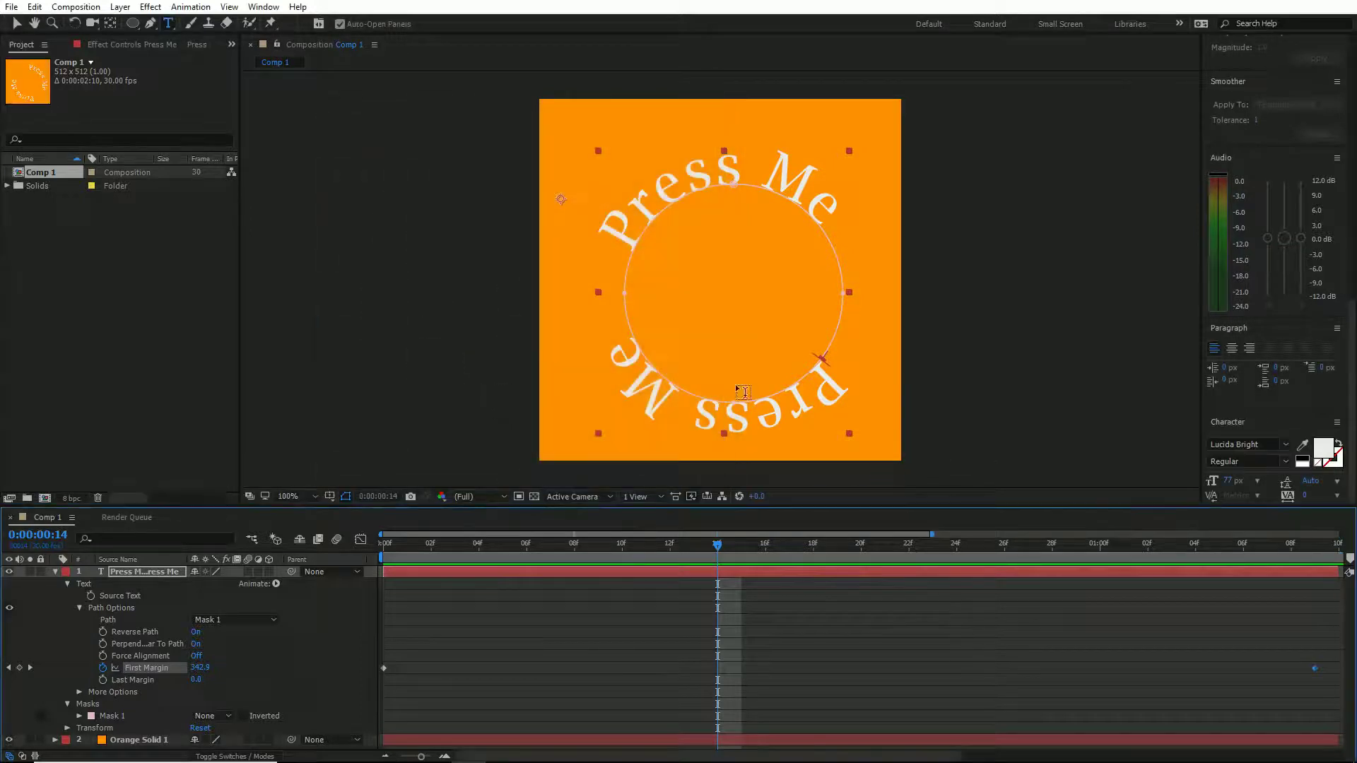
Extend the text layer and the orange solid together to the end of the lengthened composition.
left_click_drag(933, 533, 1343, 542)
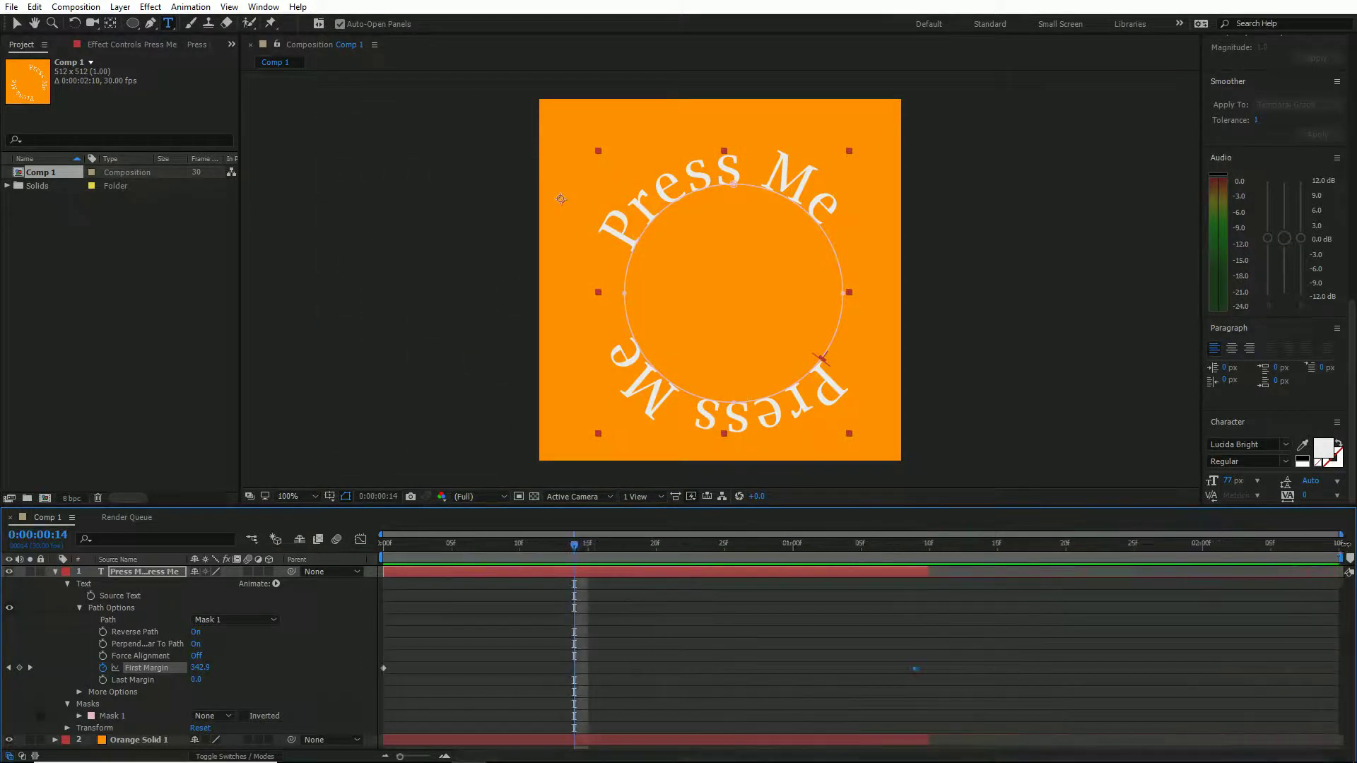
left_click(903, 576)
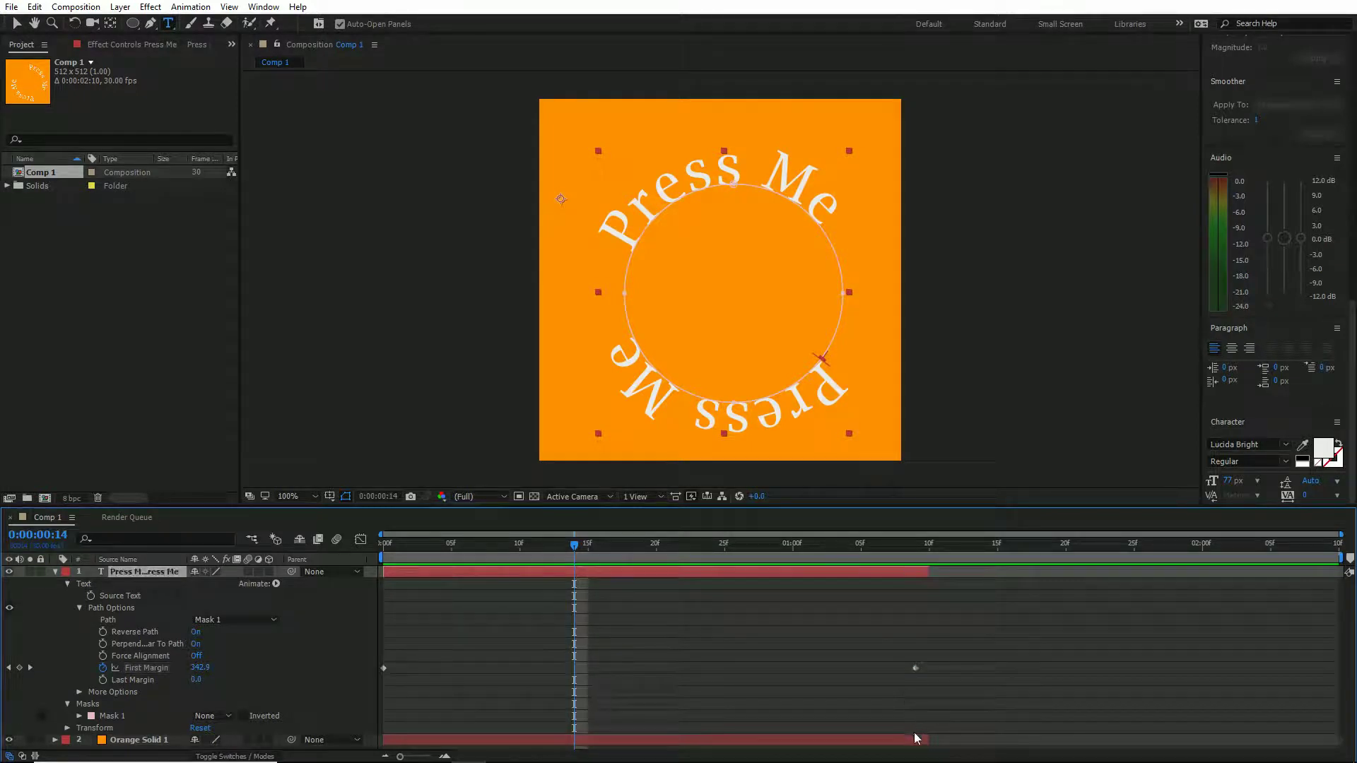
left_click(919, 741)
left_click_drag(929, 740, 1338, 722)
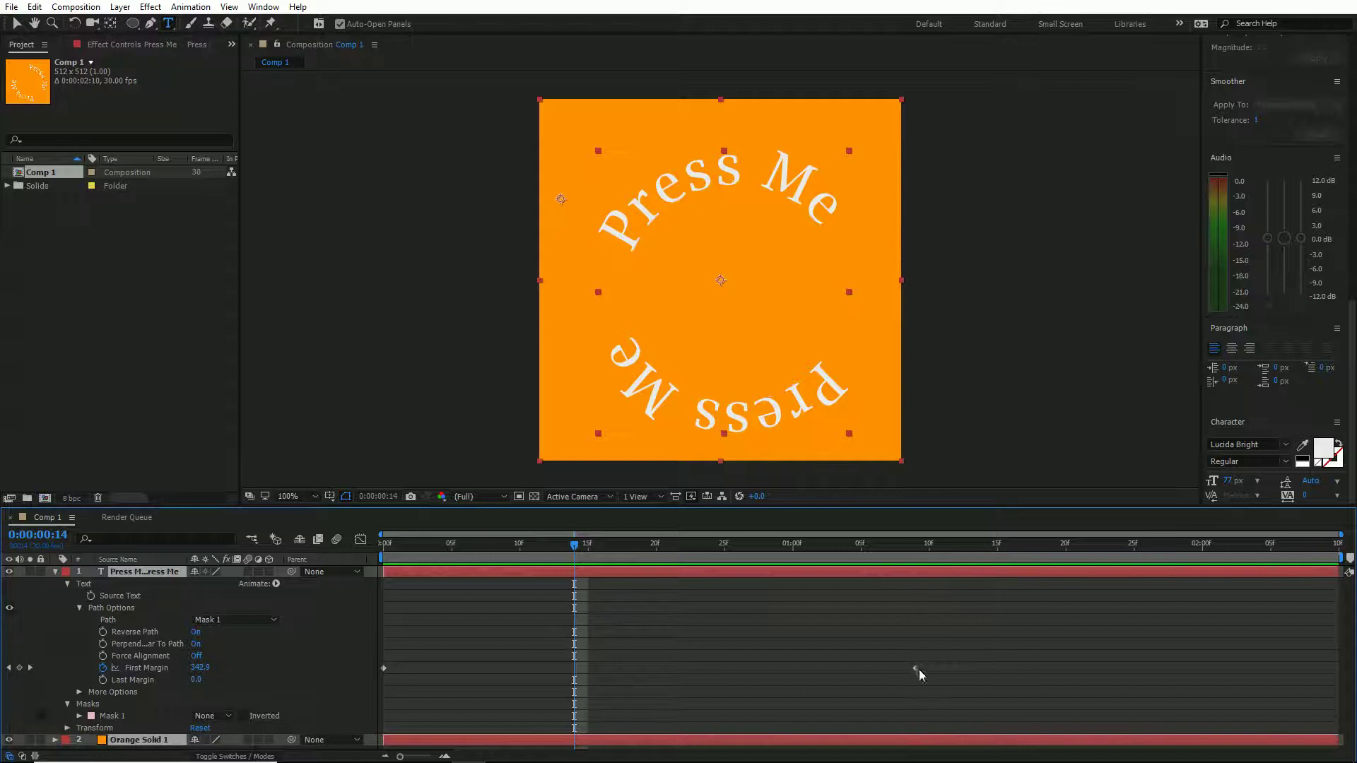
Move the last First Margin keyframe to the end of the composition and preview the slower rotation.
left_click_drag(917, 673, 1329, 683)
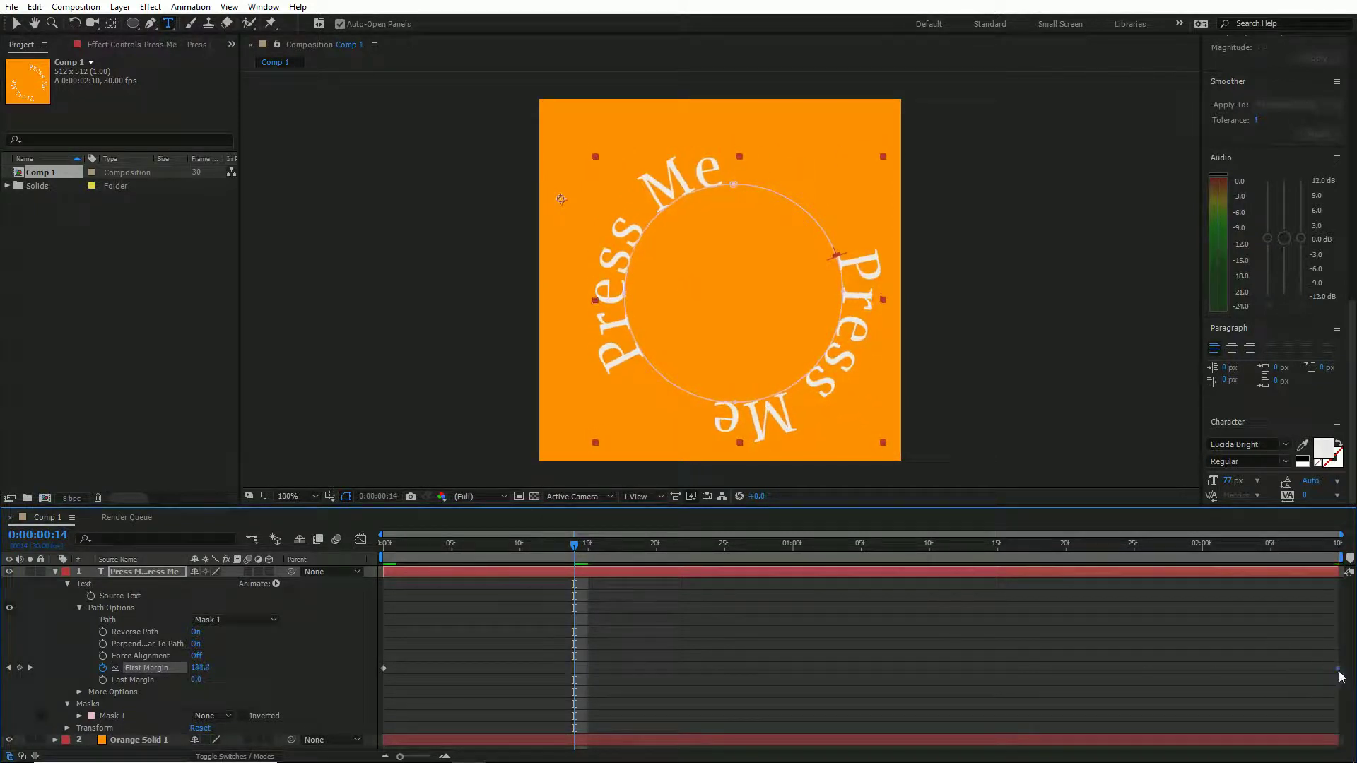
key("Home")
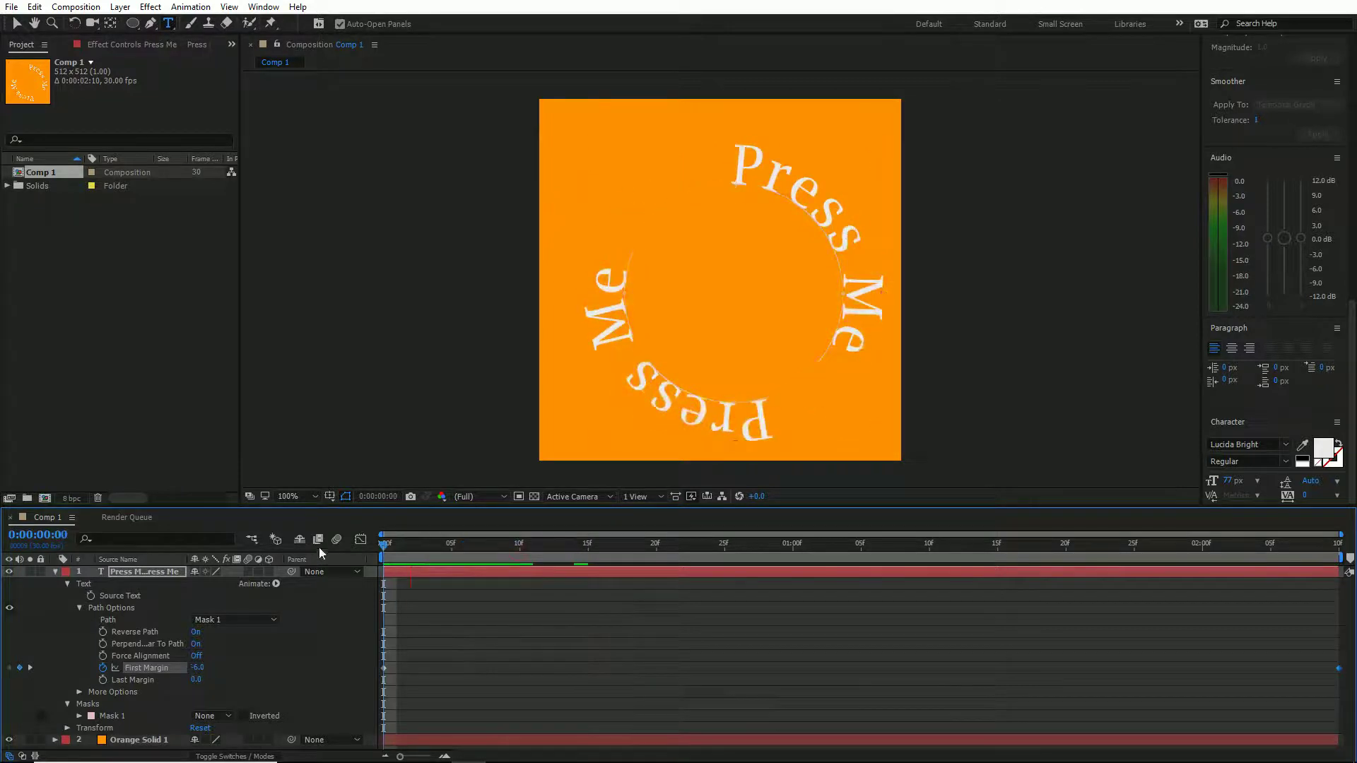
key("space")
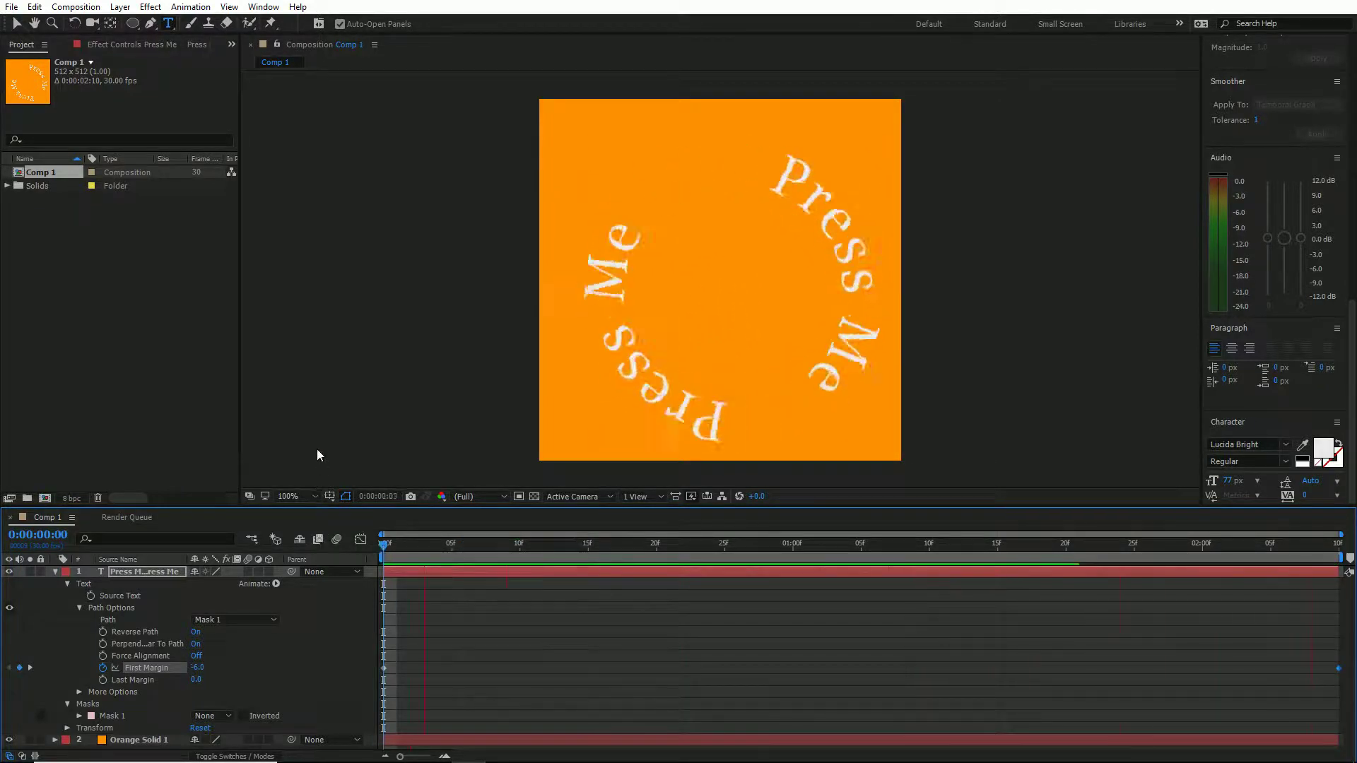
key("space")
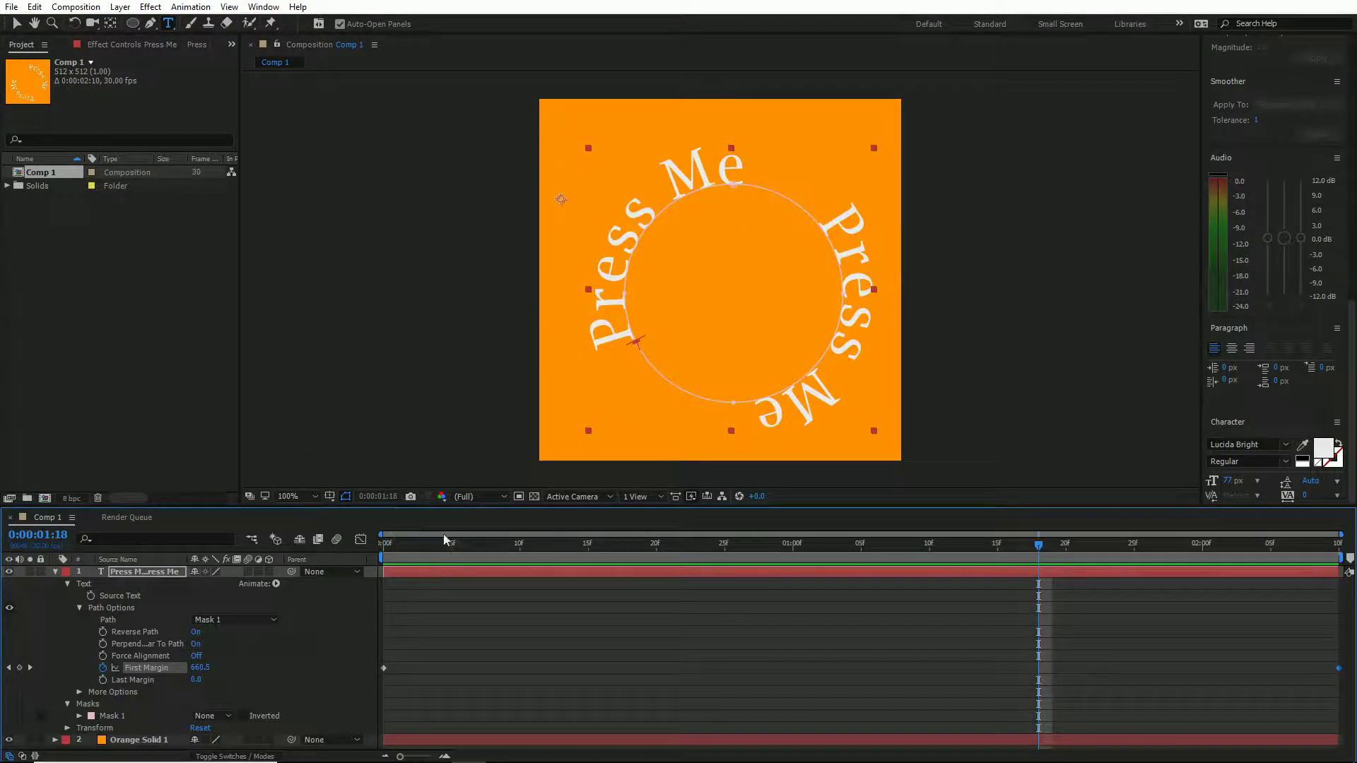
left_click(424, 544)
left_click_drag(460, 571, 629, 549)
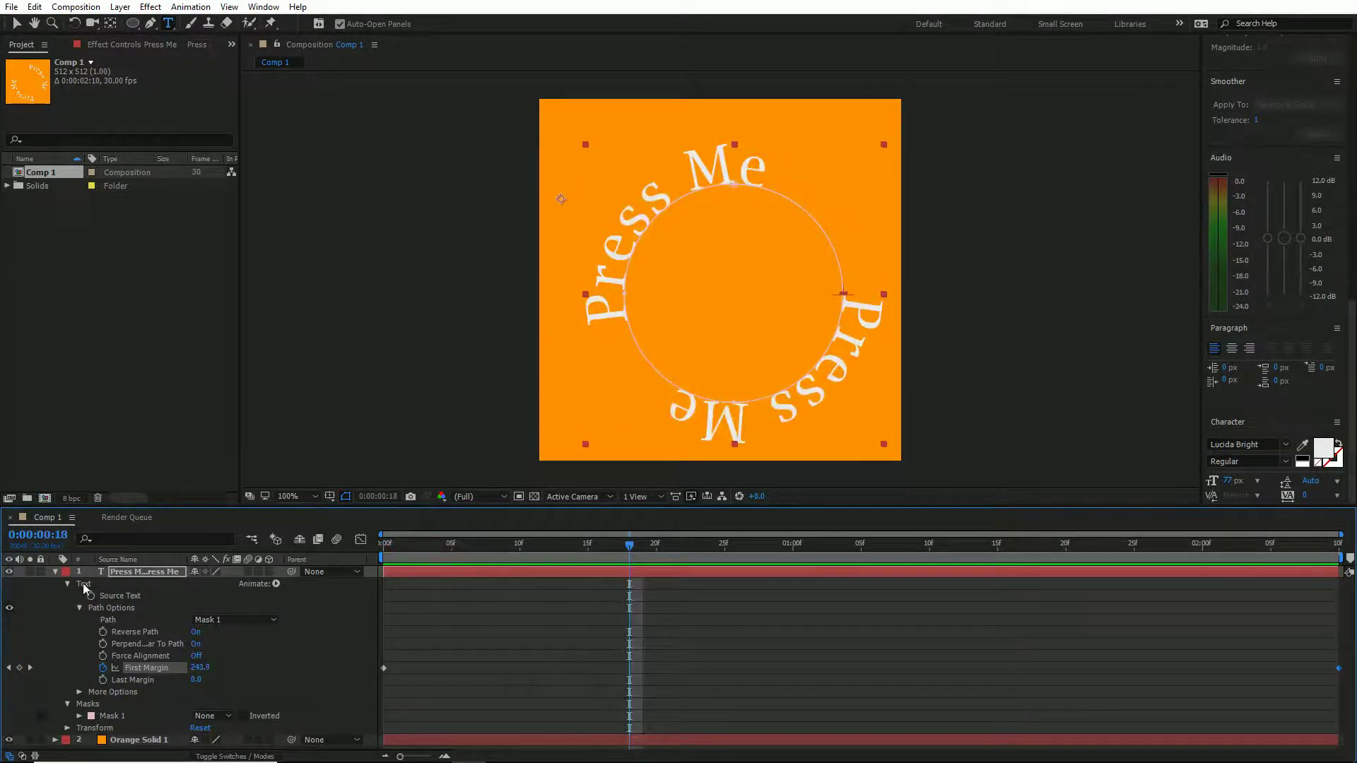
Collapse the text layer and, with no layer selected, draw a circle shape over the middle of the composition.
left_click(55, 572)
left_click(137, 629)
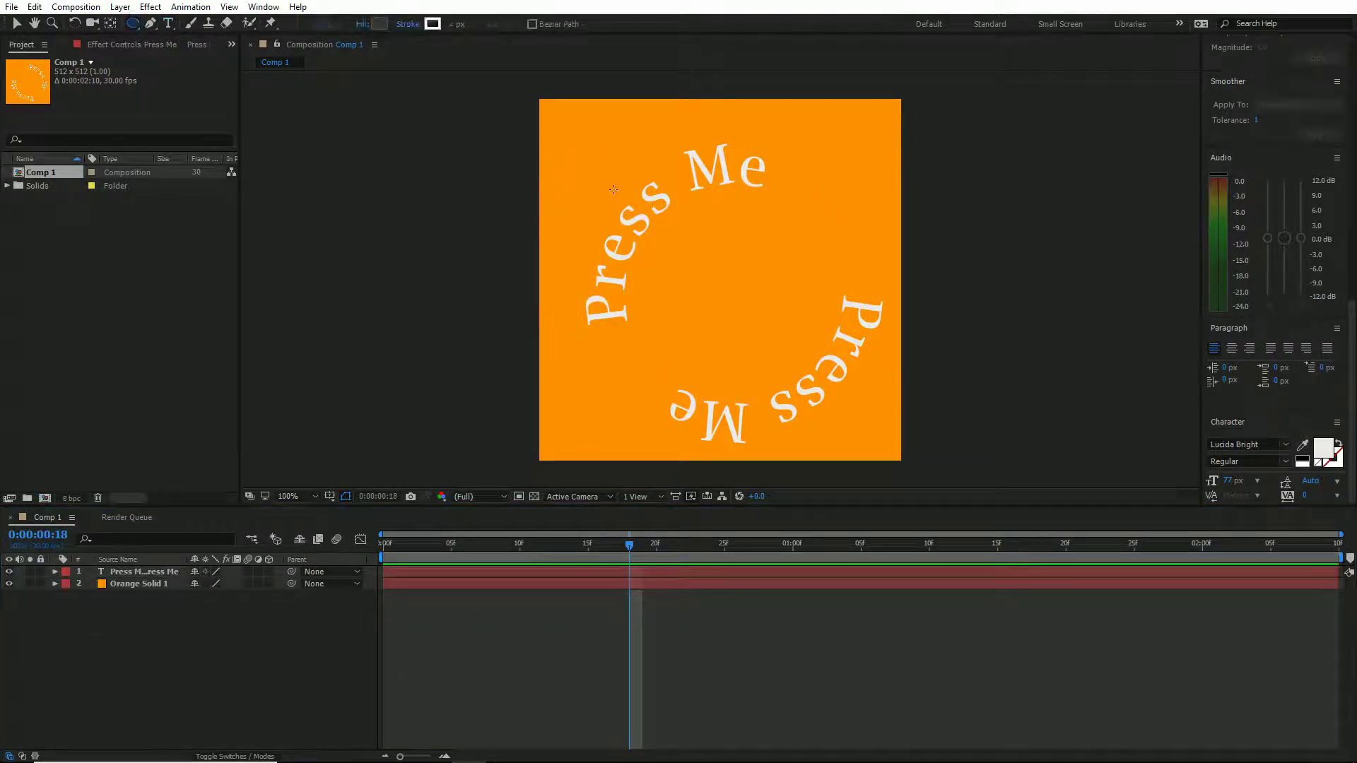
left_click_drag(586, 154, 831, 398)
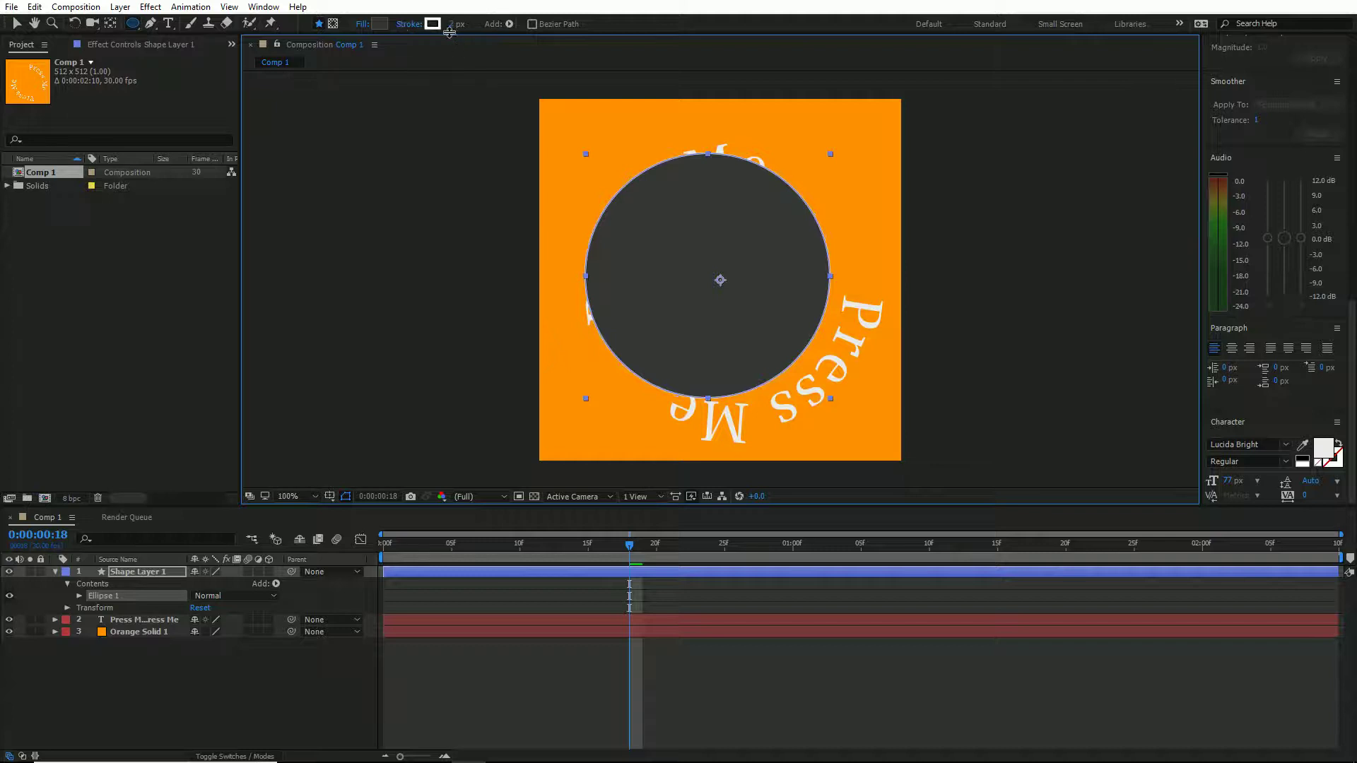
Set the circle's stroke width to 0 px and its fill colour to red FF0000.
left_click_drag(451, 30, 362, 33)
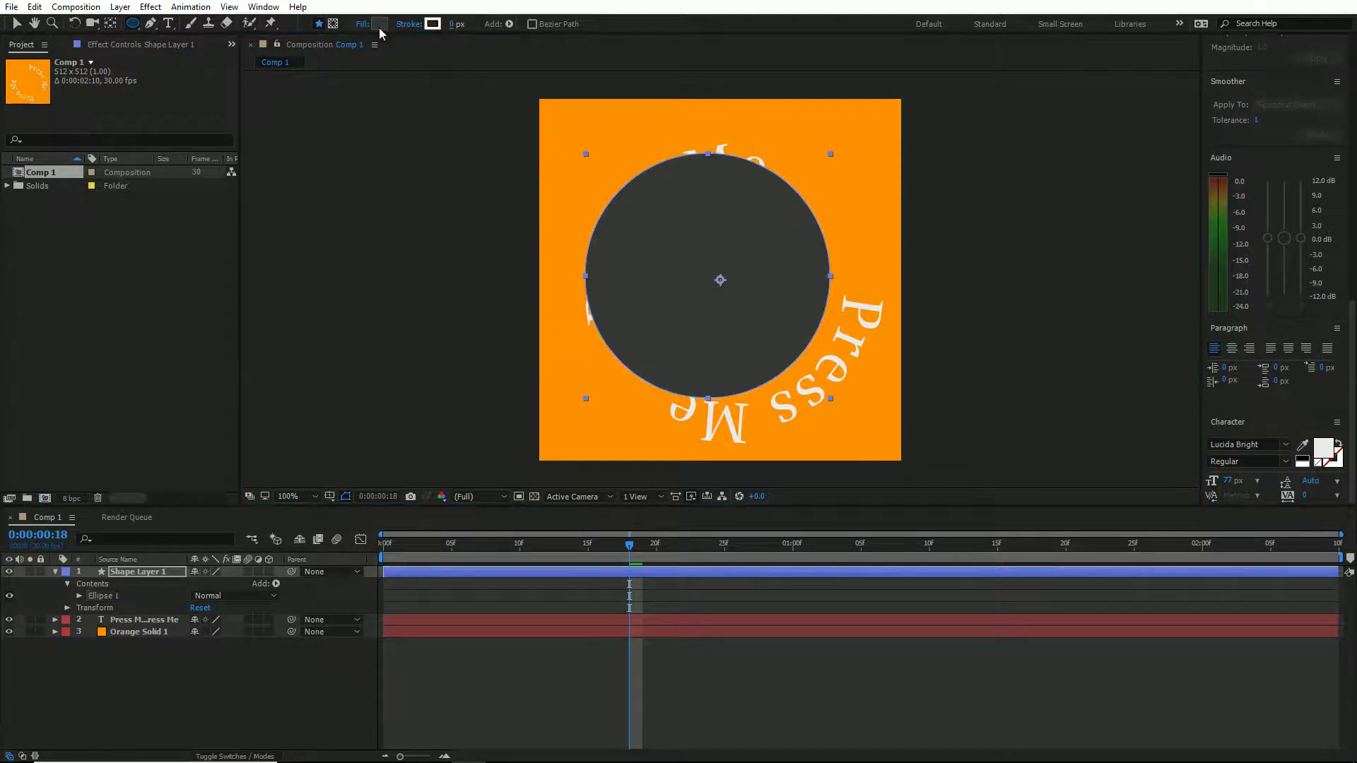
left_click(380, 27)
left_click(689, 301)
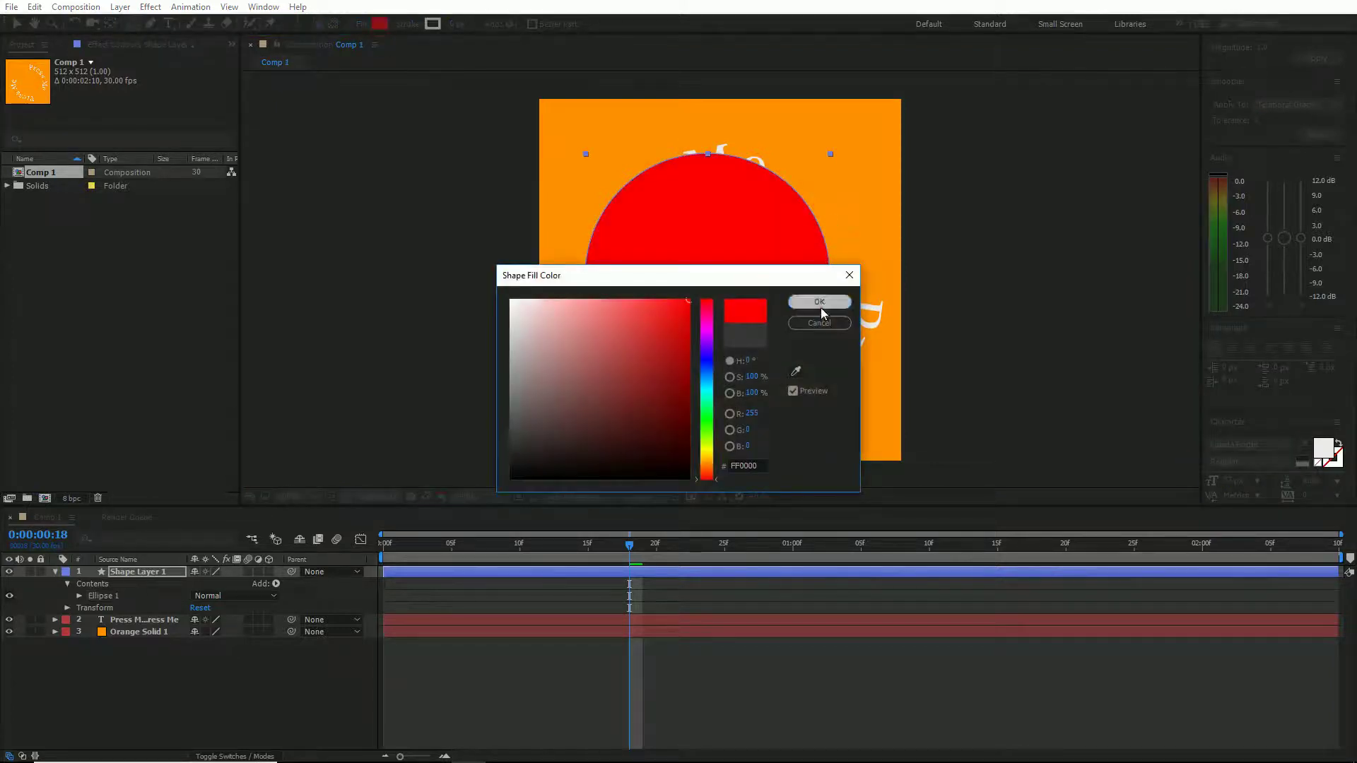
left_click(819, 303)
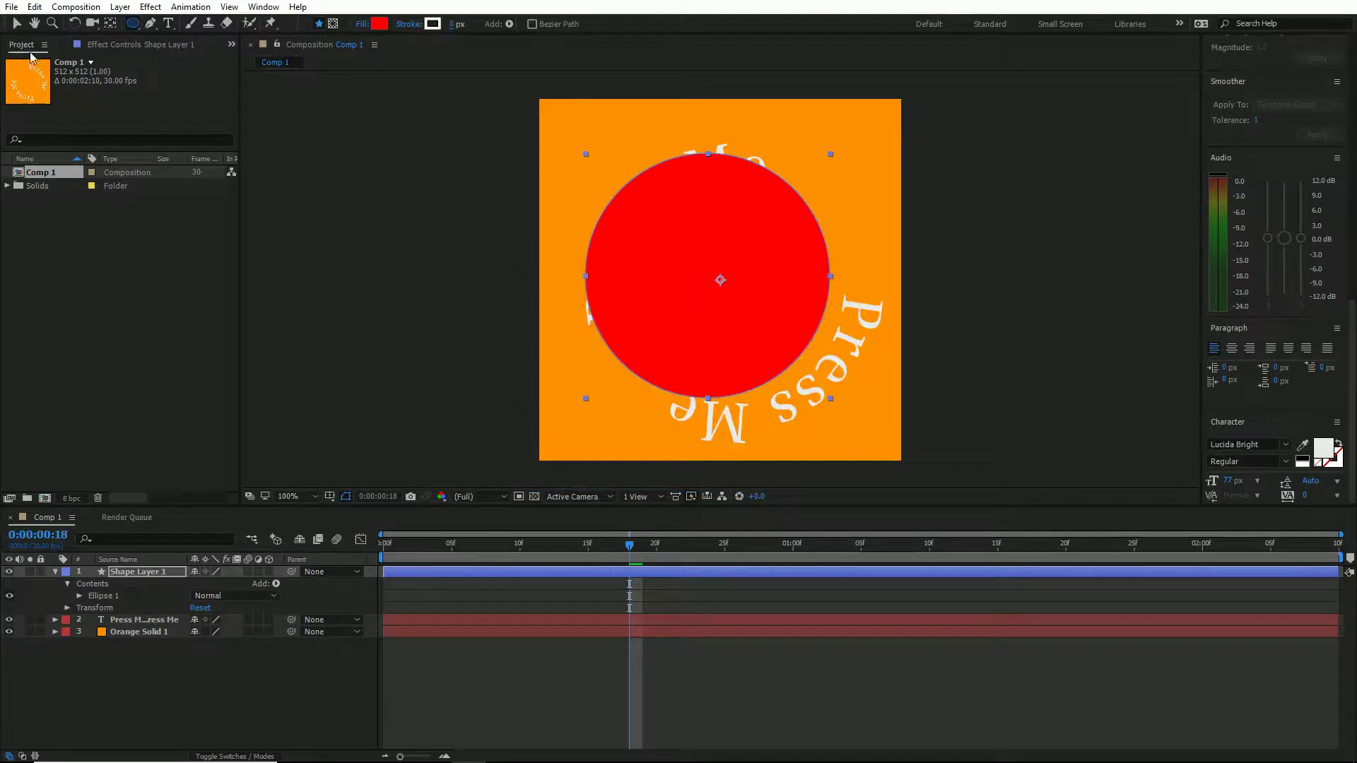
Scale the red circle down to 79% and centre it inside the ring of text.
left_click(15, 23)
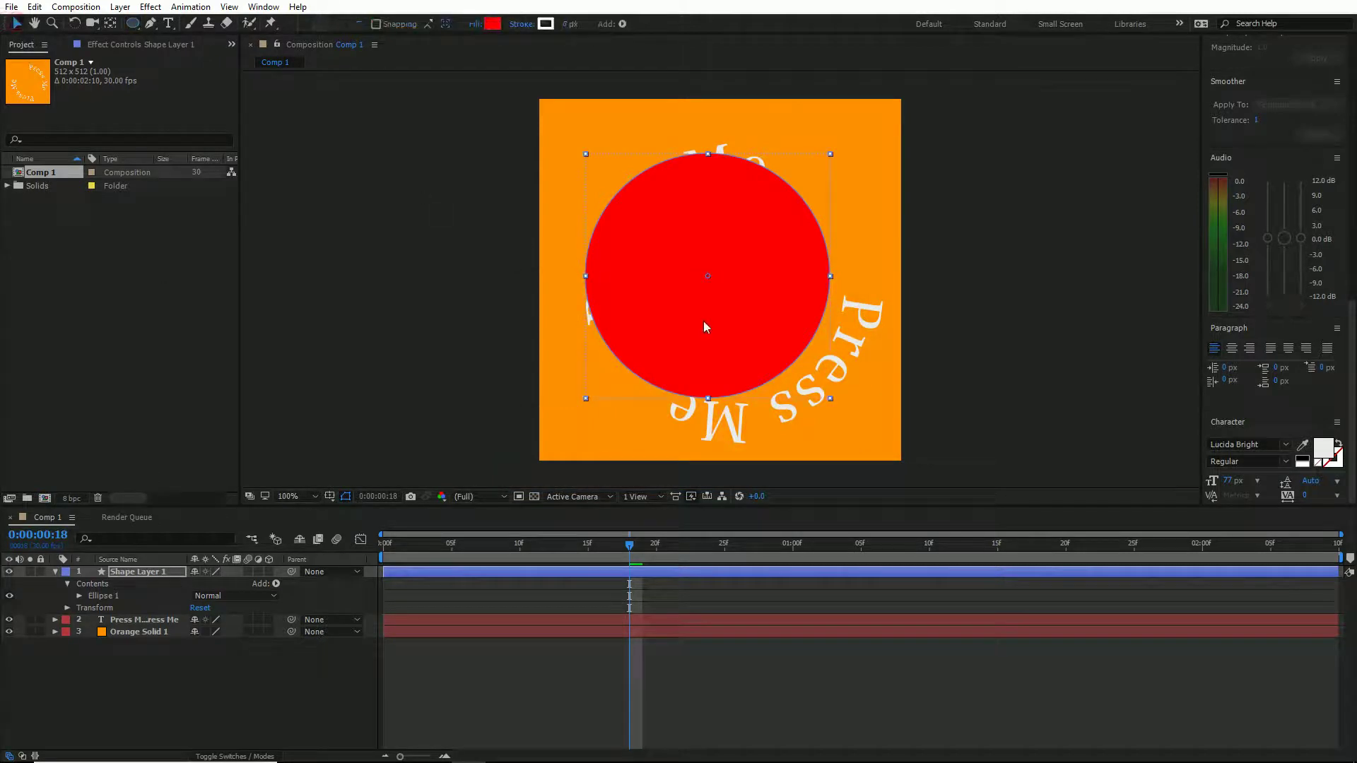
left_click_drag(704, 327, 714, 355)
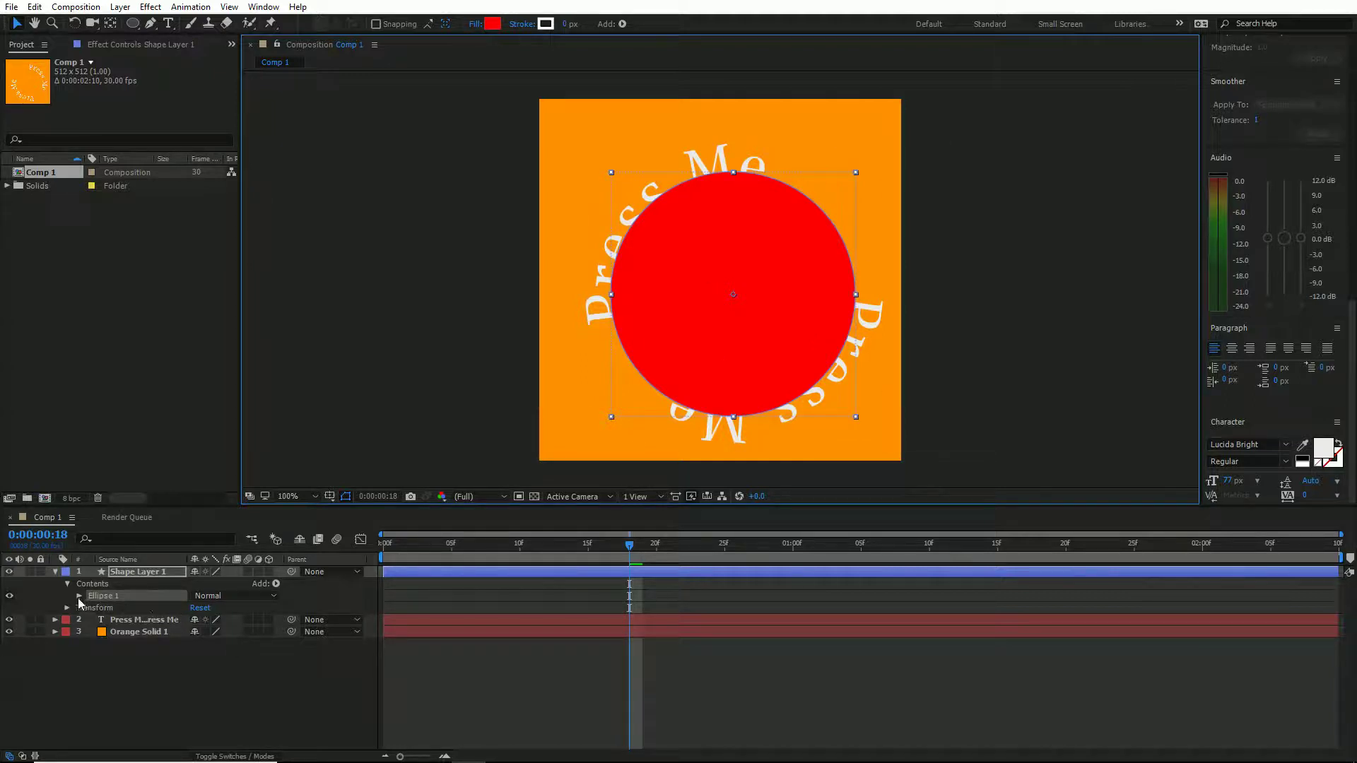
key("s")
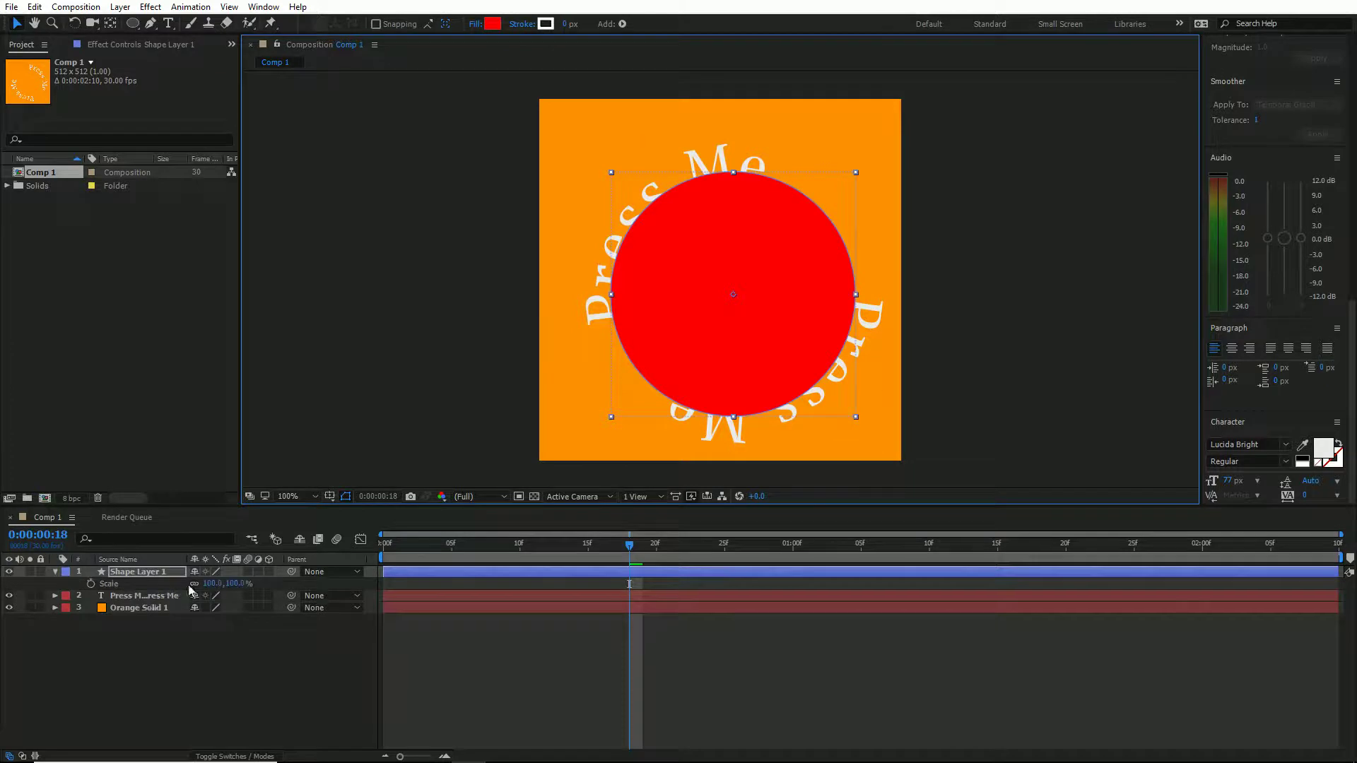
left_click_drag(216, 584, 202, 584)
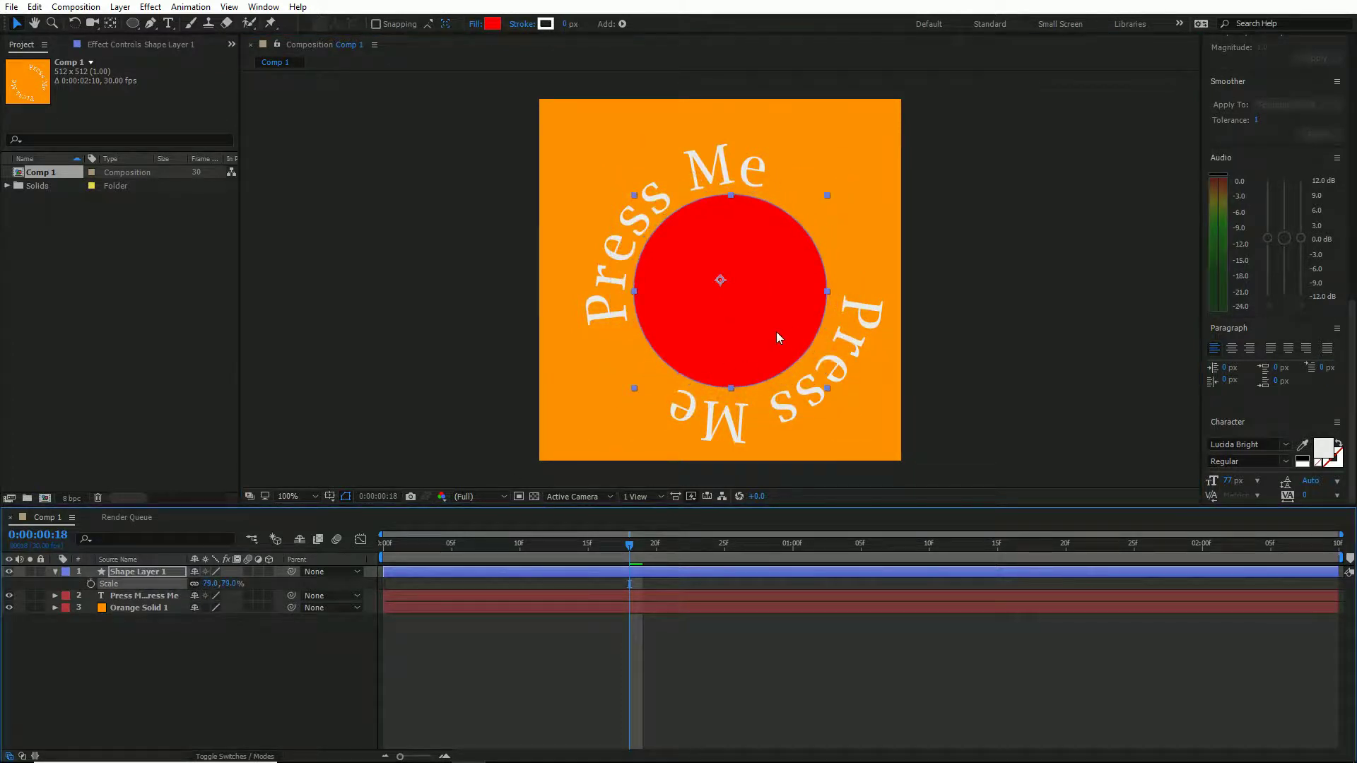
left_click_drag(777, 334, 778, 337)
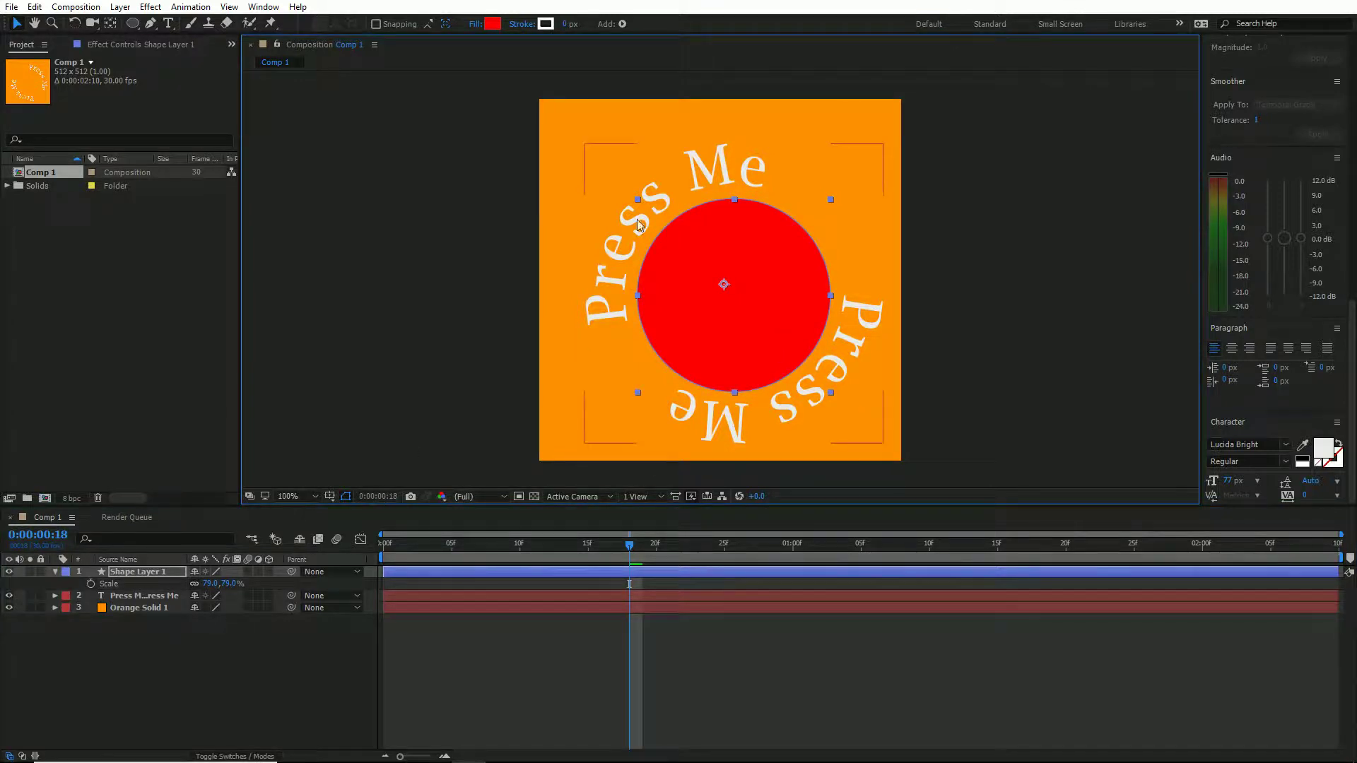
Add the Drop Shadow, Inner Glow, and Bevel and Emboss layer styles to the red circle's layer.
right_click(152, 572)
mouse_move(241, 373)
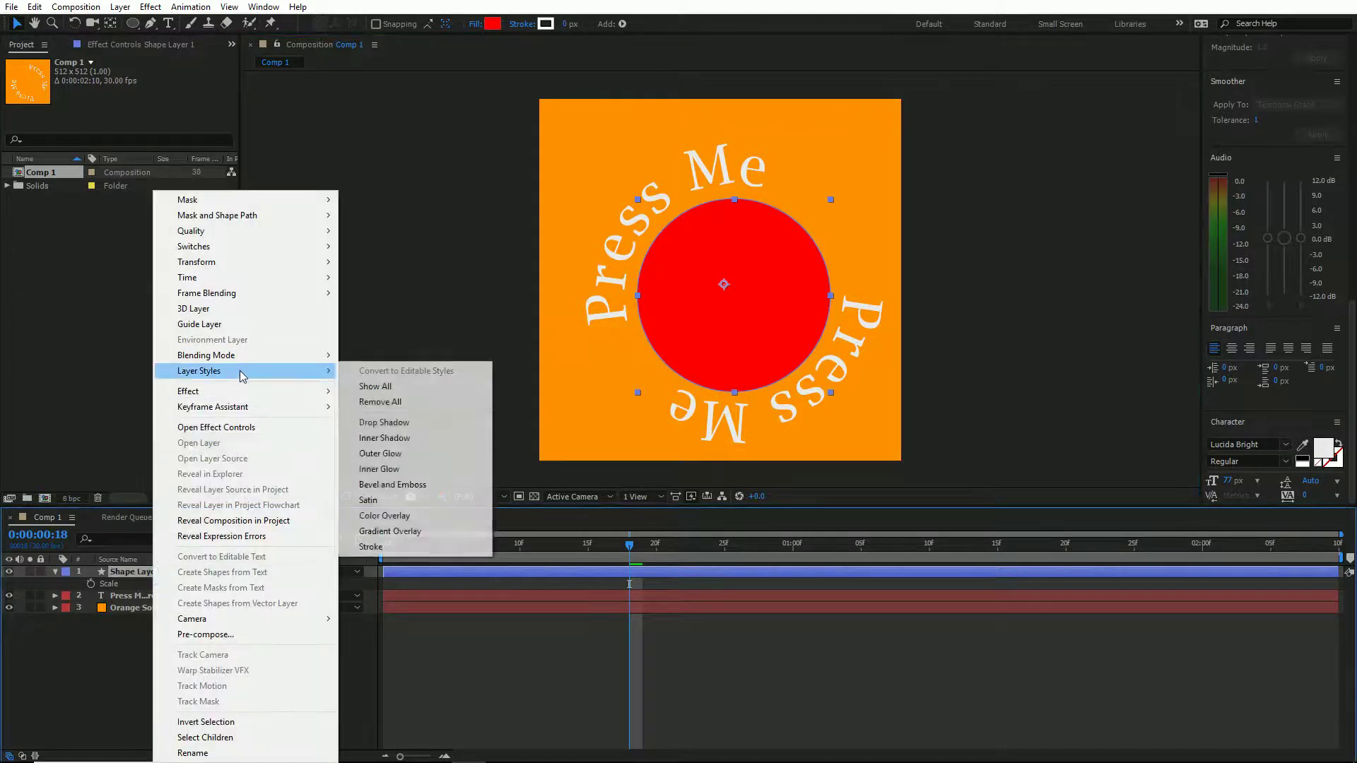
left_click(388, 423)
right_click(176, 579)
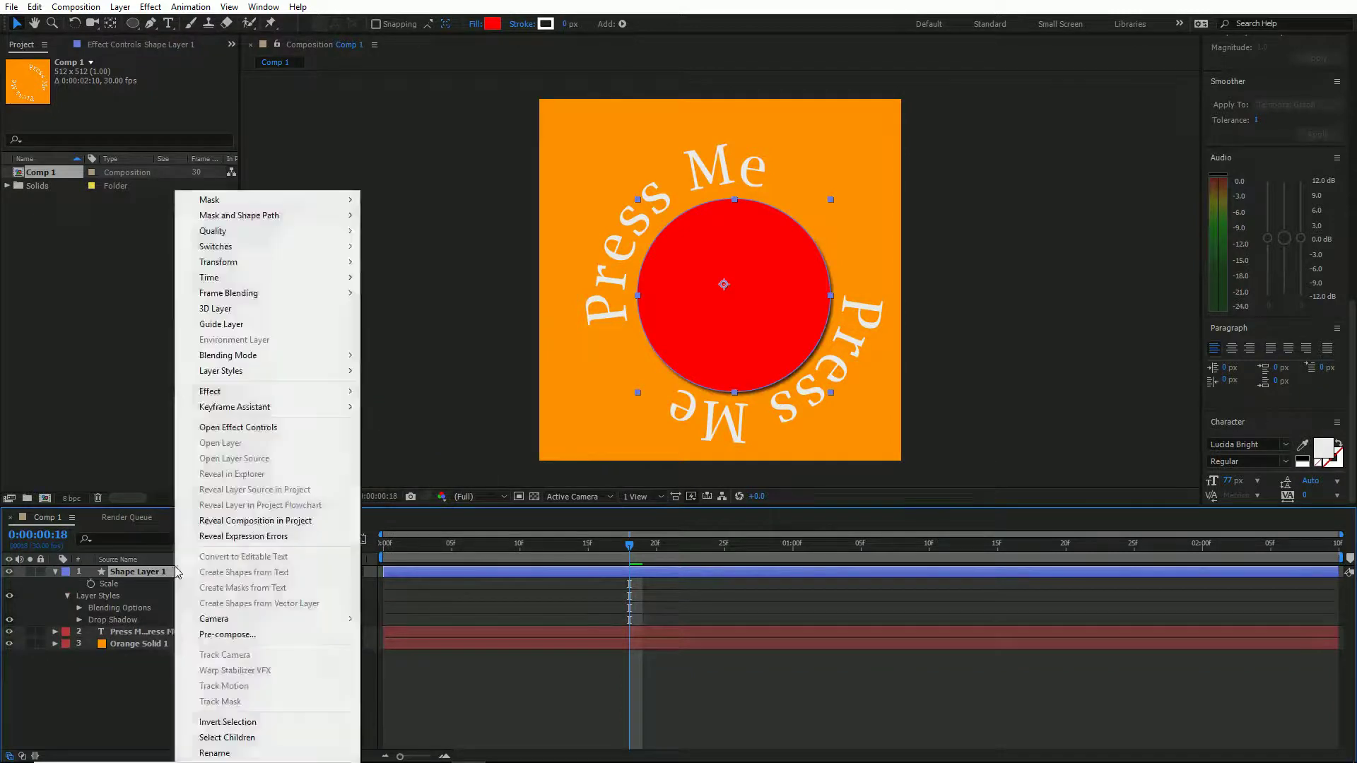
mouse_move(294, 372)
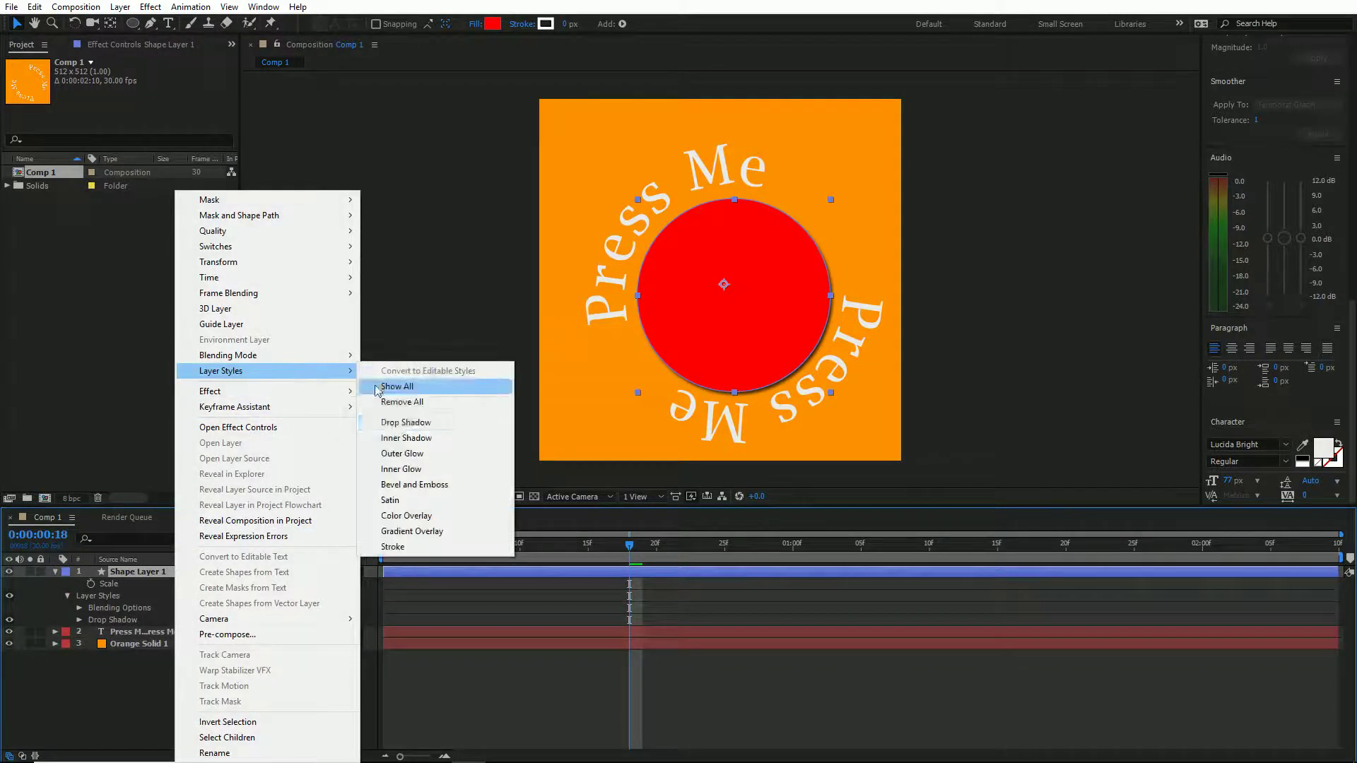
left_click(410, 469)
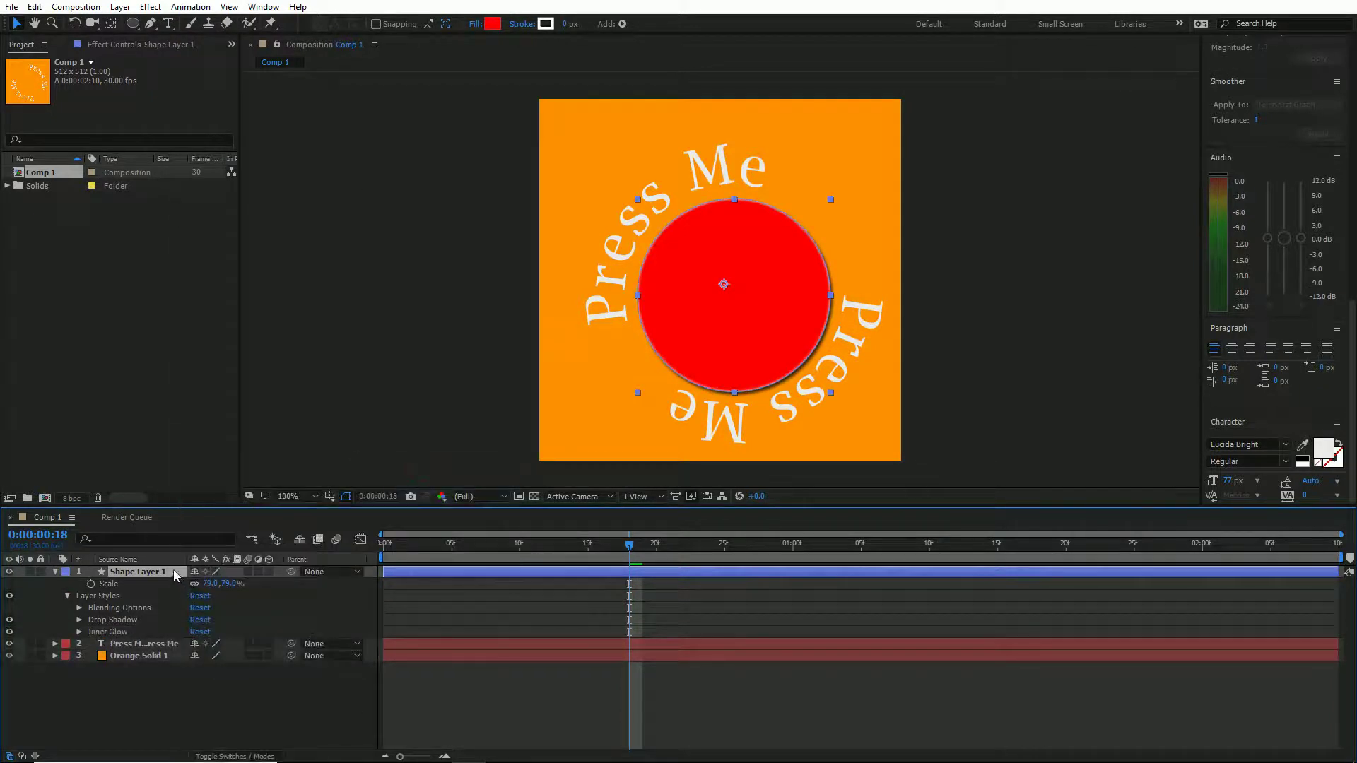
right_click(172, 570)
mouse_move(291, 360)
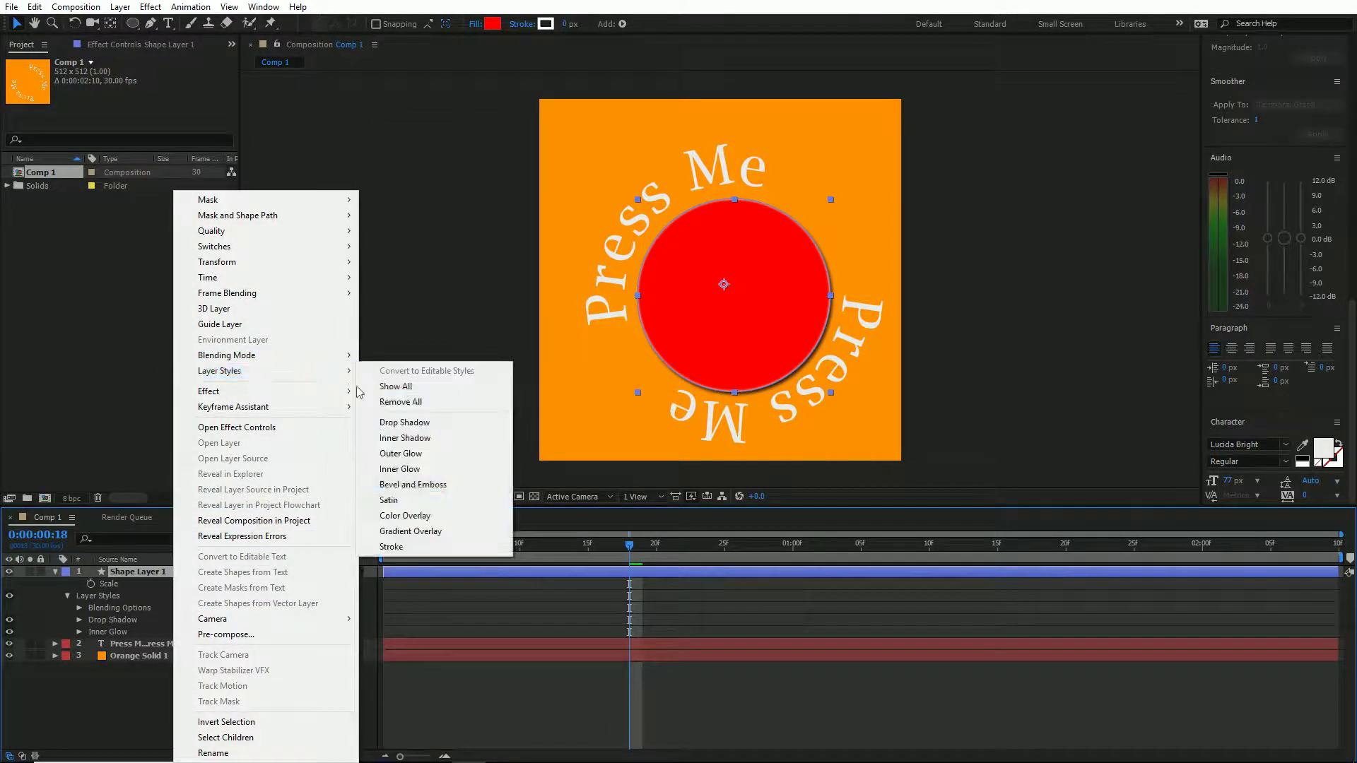
left_click(394, 488)
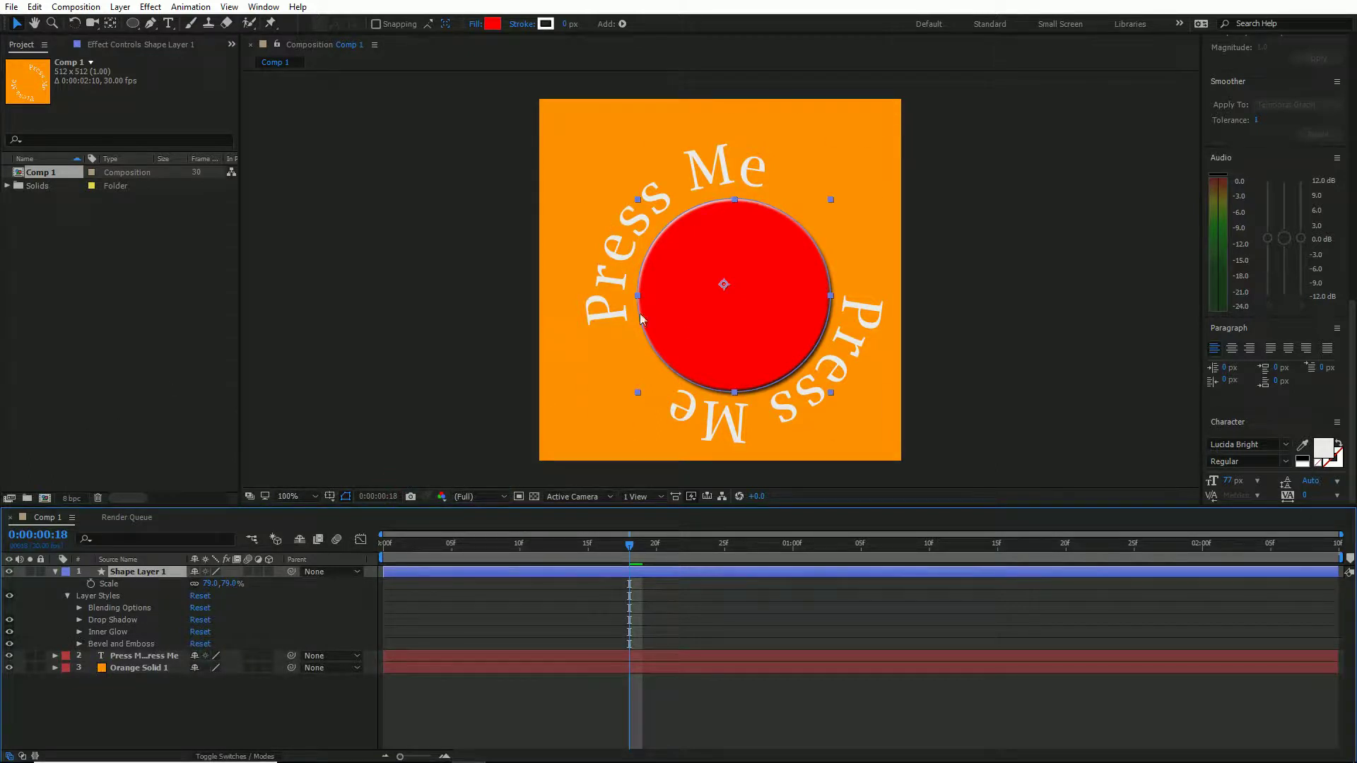
Draw a second, larger circle on a new shape layer, big enough to cover the ring of text.
left_click(172, 733)
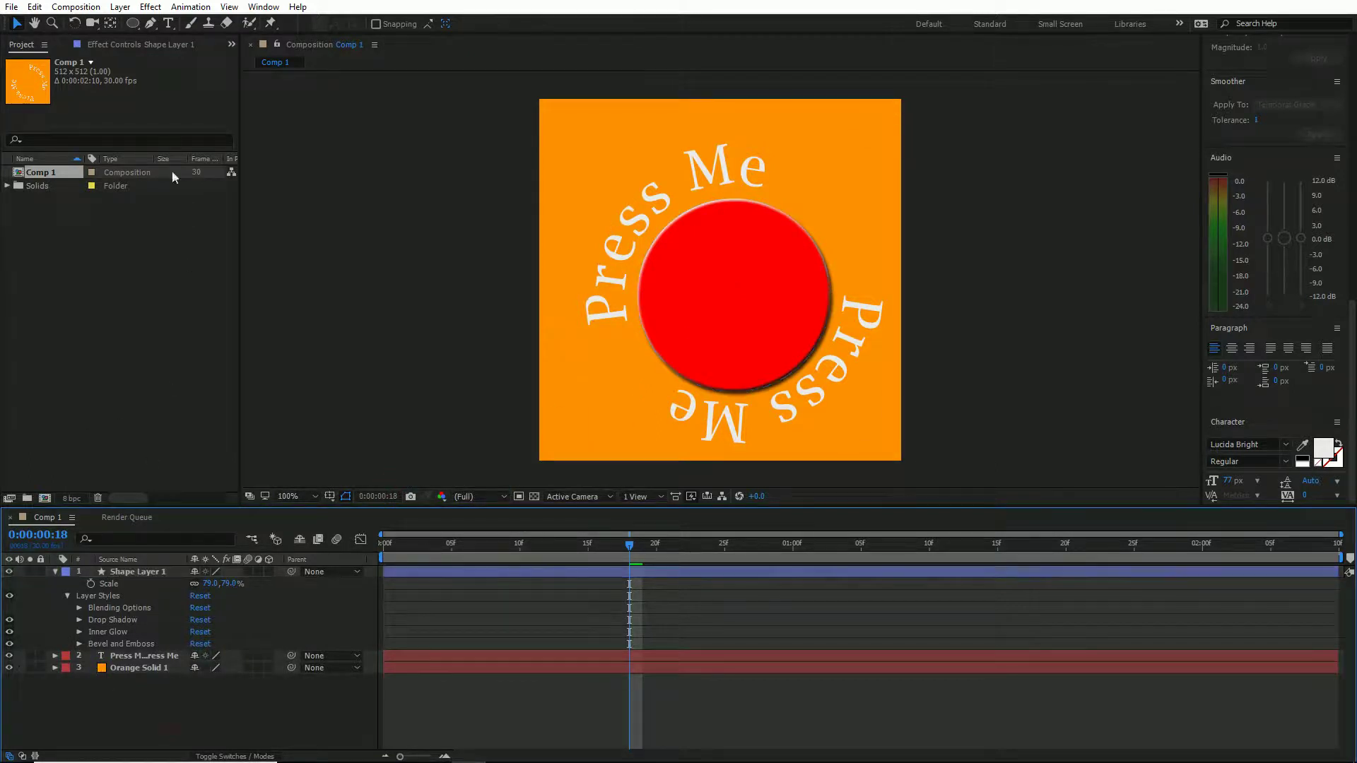
left_click(133, 23)
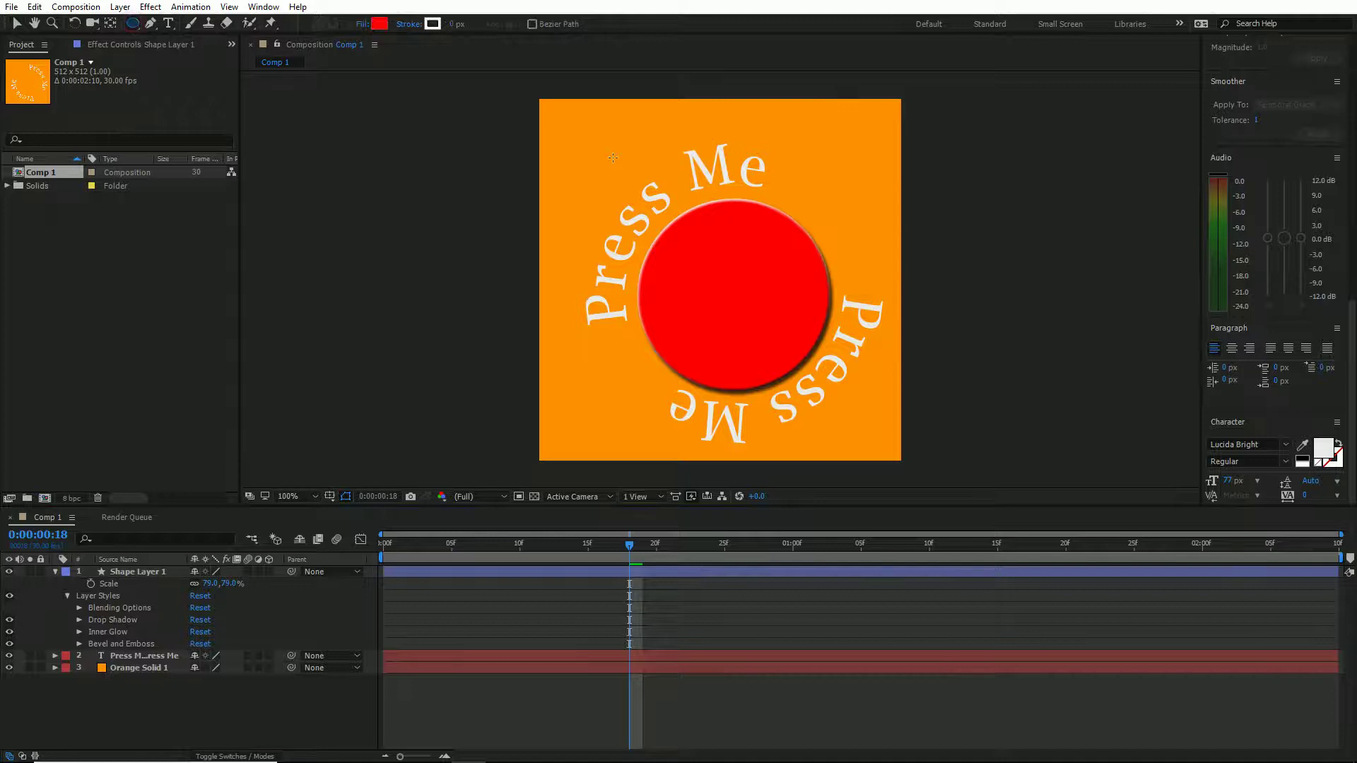
left_click_drag(583, 143, 902, 463)
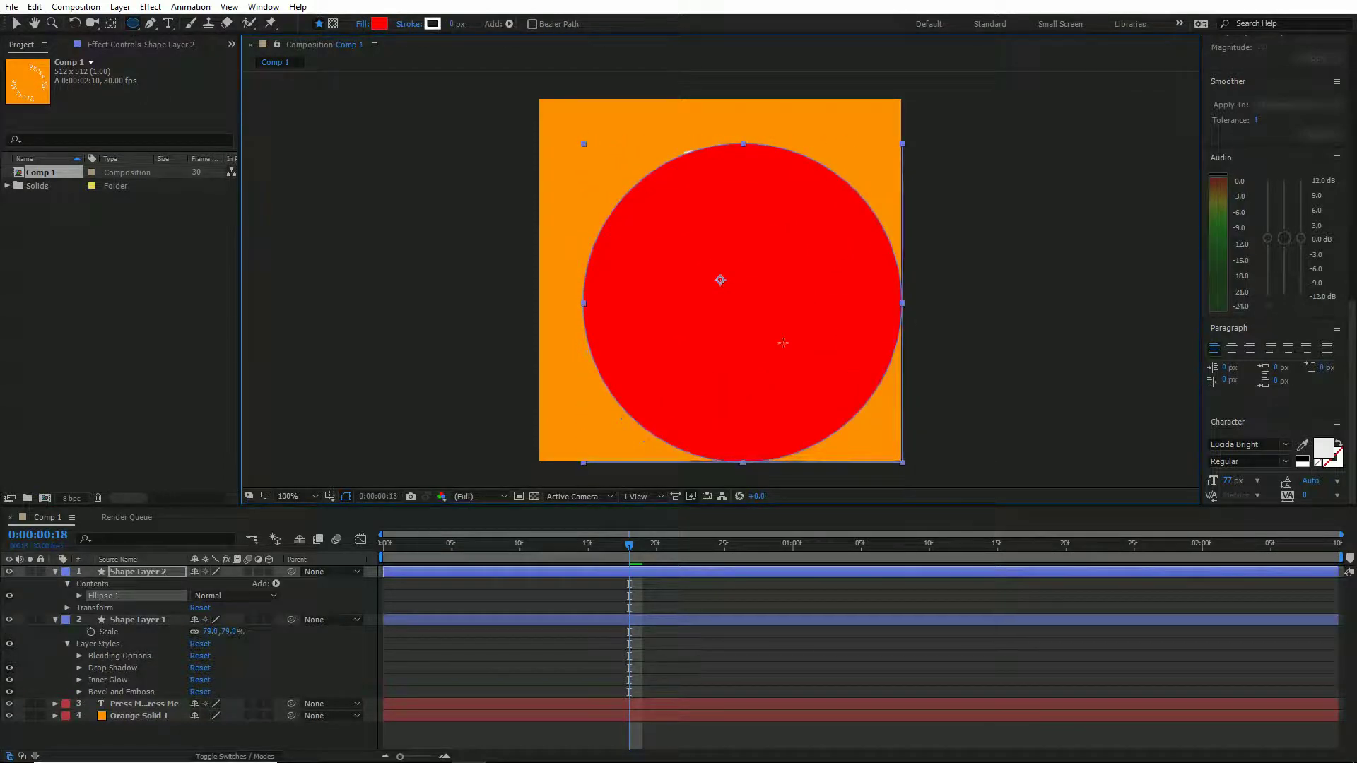
Change the second circle's fill to dark grey and shift it slightly up and left on the orange background.
left_click(379, 24)
left_click_drag(513, 406, 511, 437)
left_click(818, 303)
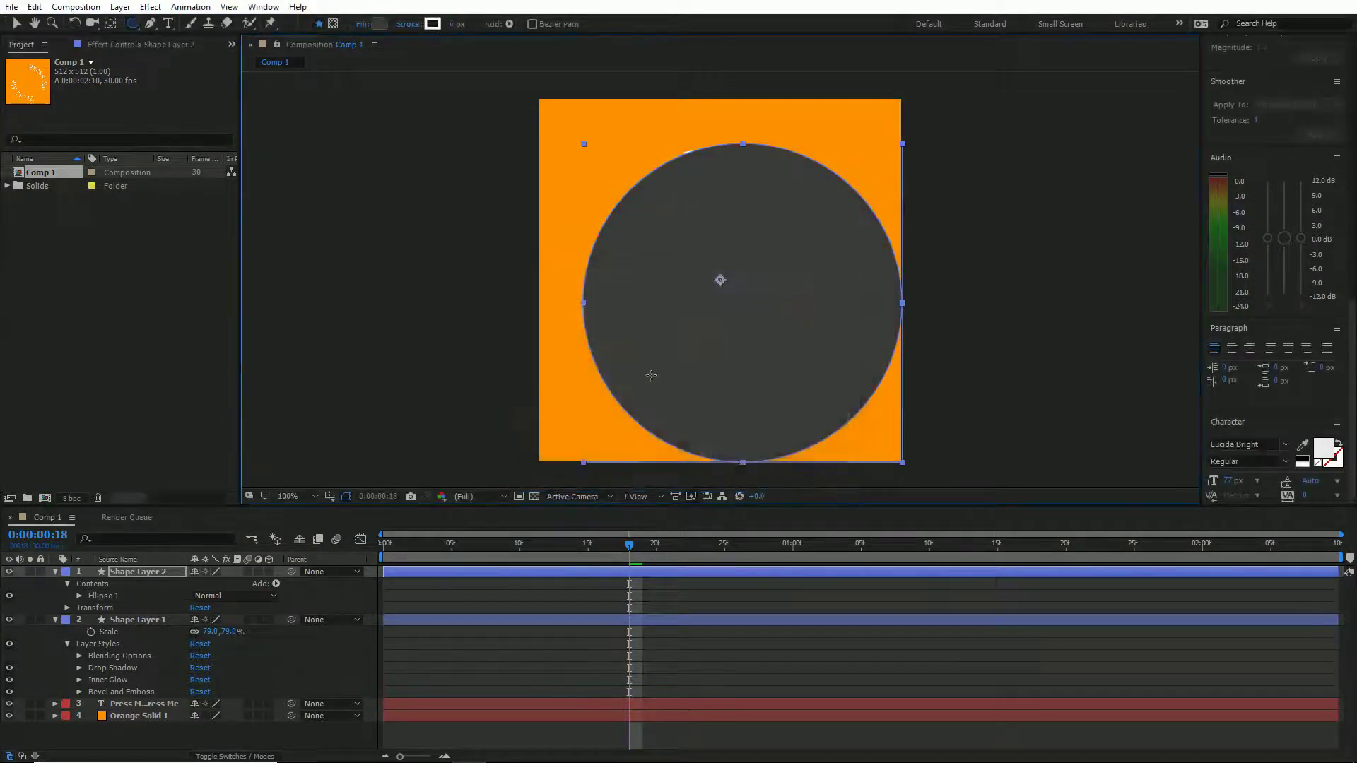
key("v")
left_click_drag(732, 330, 727, 315)
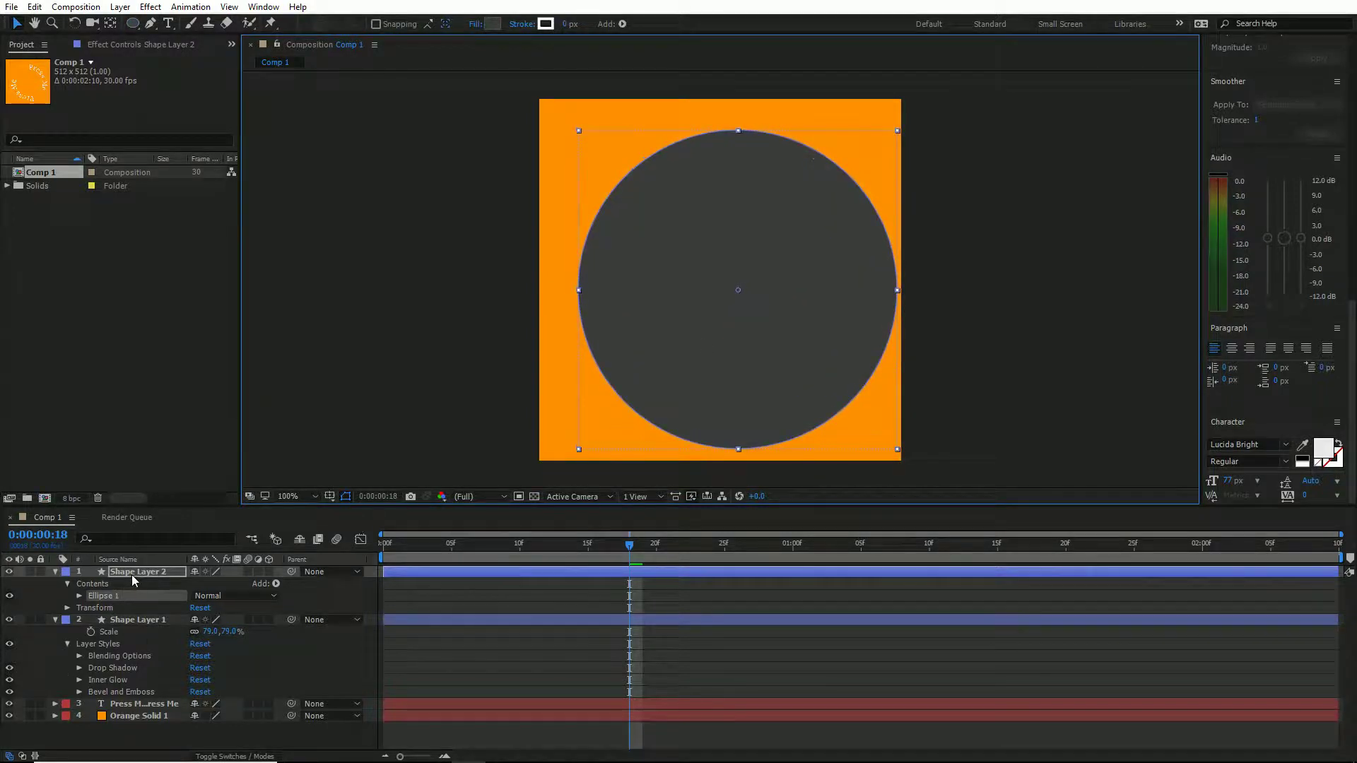
Place the dark circle's layer beneath the text and above Orange Solid 1, and align the circle around the ring of text.
left_click_drag(135, 581, 159, 725)
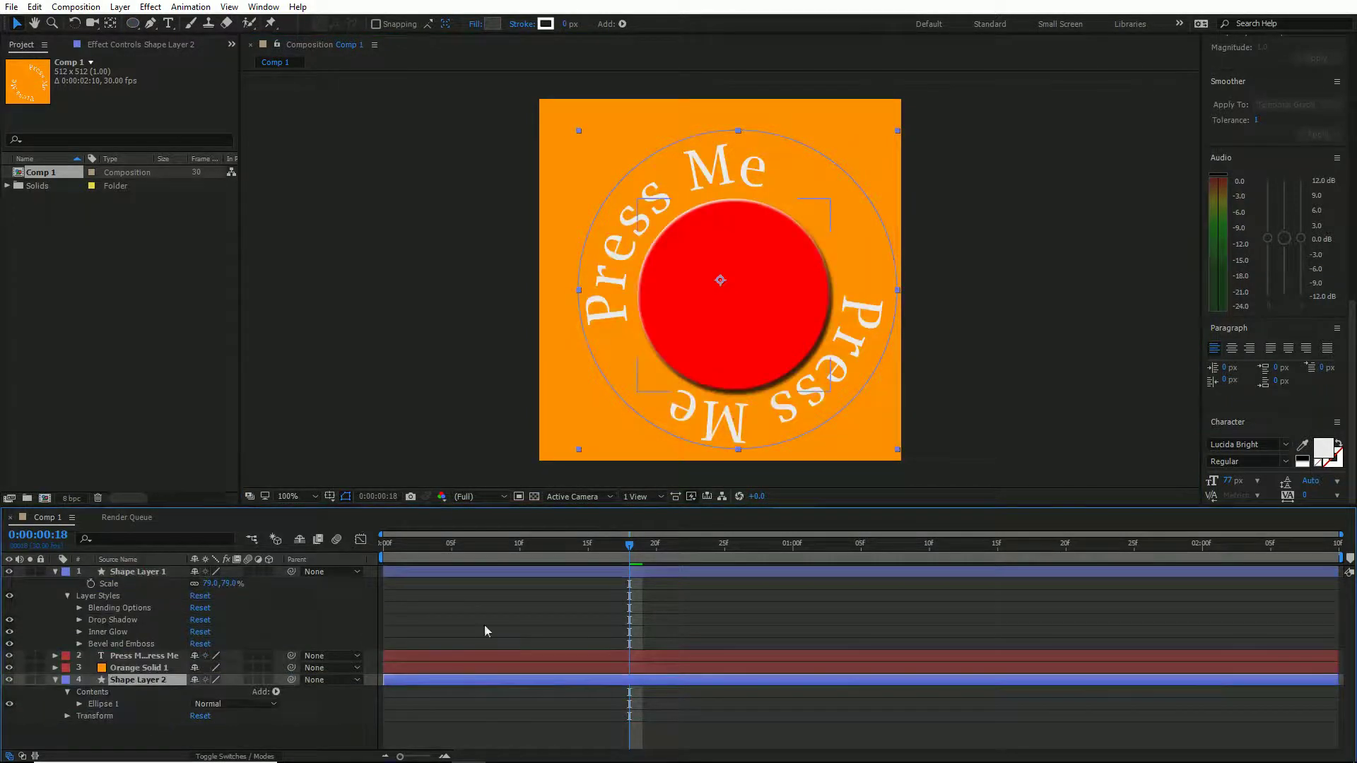
left_click_drag(138, 668, 142, 729)
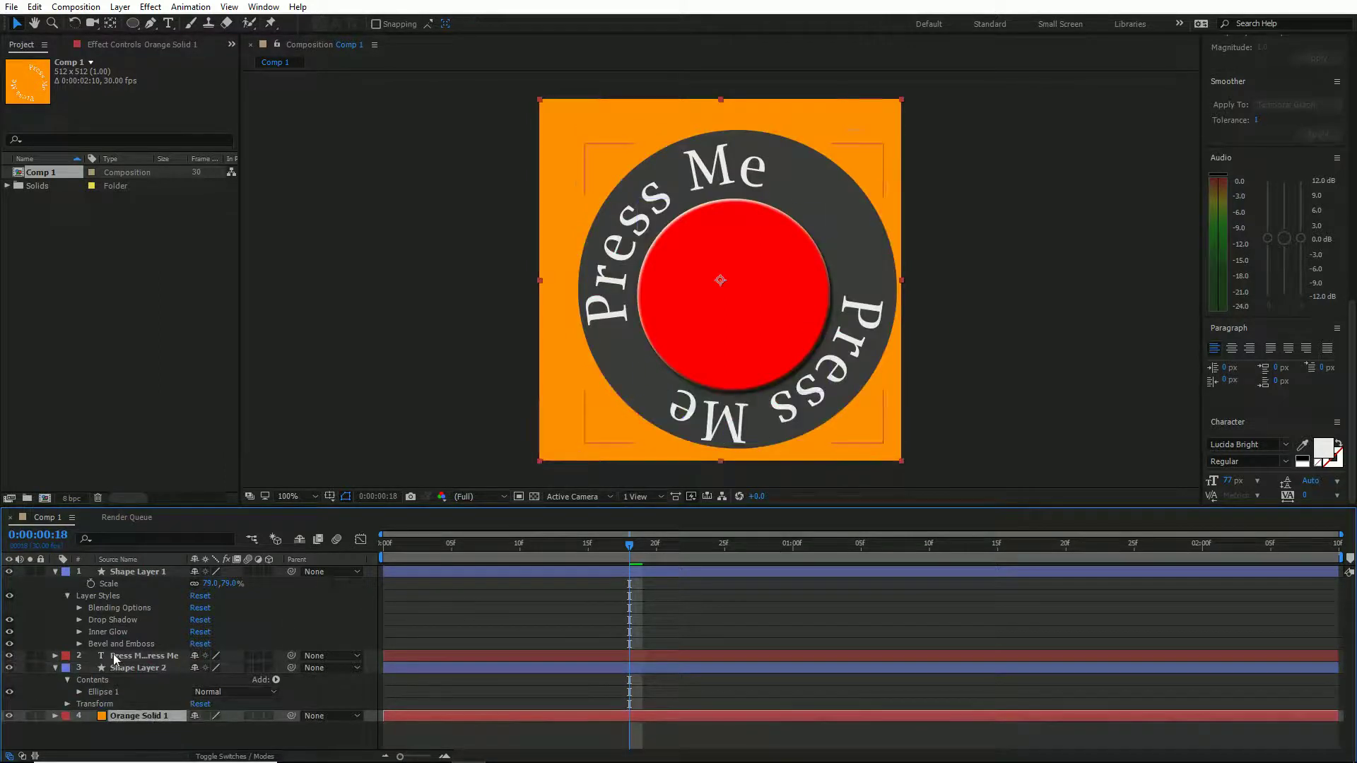
left_click(134, 668)
left_click_drag(845, 223, 841, 232)
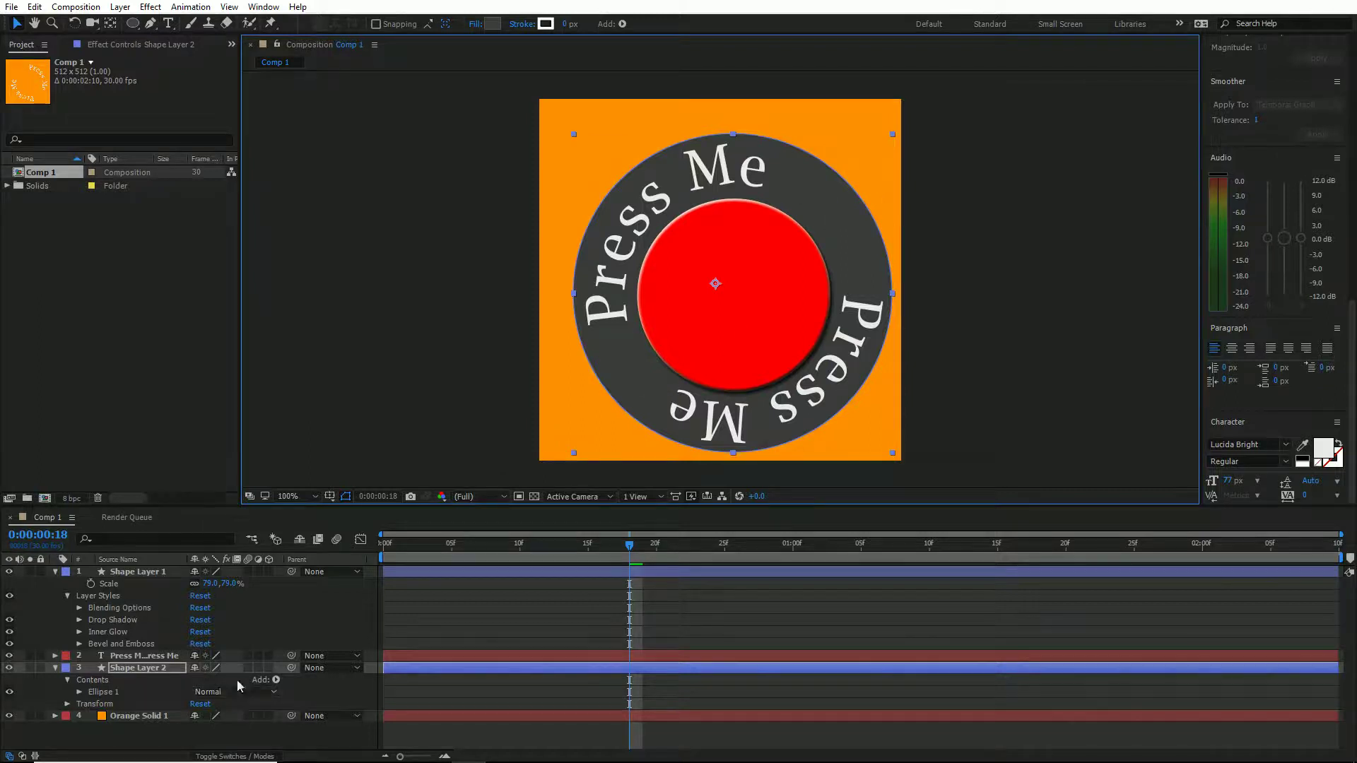
Set the red circle's Drop Shadow distance to 14 and raise the shadow's opacity slightly.
left_click(137, 573)
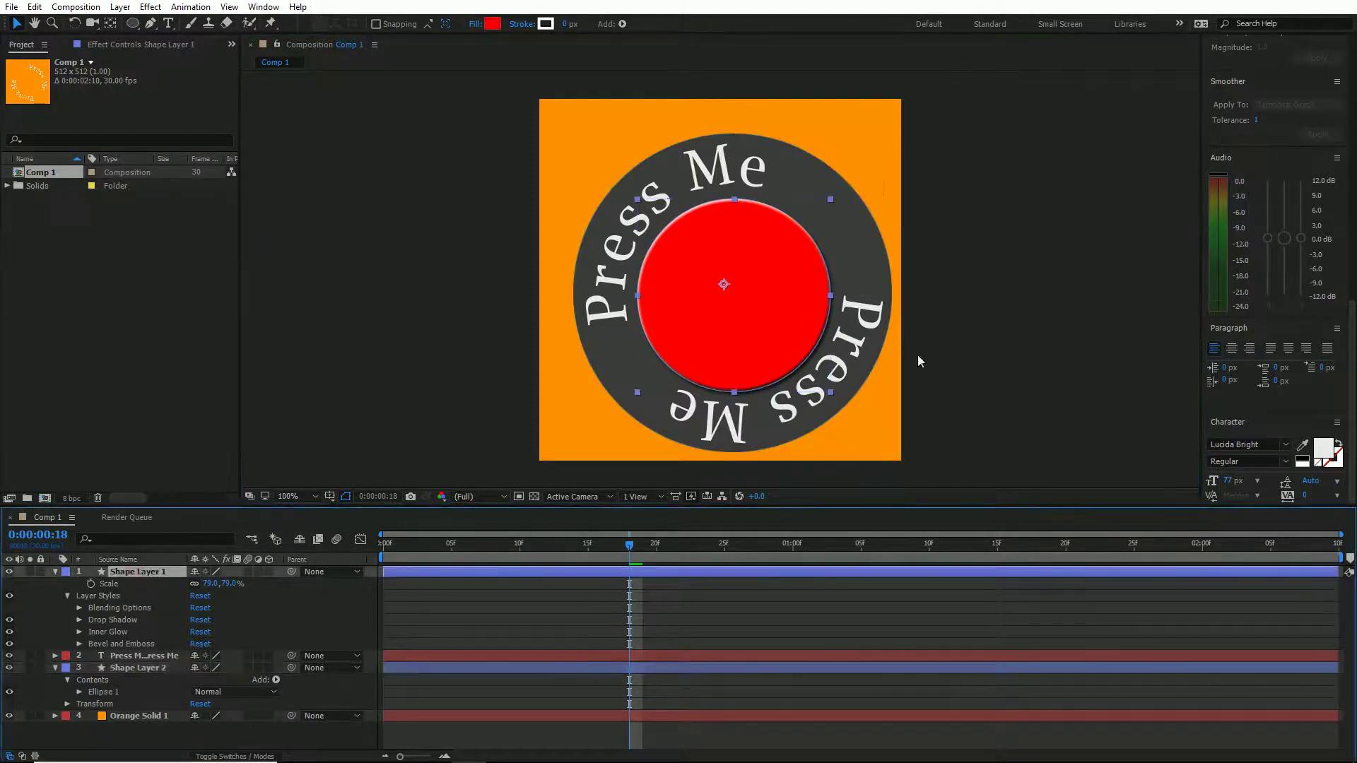
left_click(79, 620)
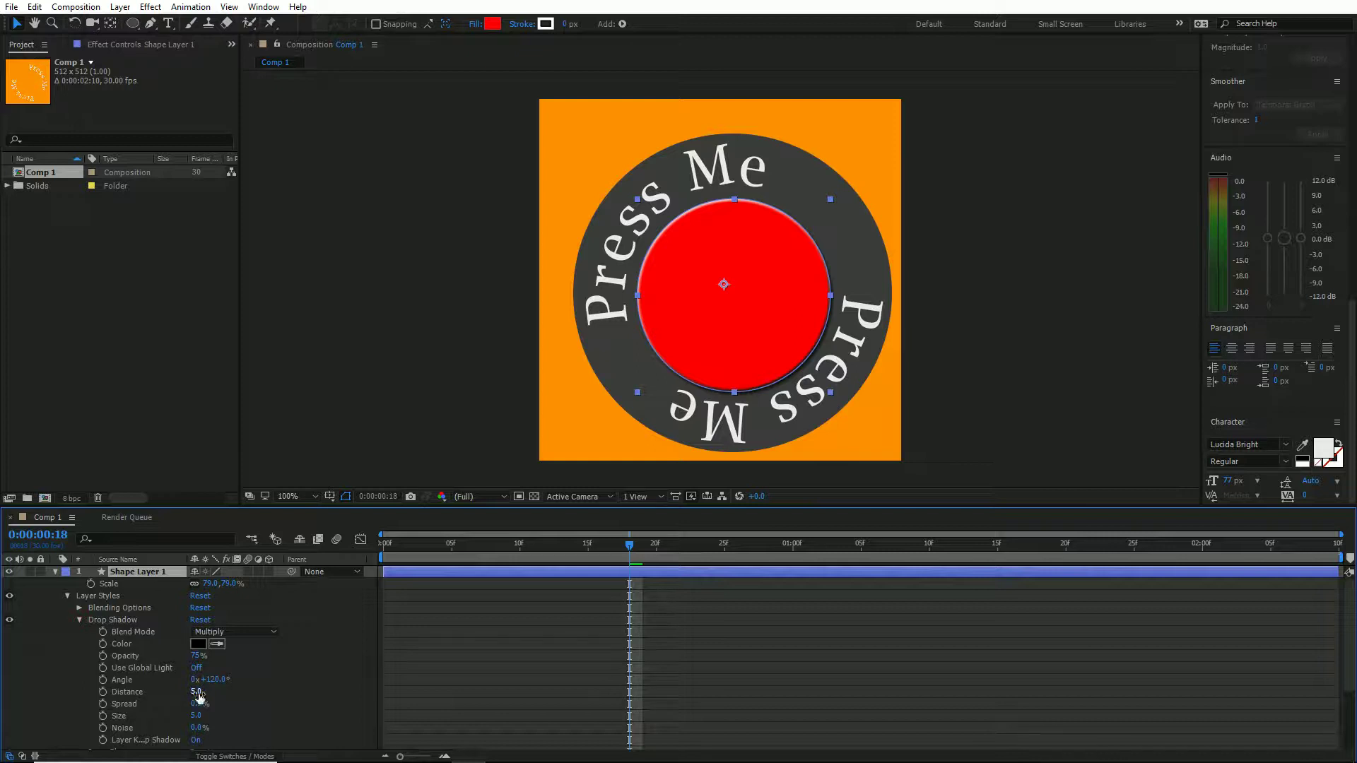
left_click_drag(197, 692, 188, 656)
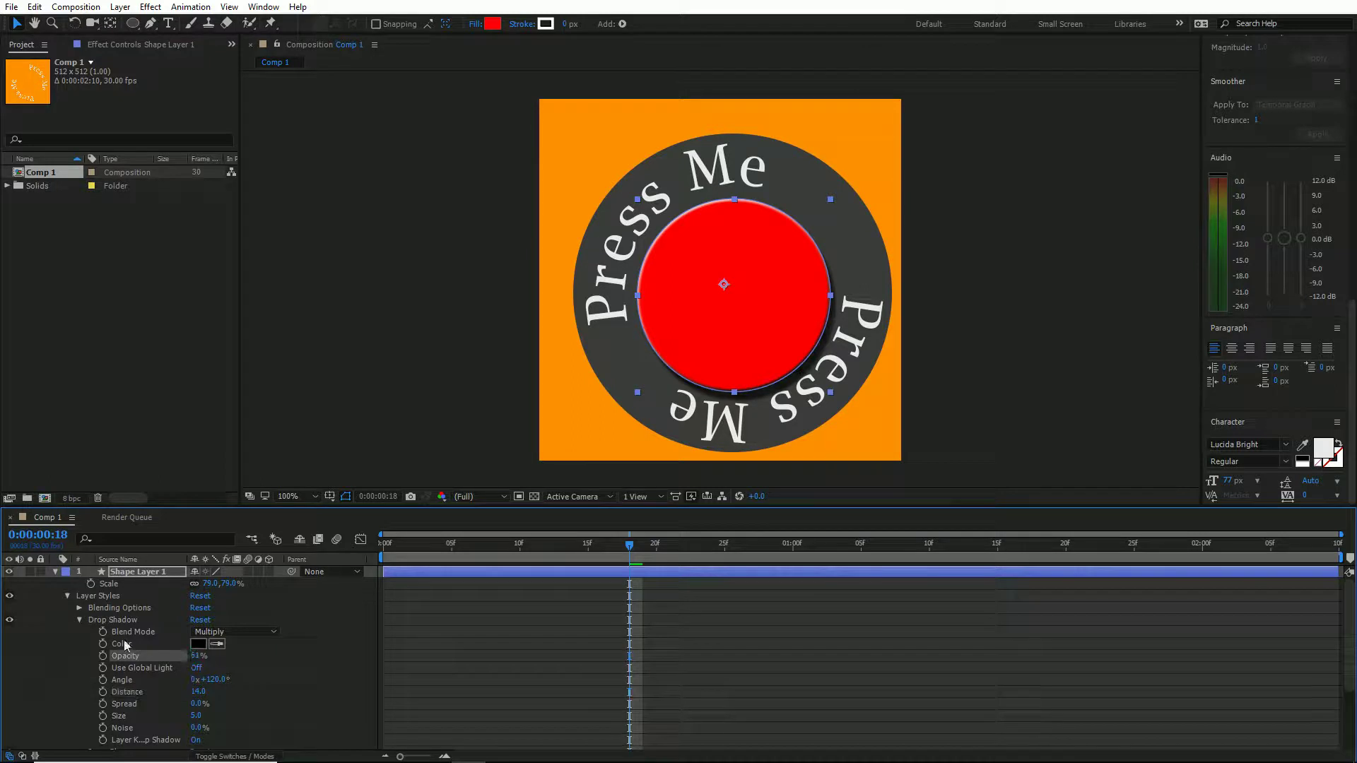
left_click(81, 619)
Raise the opacity of the red circle's Inner Glow slightly.
left_click(80, 632)
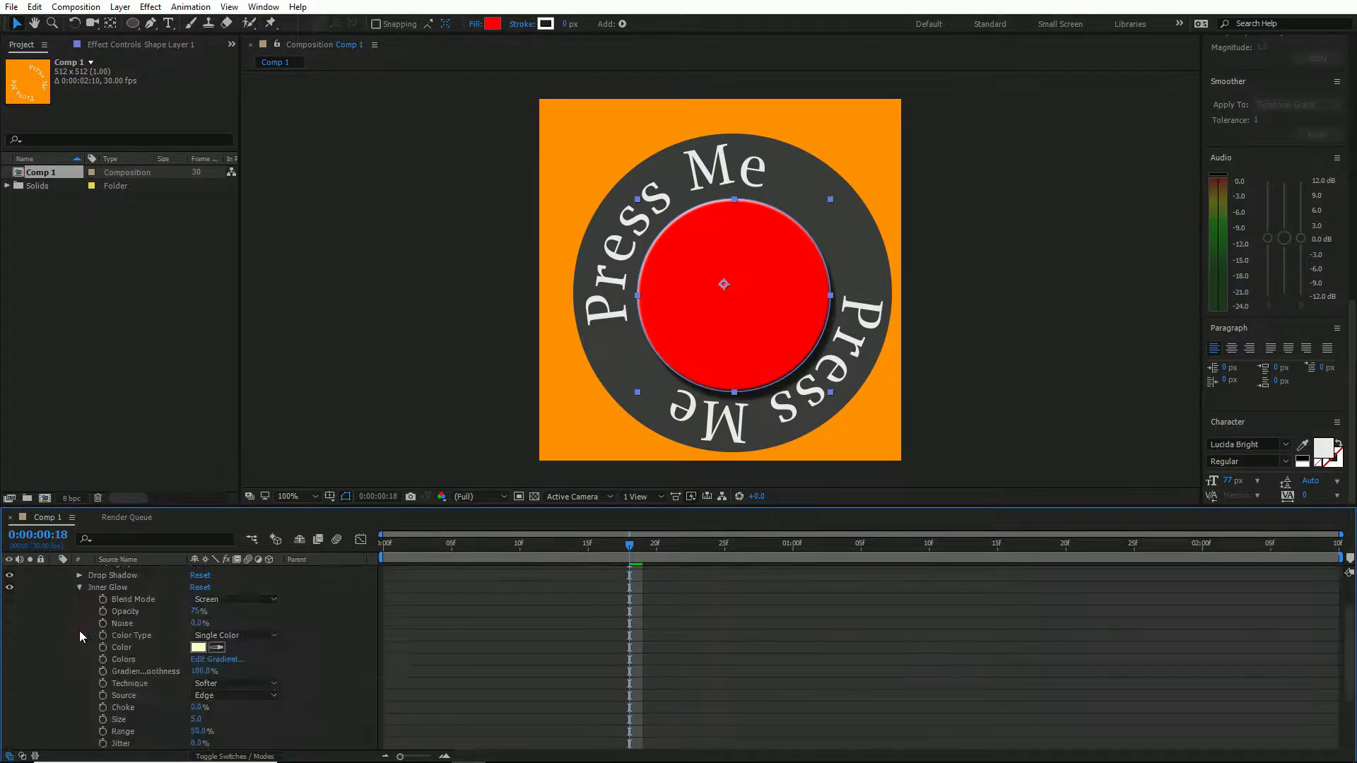
left_click(200, 612)
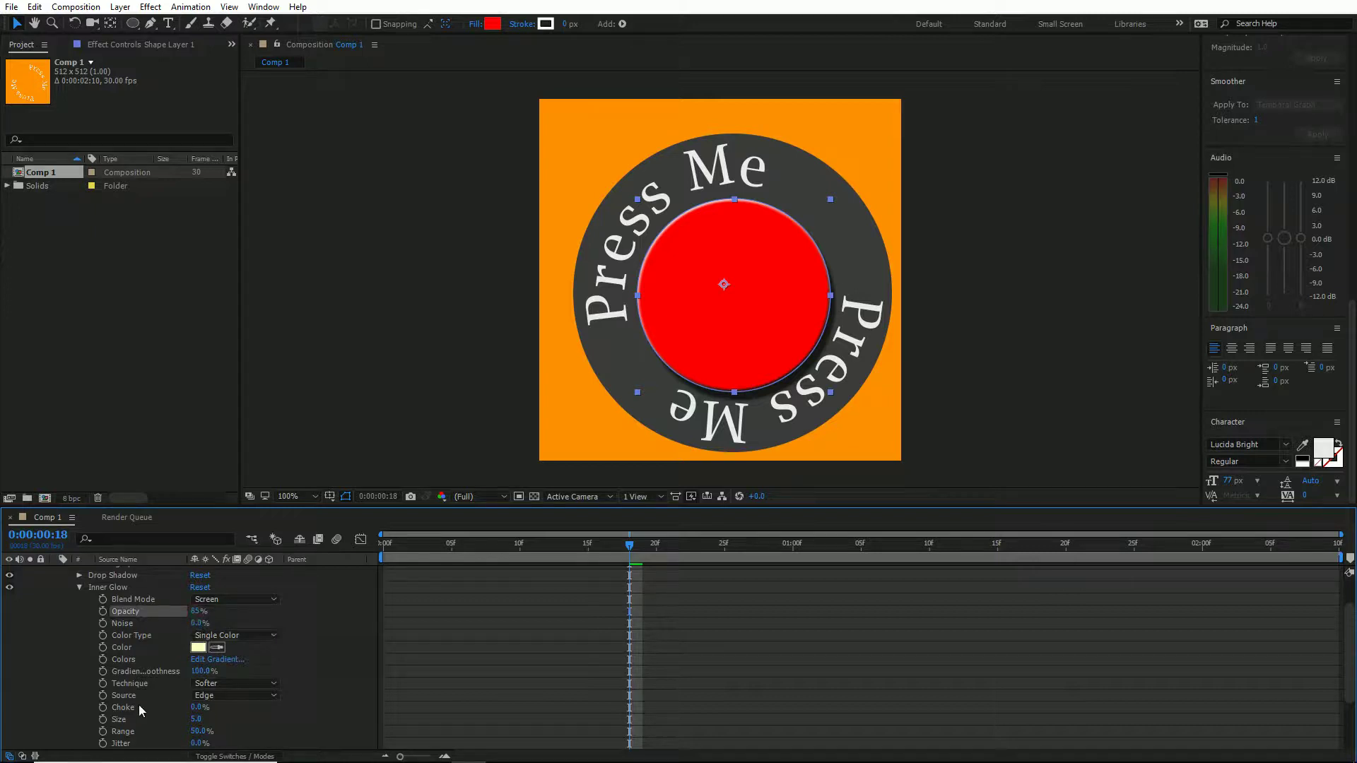
left_click(78, 588)
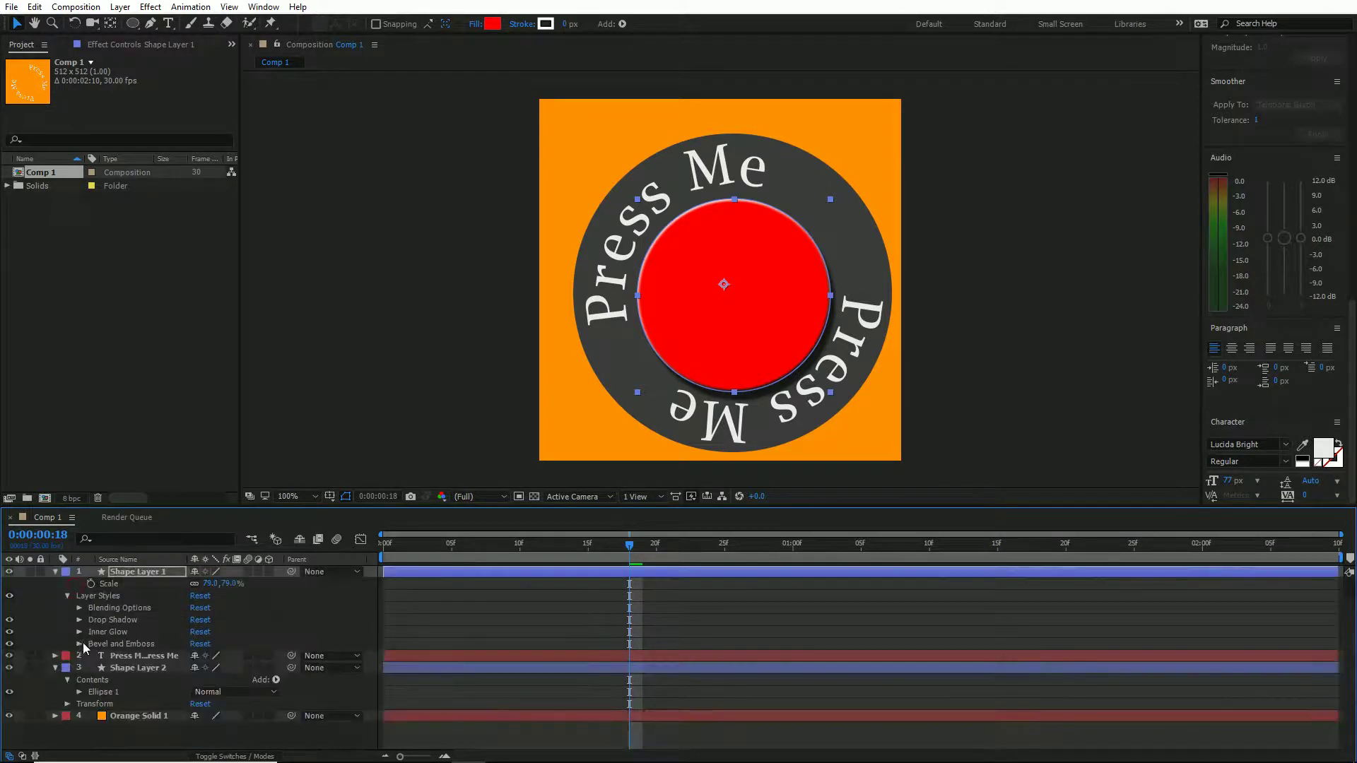
Set the red circle's Bevel and Emboss depth to 235% and its size to 14.
left_click(80, 644)
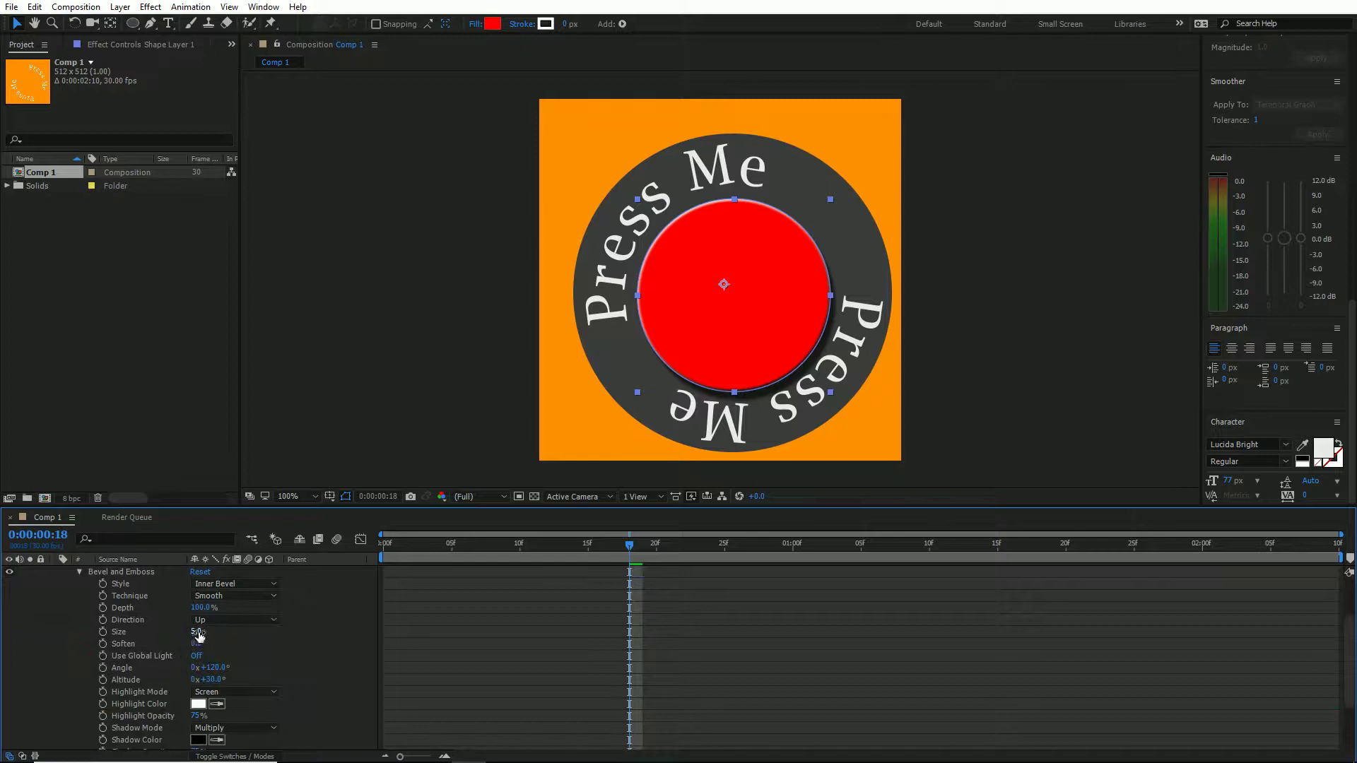
scroll(682, 231, "up", 2)
left_click_drag(612, 235, 737, 303)
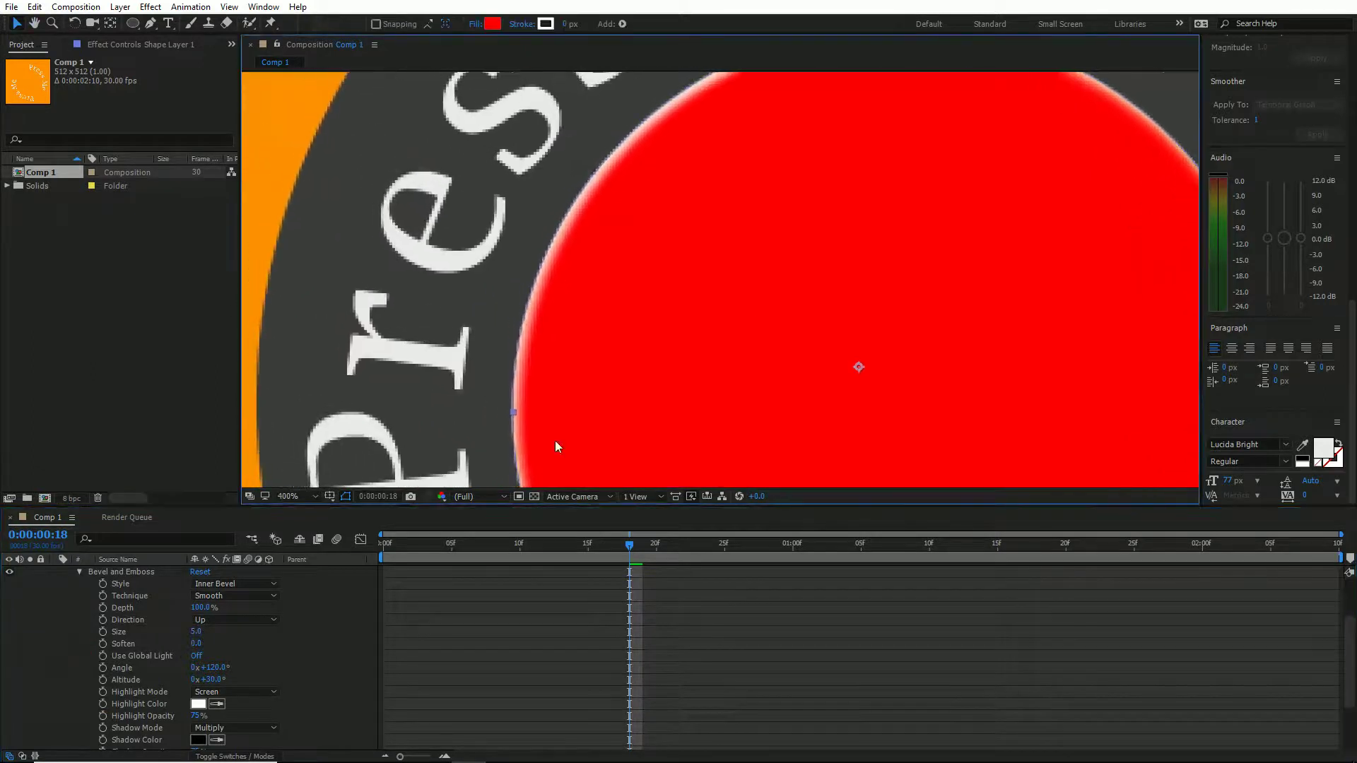
left_click_drag(196, 631, 207, 630)
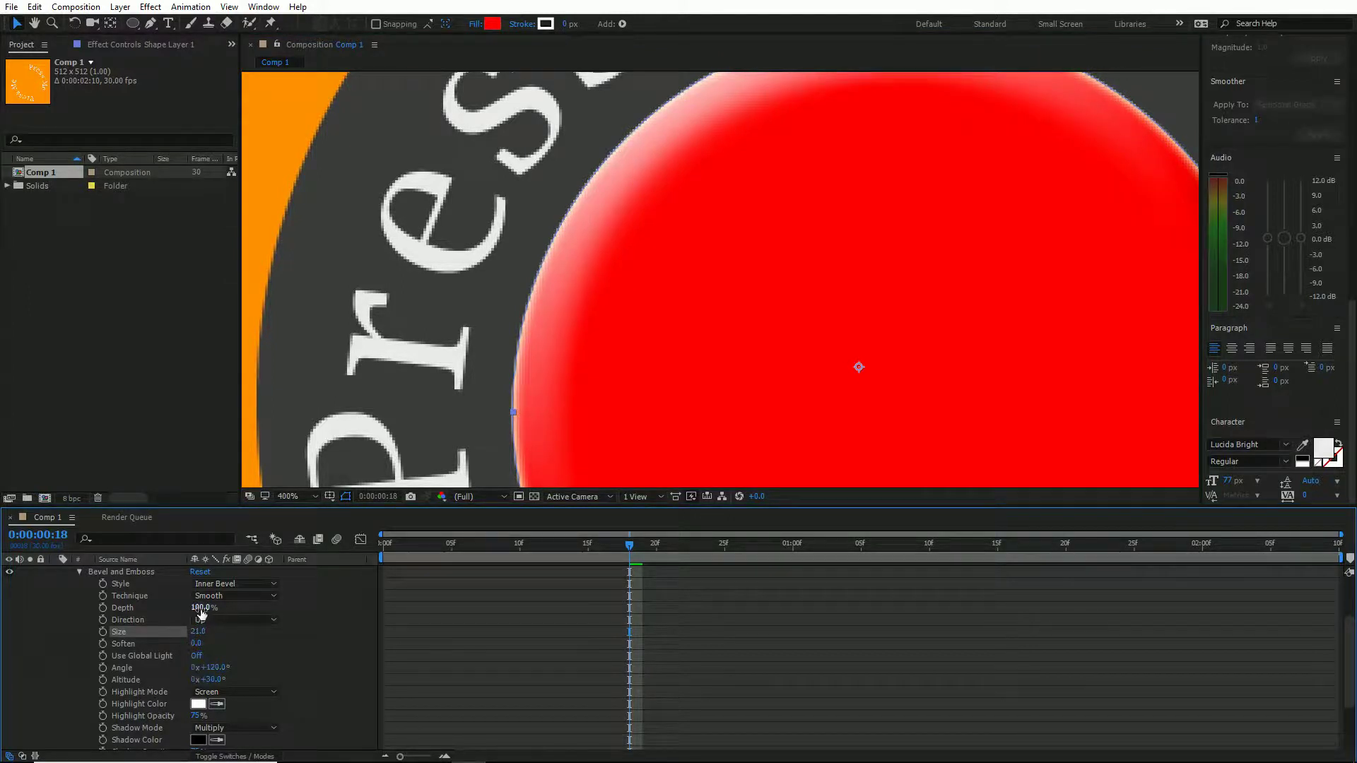
left_click_drag(200, 609, 316, 607)
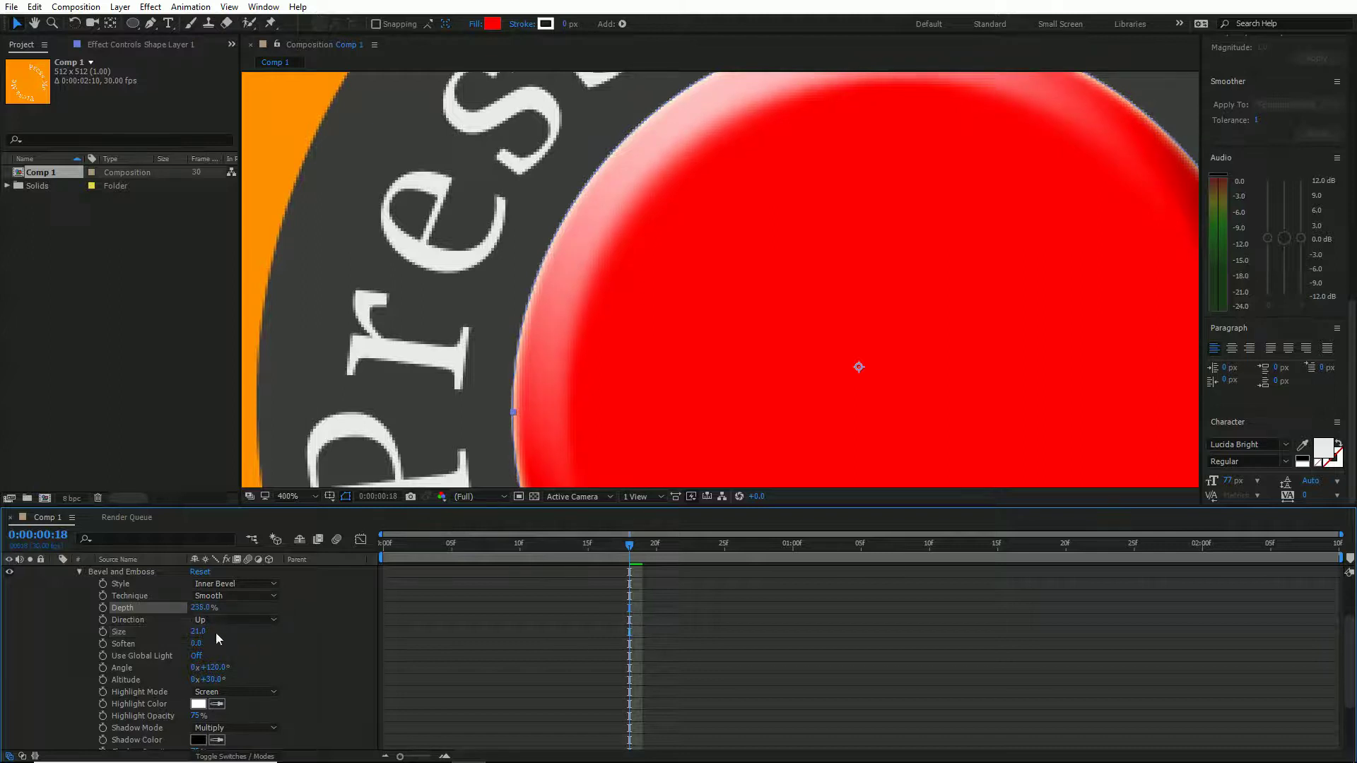
left_click_drag(197, 640, 186, 634)
scroll(636, 410, "down", 4)
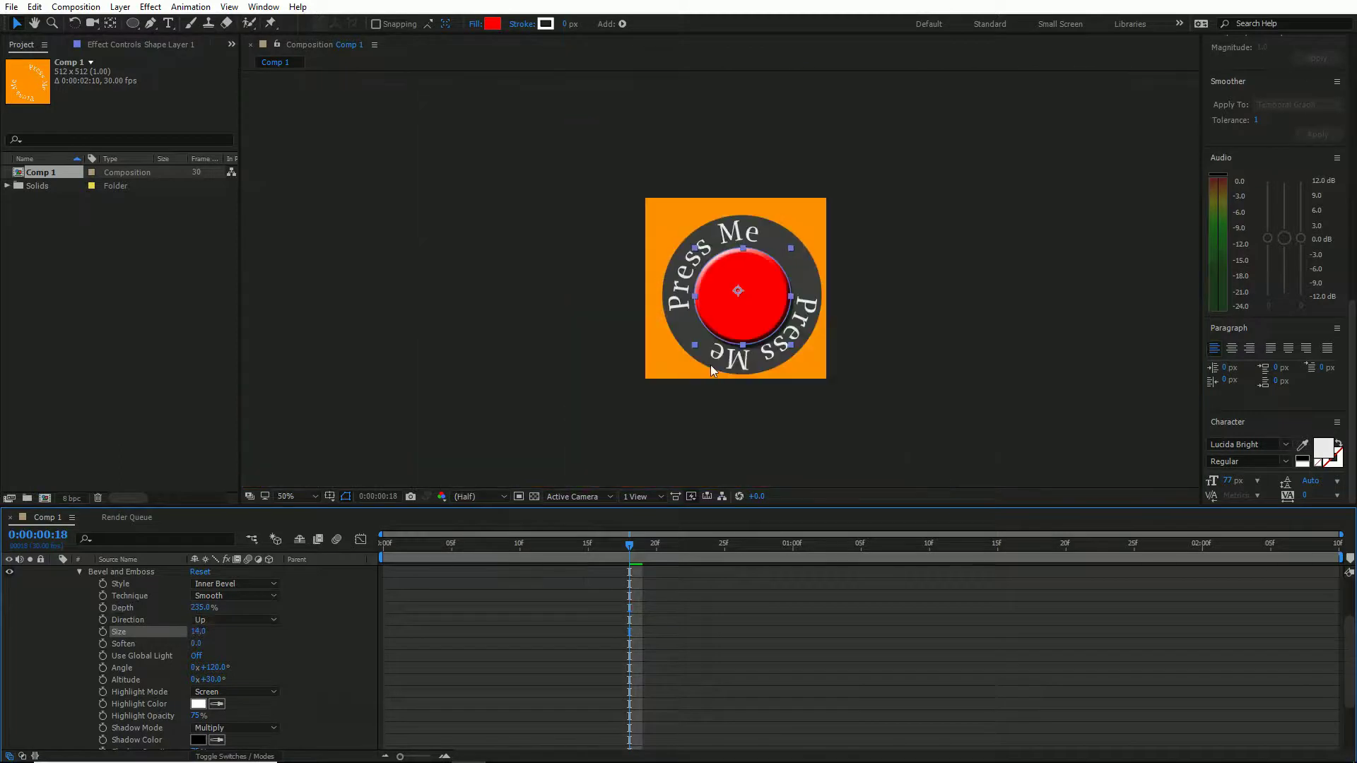
left_click(716, 366)
scroll(701, 346, "up", 2)
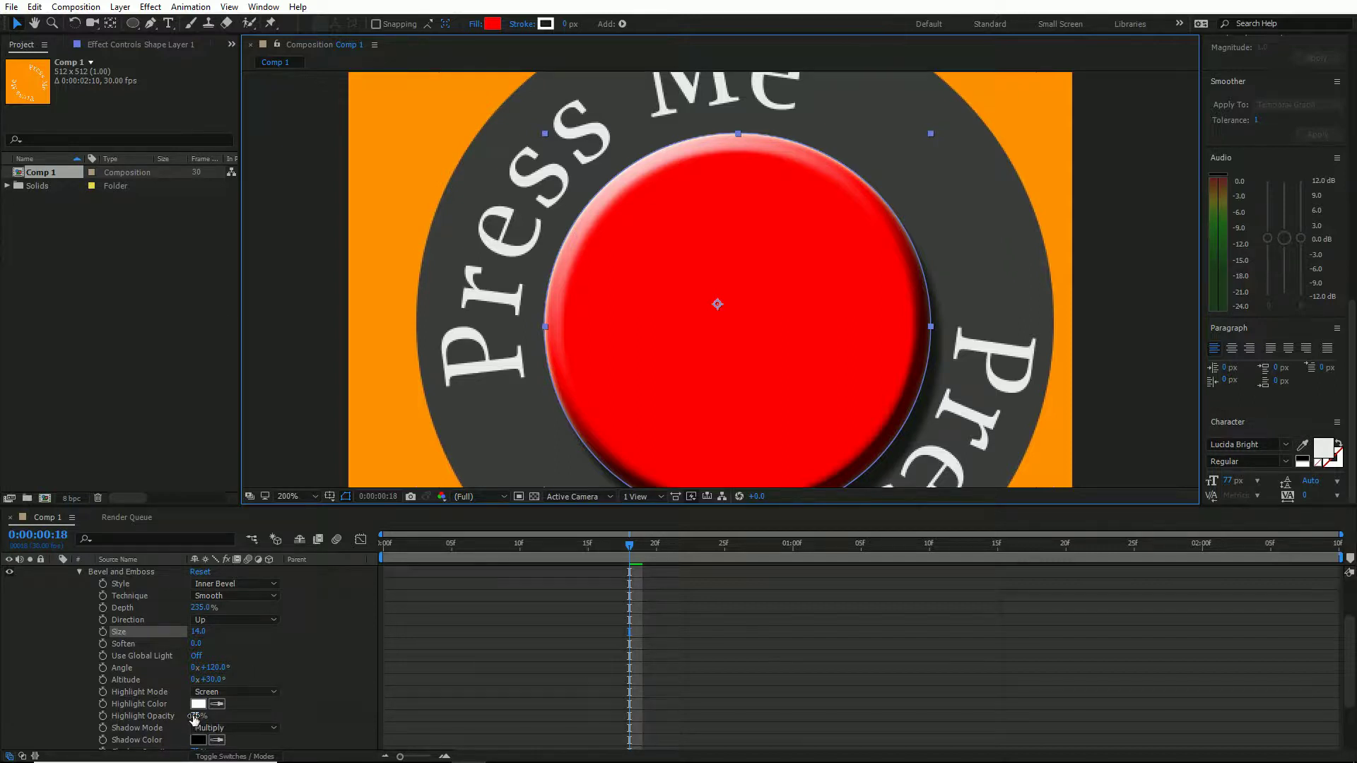
Lower the bevel's highlight opacity to 54% and its shadow opacity to 52%.
left_click_drag(195, 719, 173, 716)
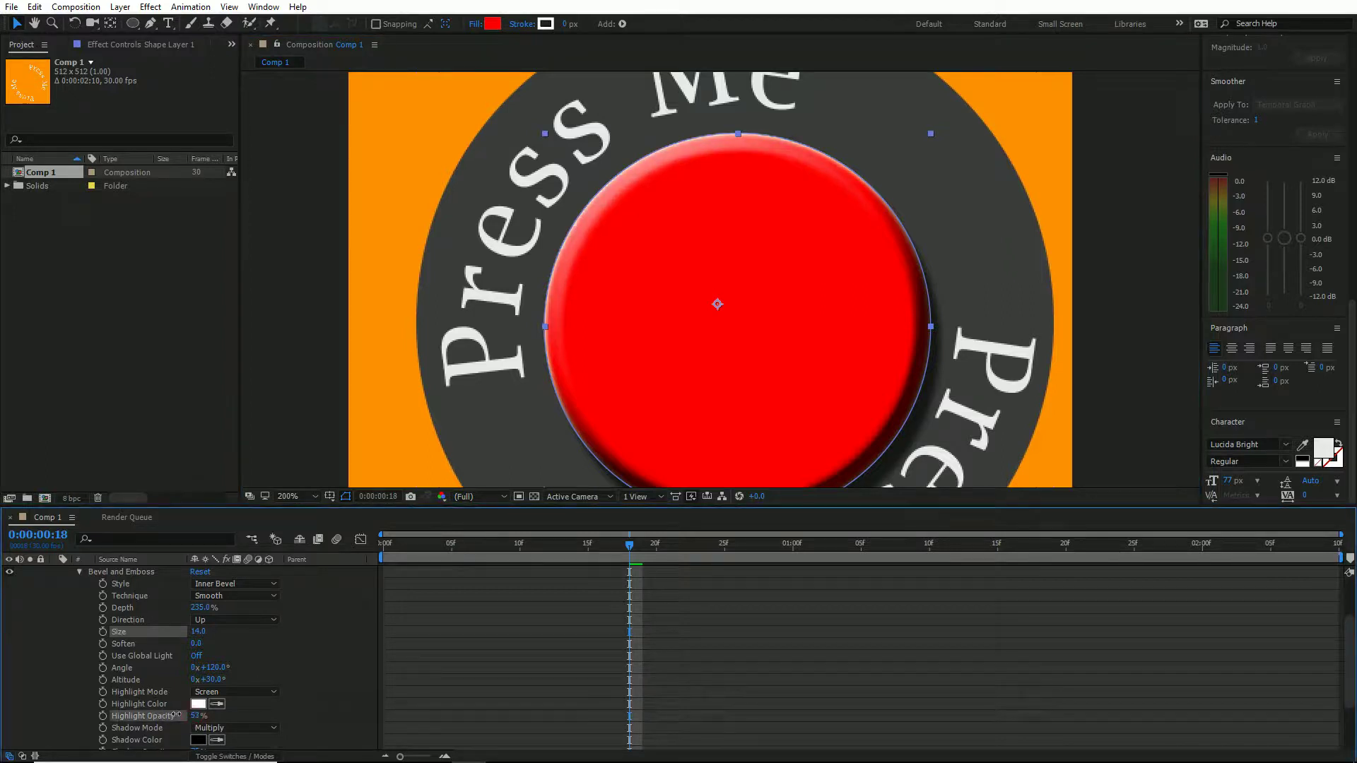
scroll(181, 699, "down", 2)
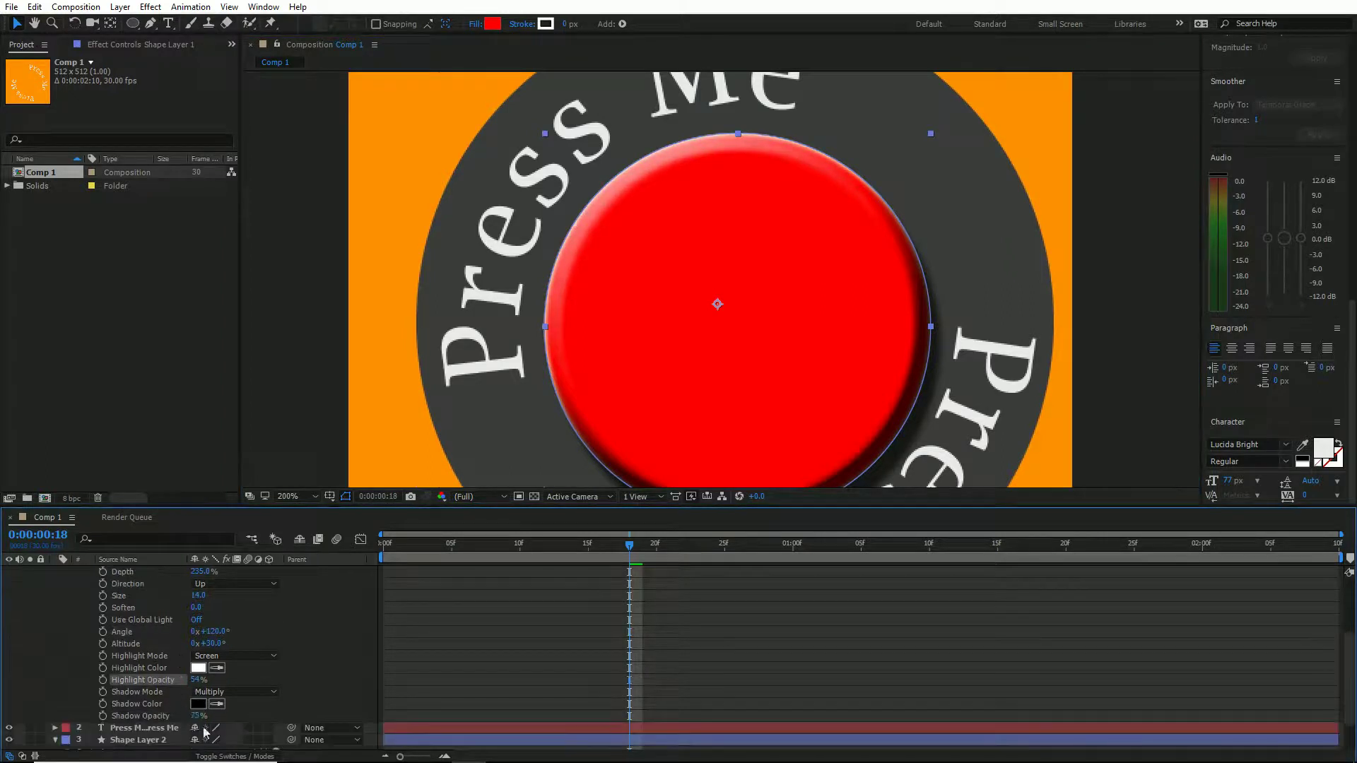
left_click_drag(196, 716, 181, 713)
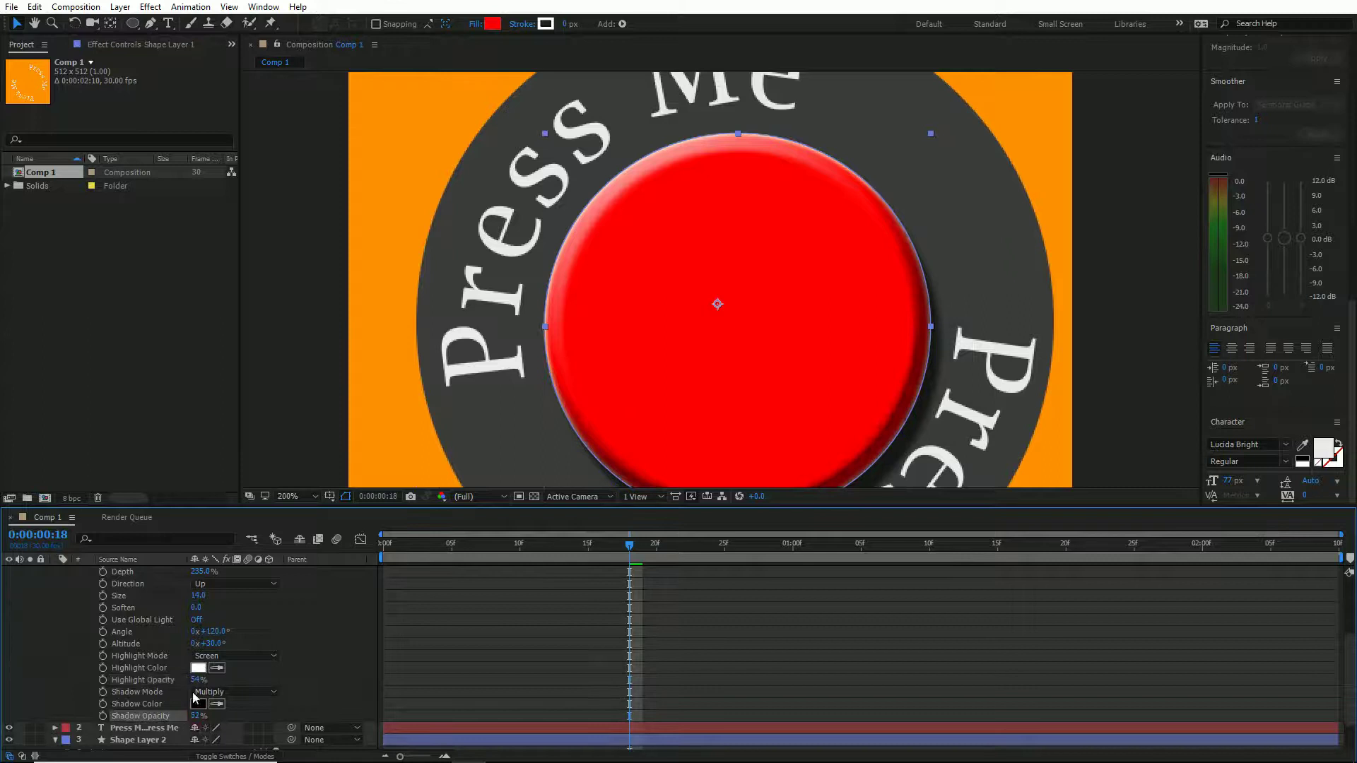
Preview the rotating text around the finished button with the whole composition in view.
key("comma")
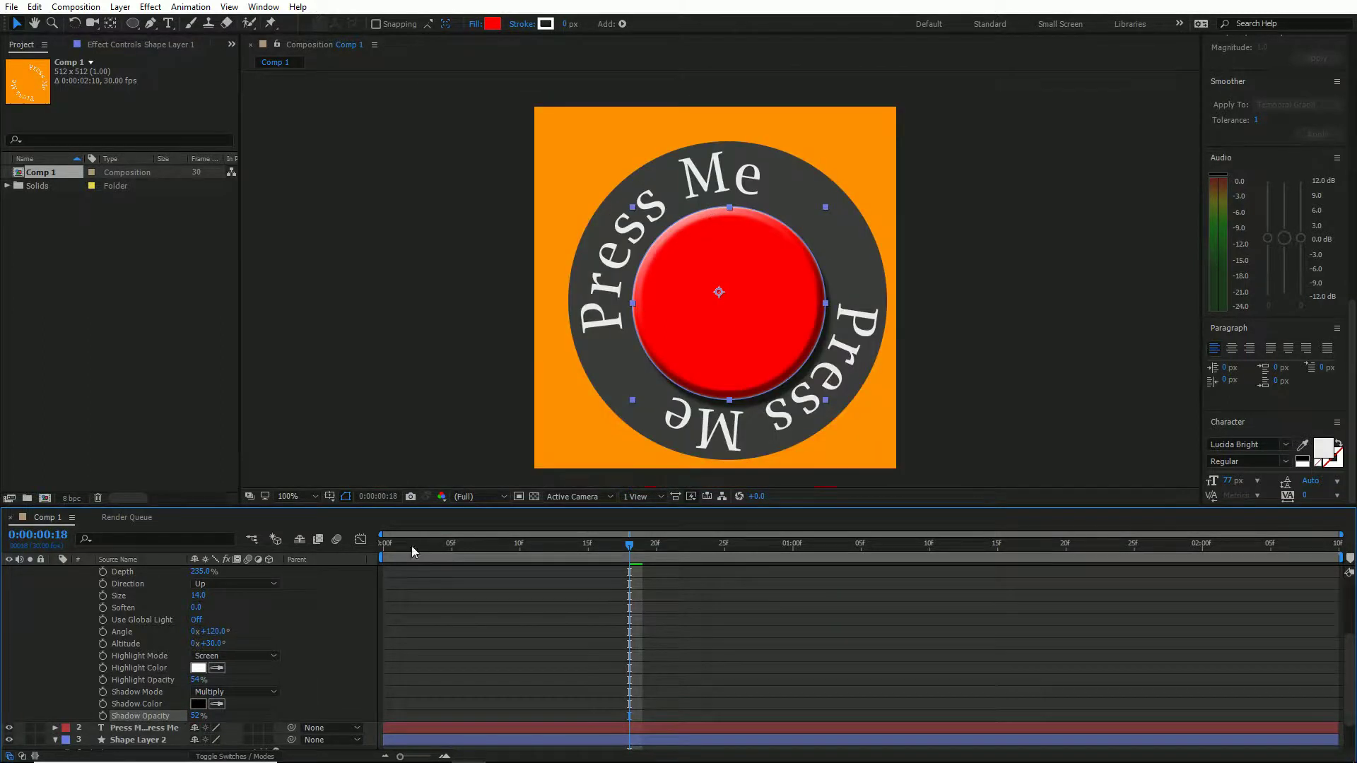
key("space")
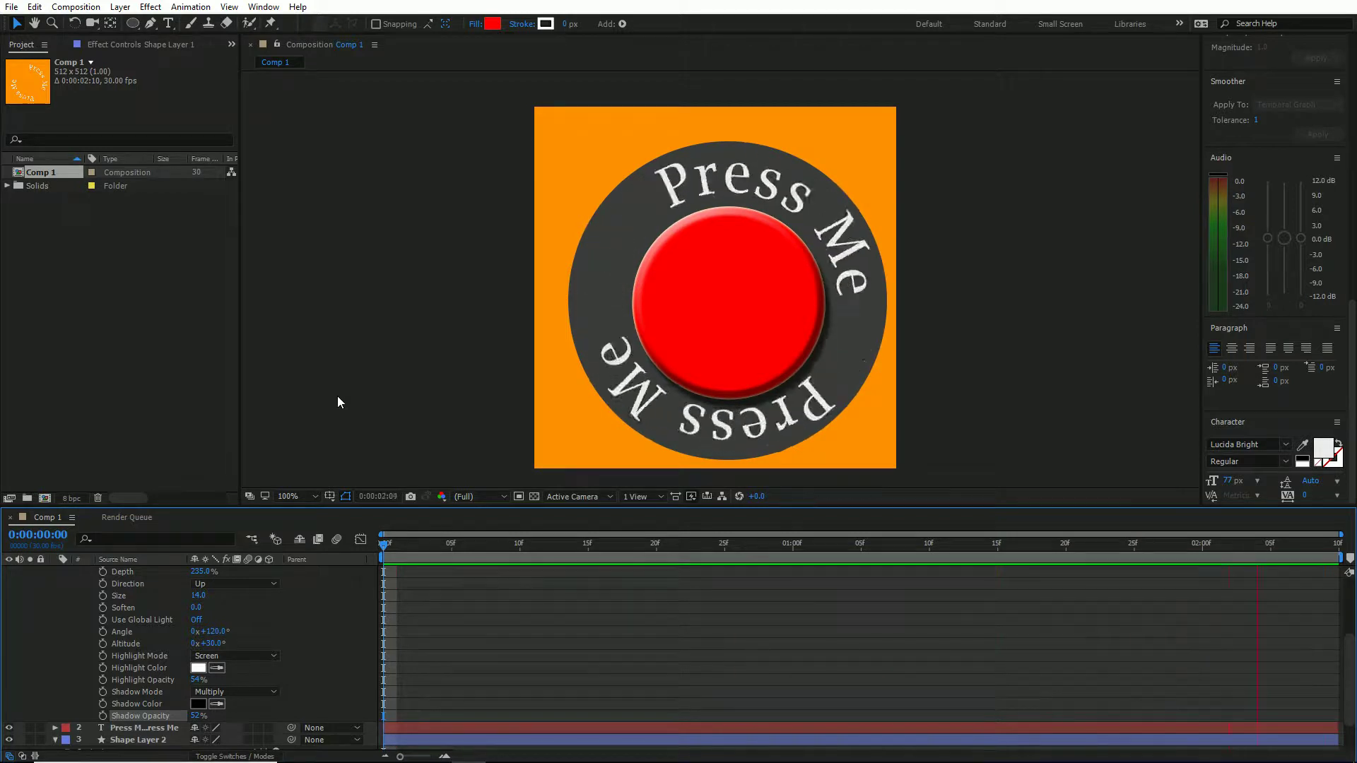
key("space")
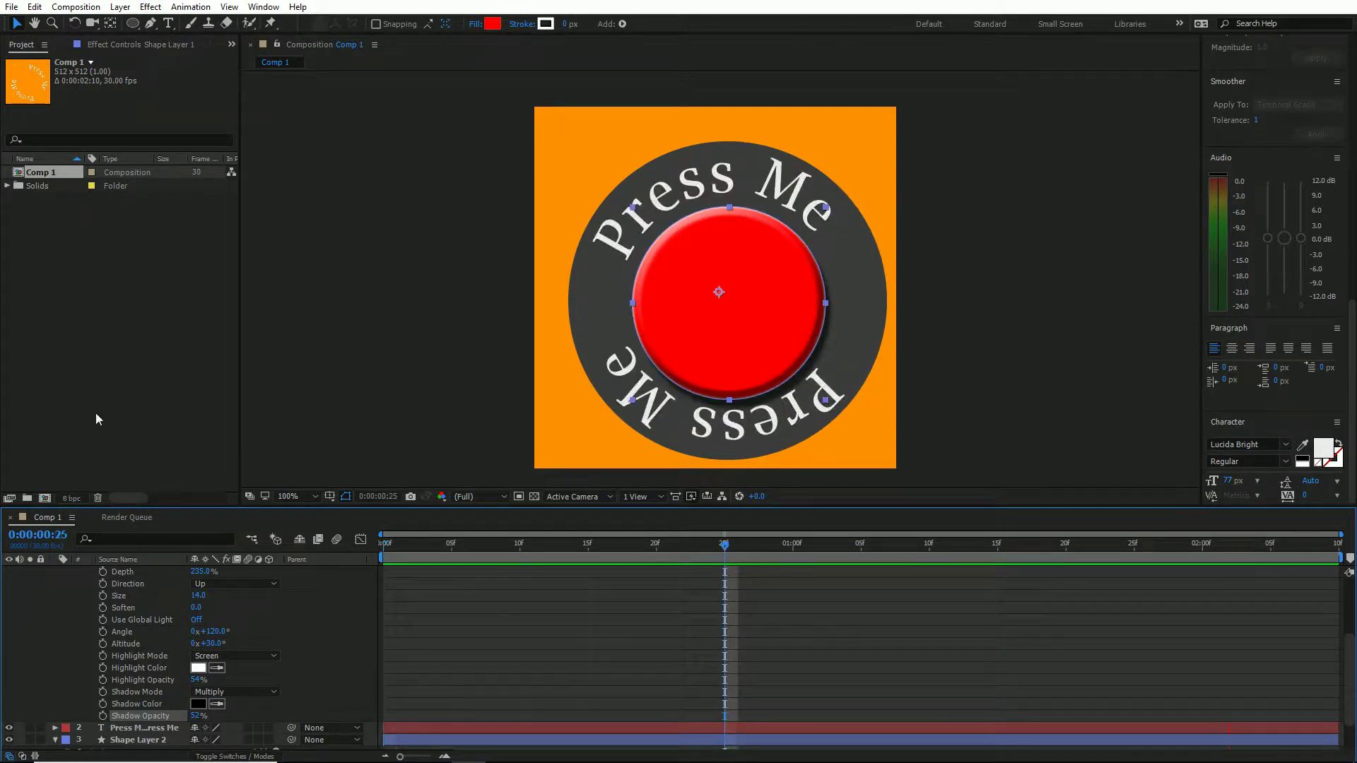
Select both circle layers and the text layer and move them together slightly up and left.
scroll(108, 601, "up", 3)
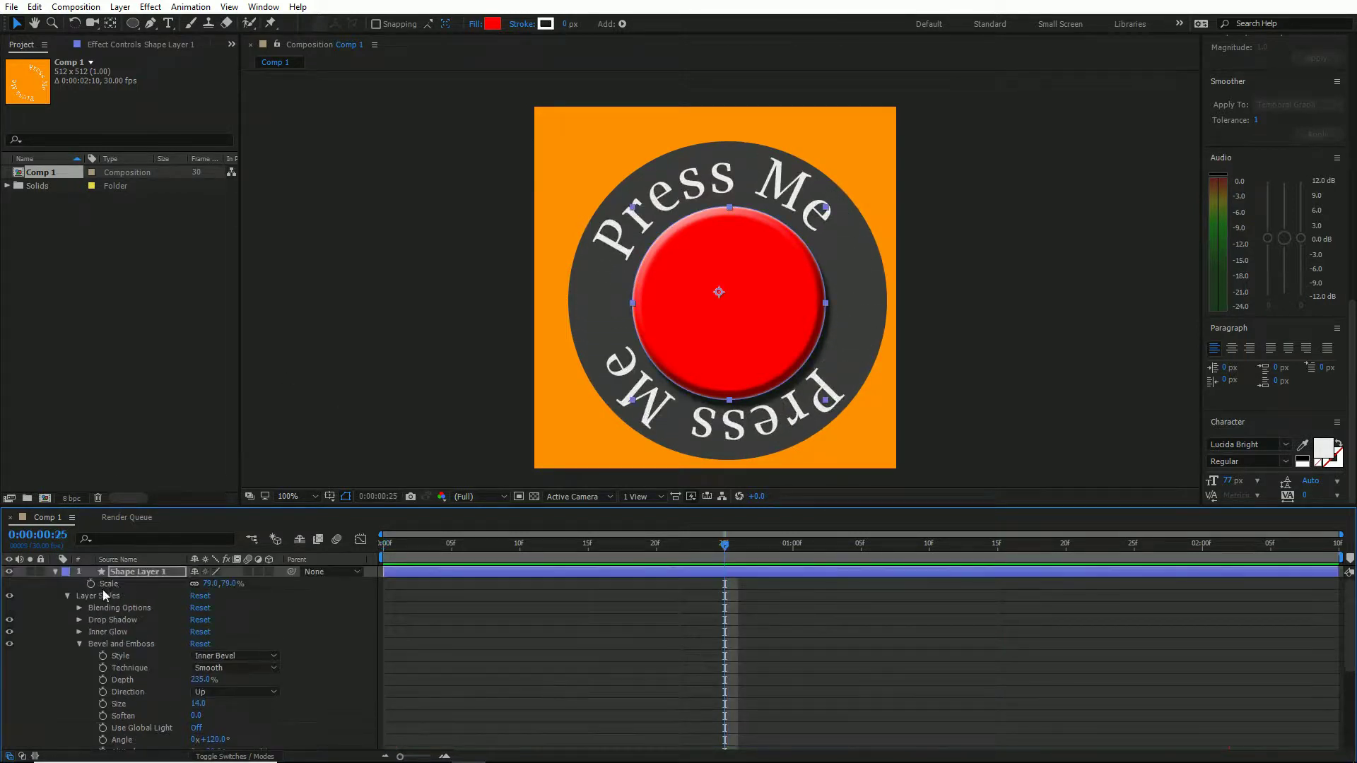
left_click(55, 572)
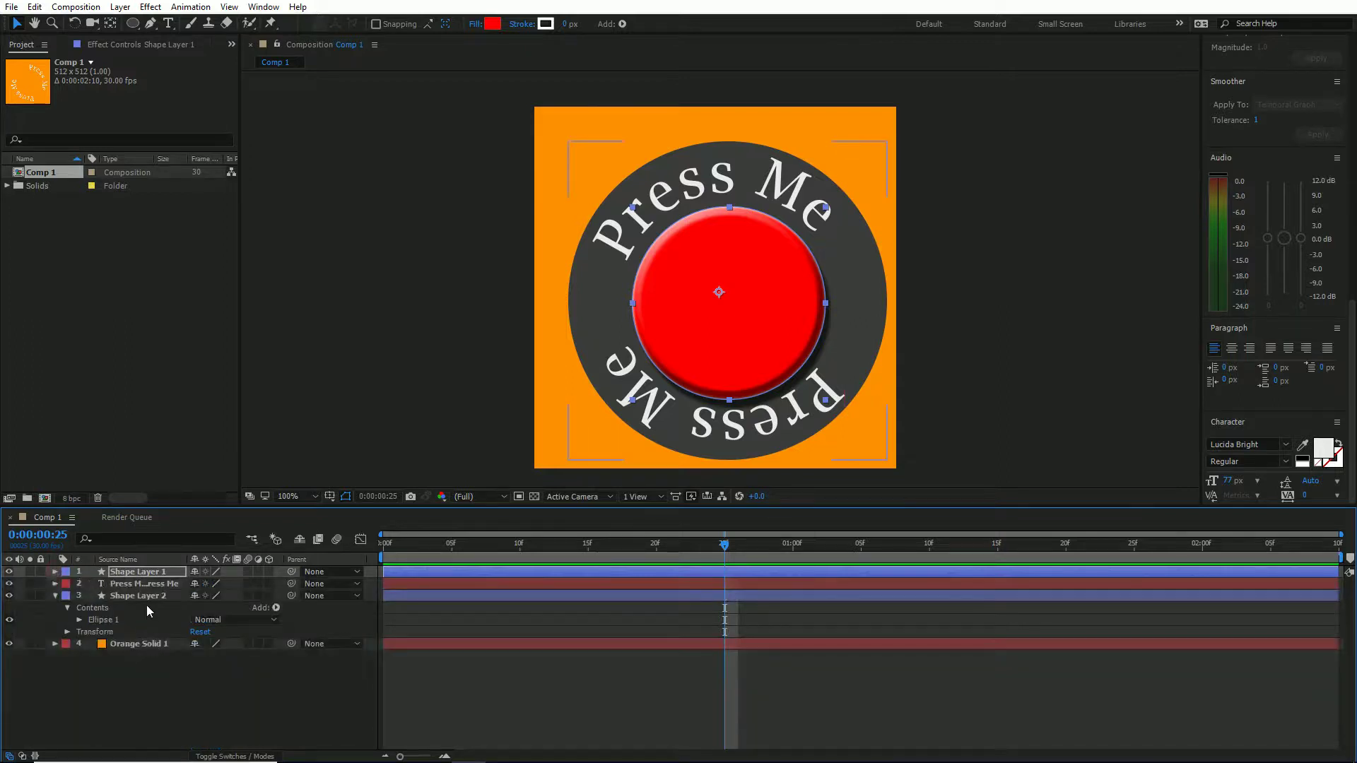
left_click(146, 595, "shift")
left_click_drag(748, 346, 736, 337)
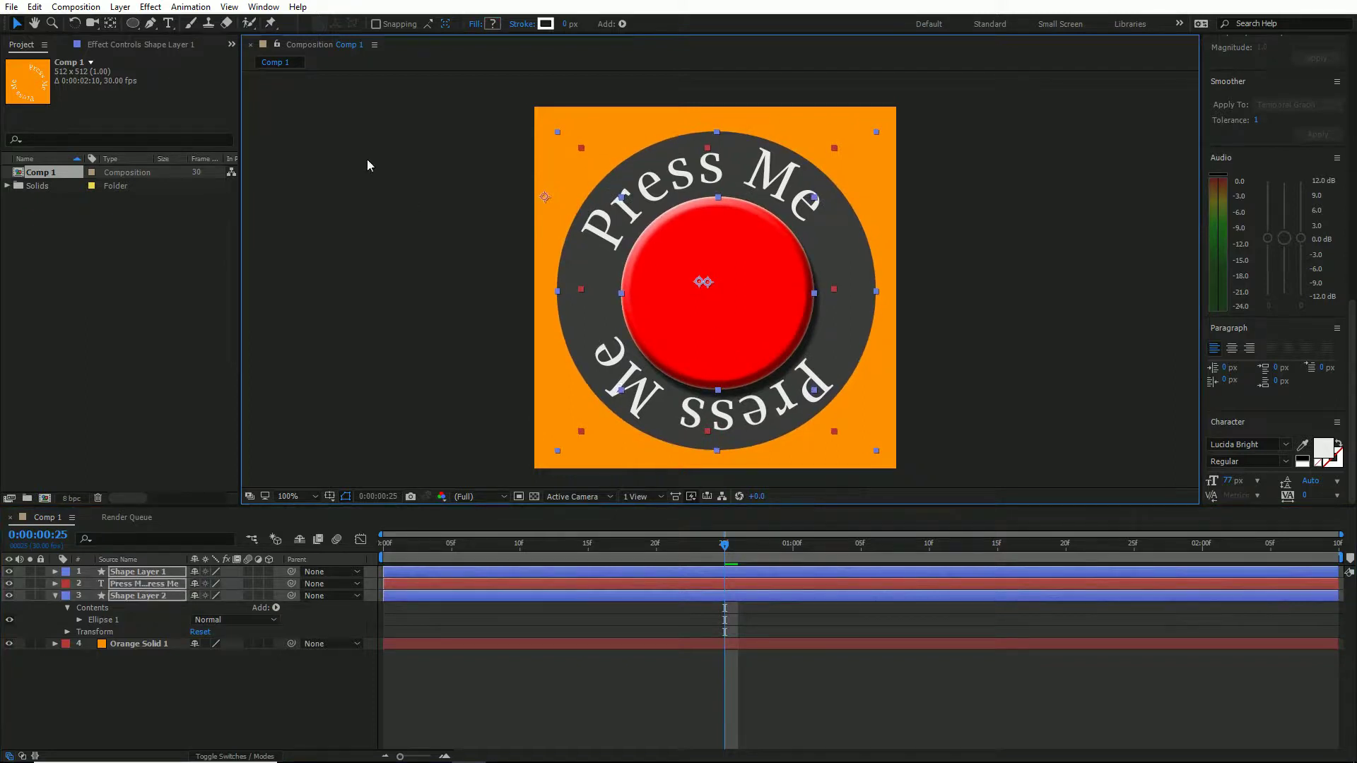
Try to centre the three selected layers in view.
left_click(131, 10)
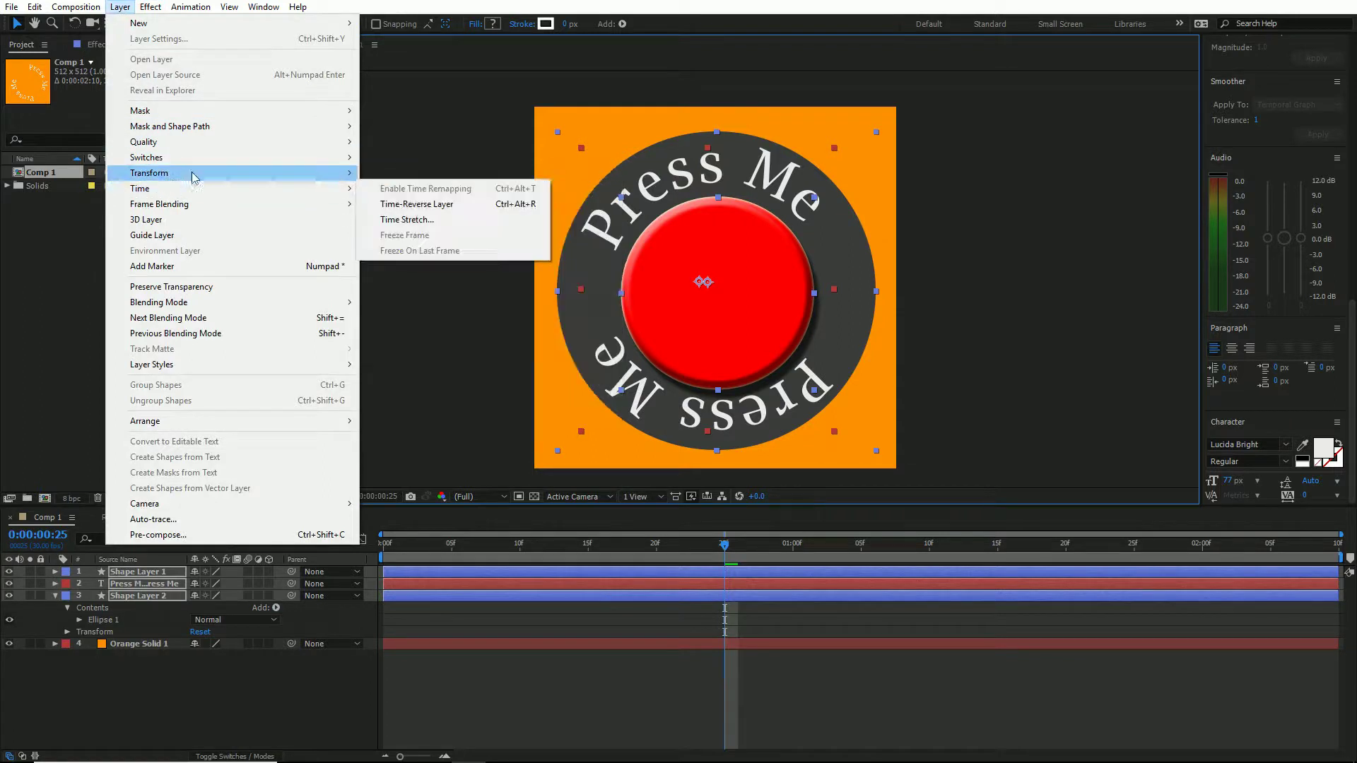
mouse_move(200, 173)
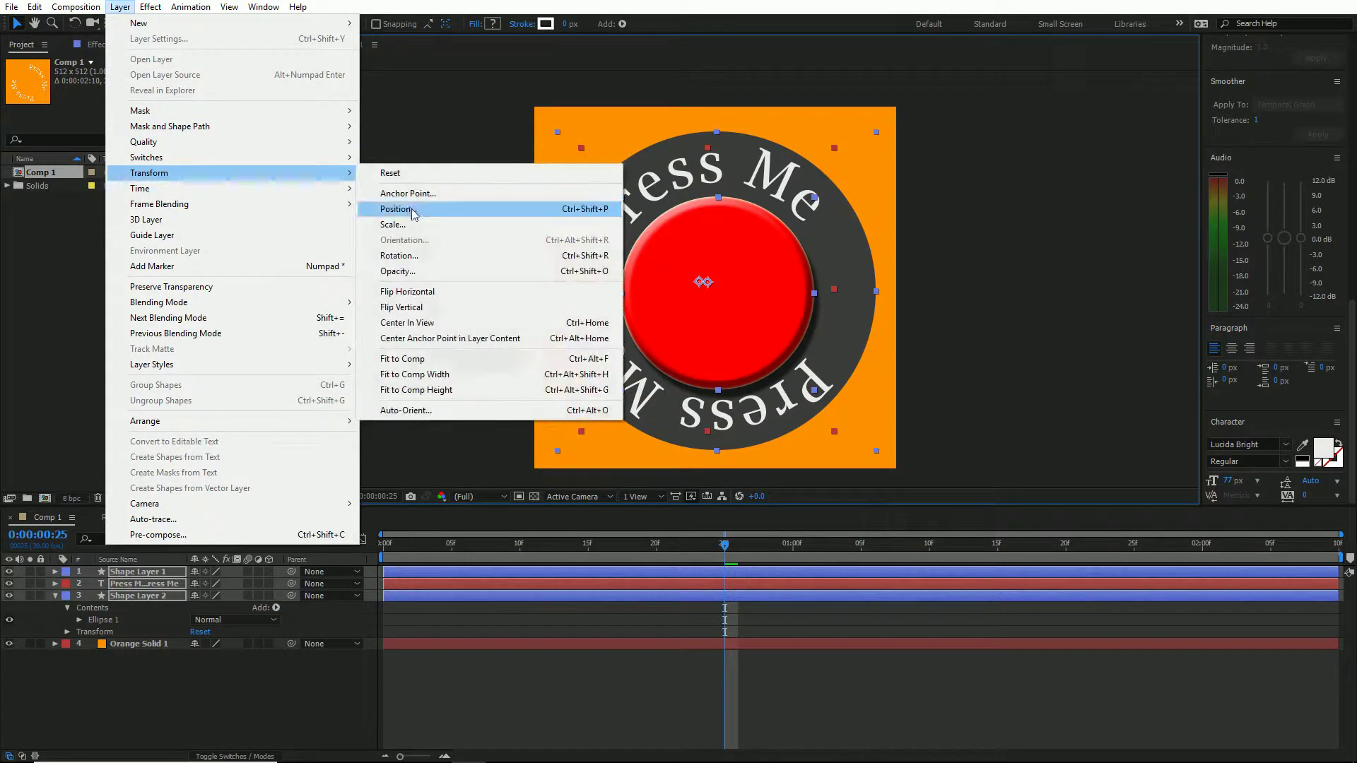
left_click(445, 323)
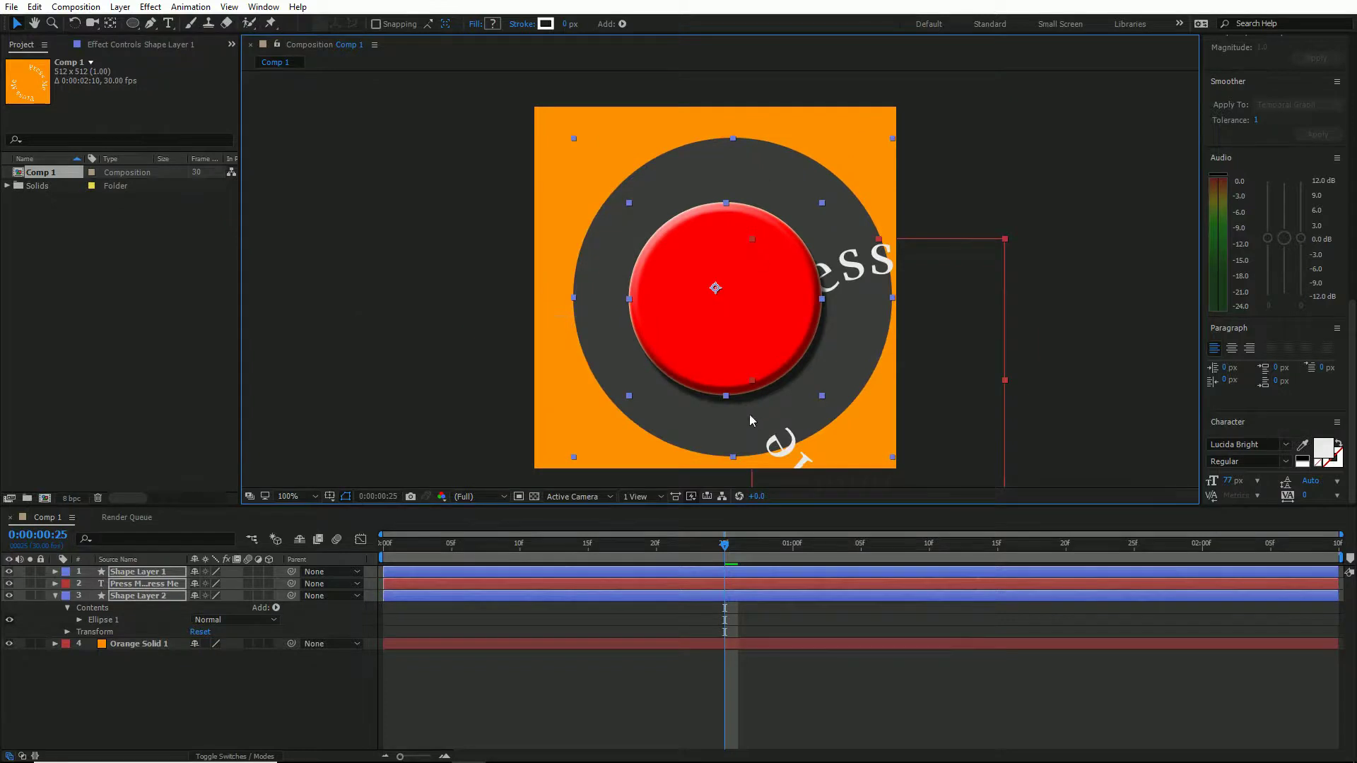
Centre the anchor points of the three selected layers in their content, and centre those layers in view.
left_click(120, 7)
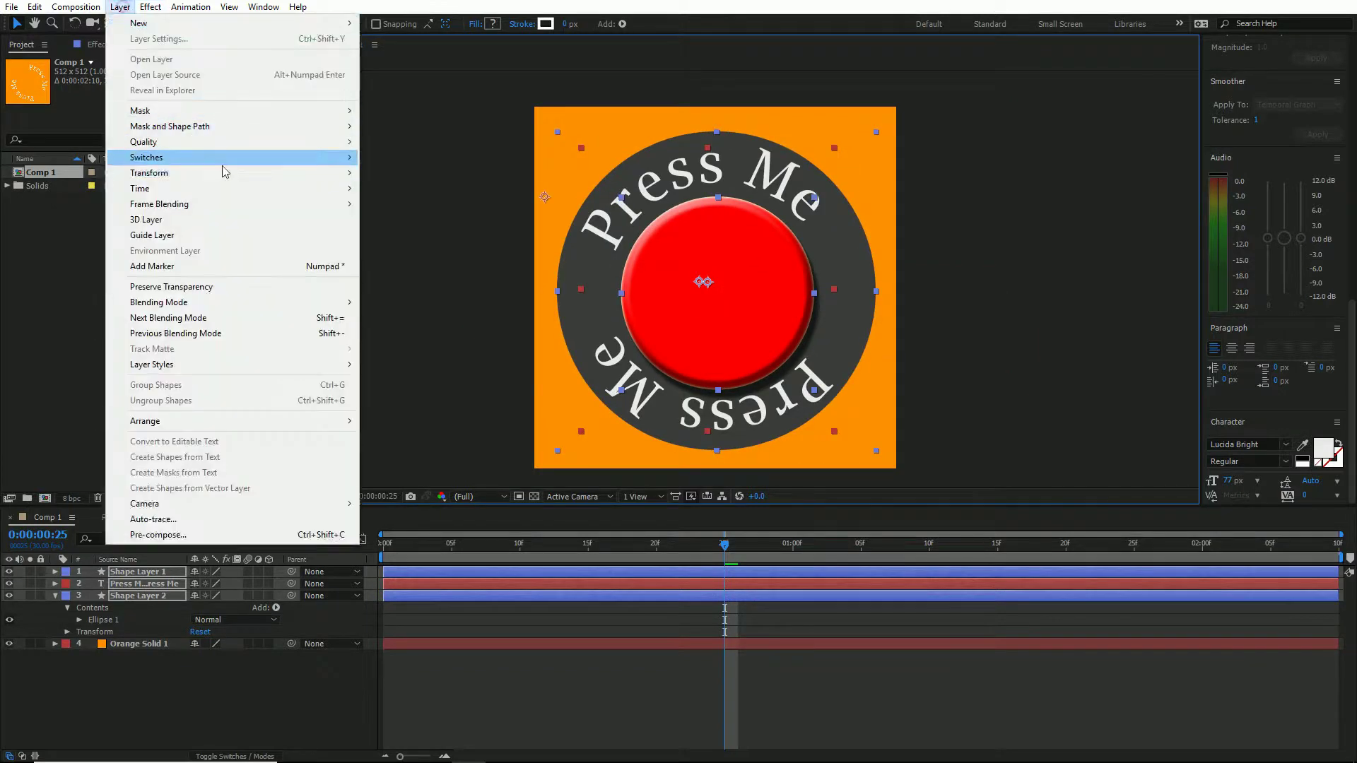
mouse_move(241, 174)
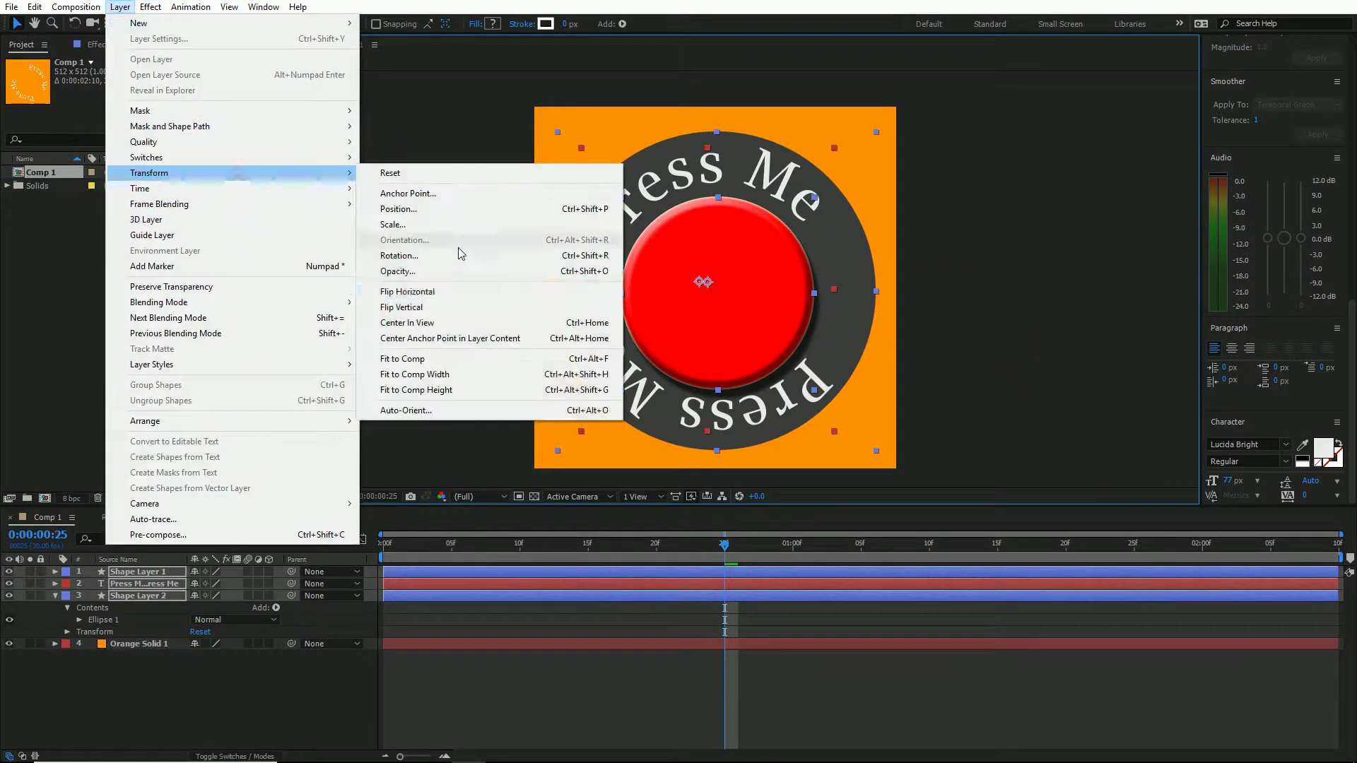
left_click(464, 338)
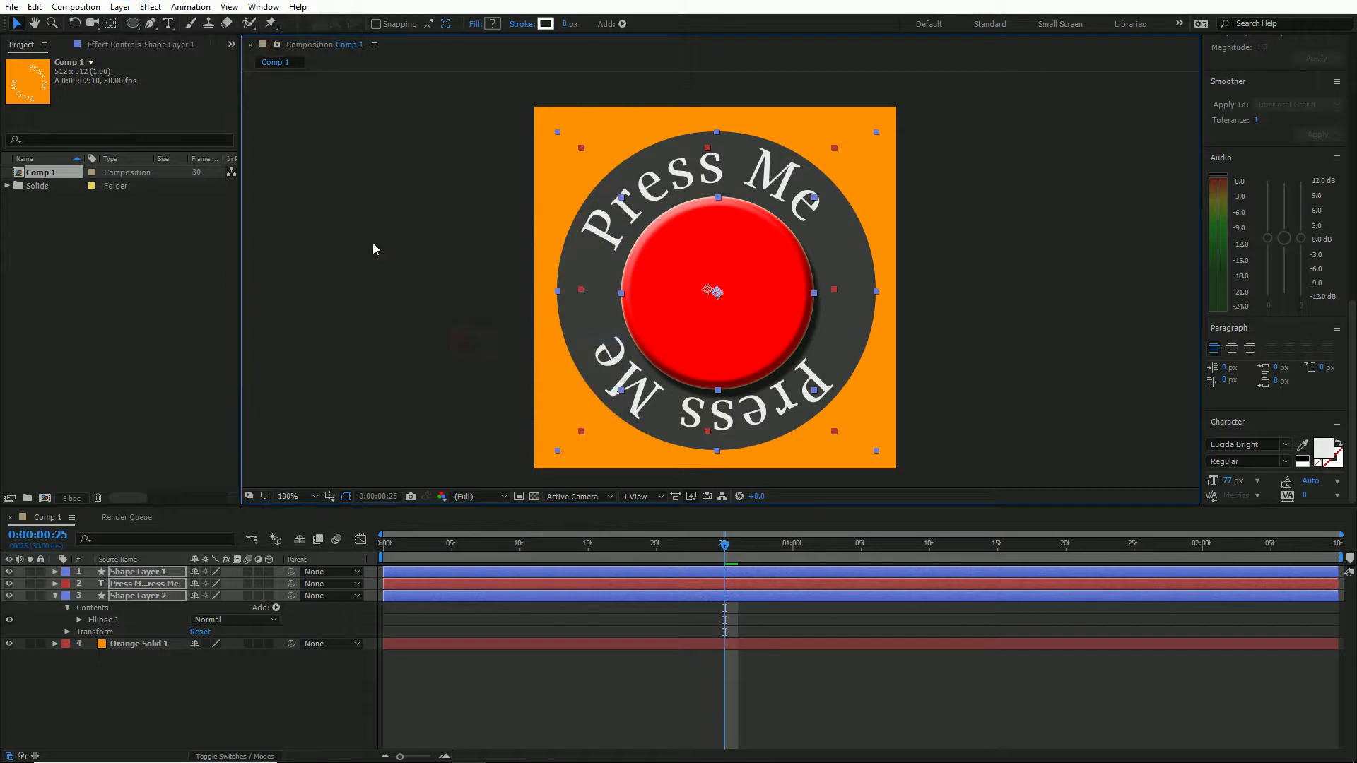
left_click(120, 7)
mouse_move(182, 176)
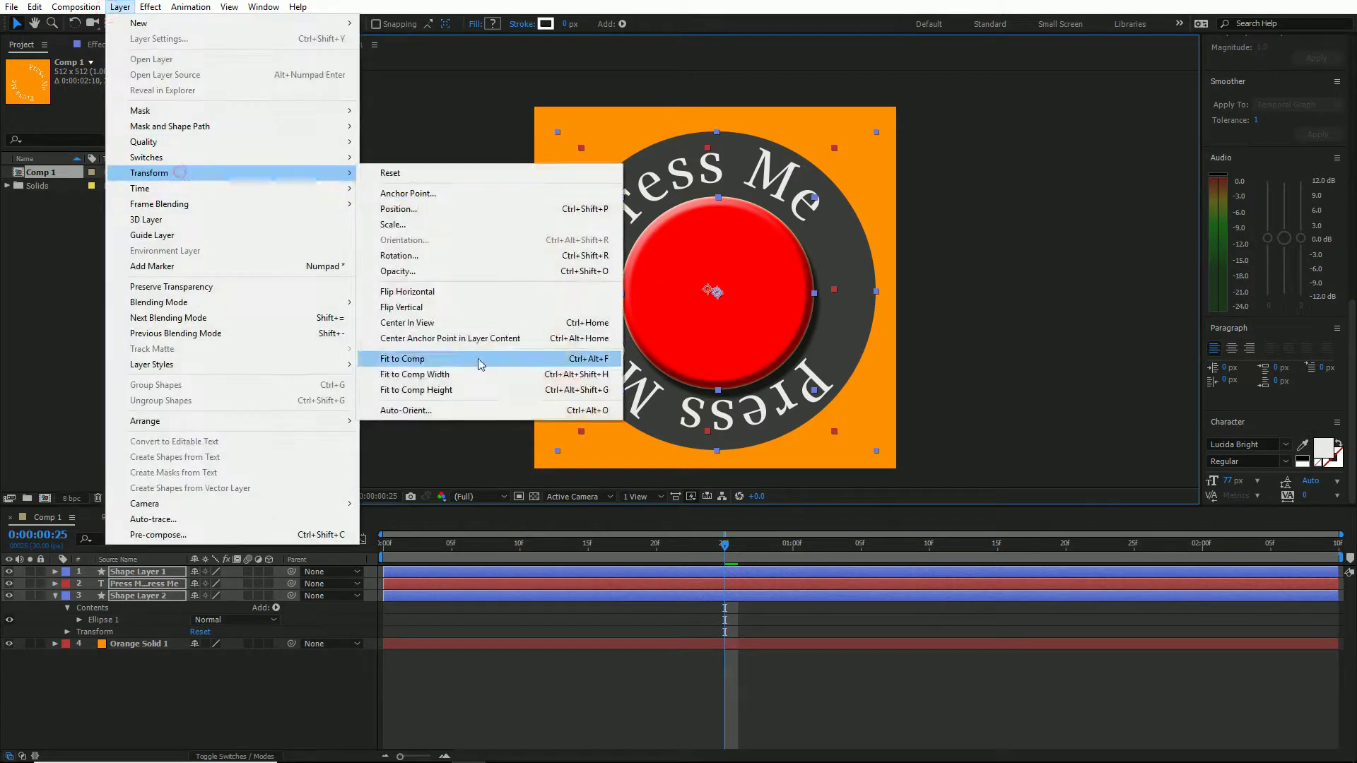
left_click(461, 325)
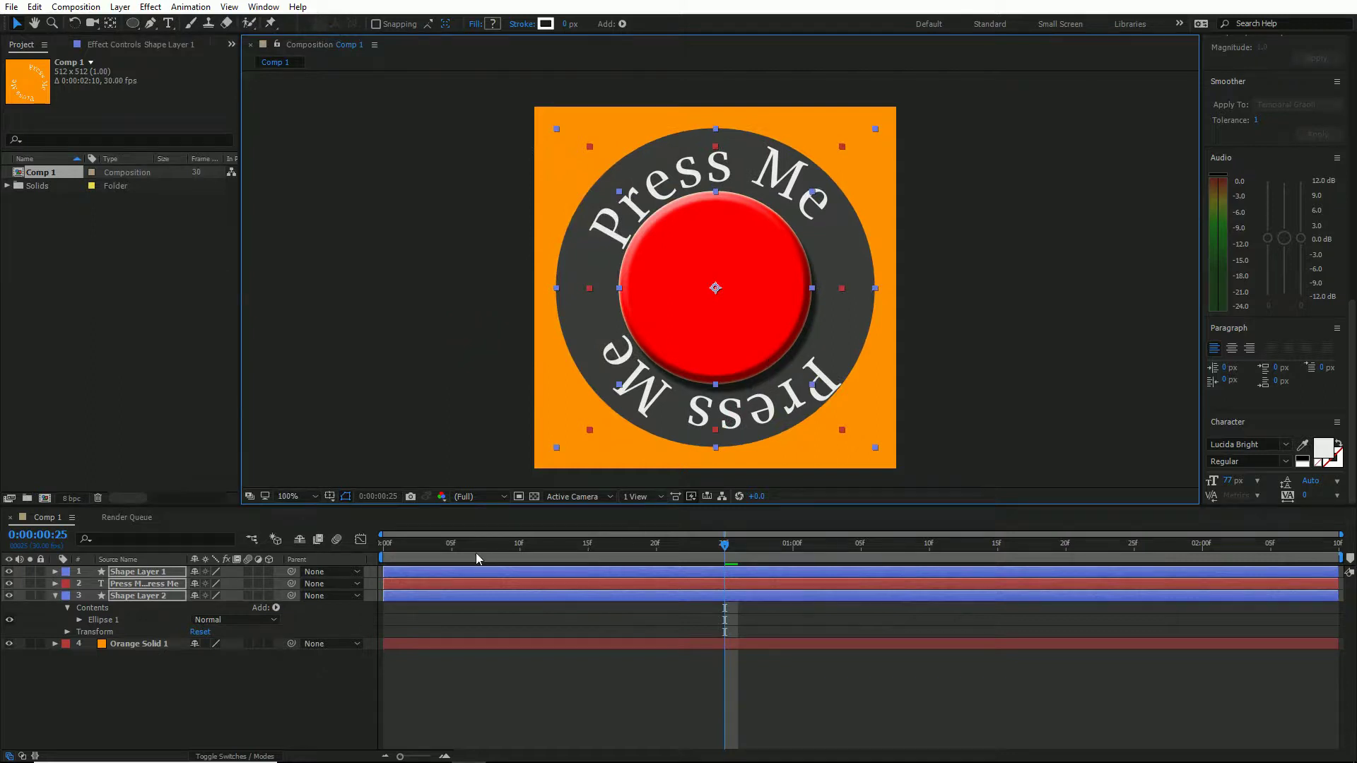
Preview the rotation and nudge only the text layer slightly left to even its spacing within the dark ring.
key("space")
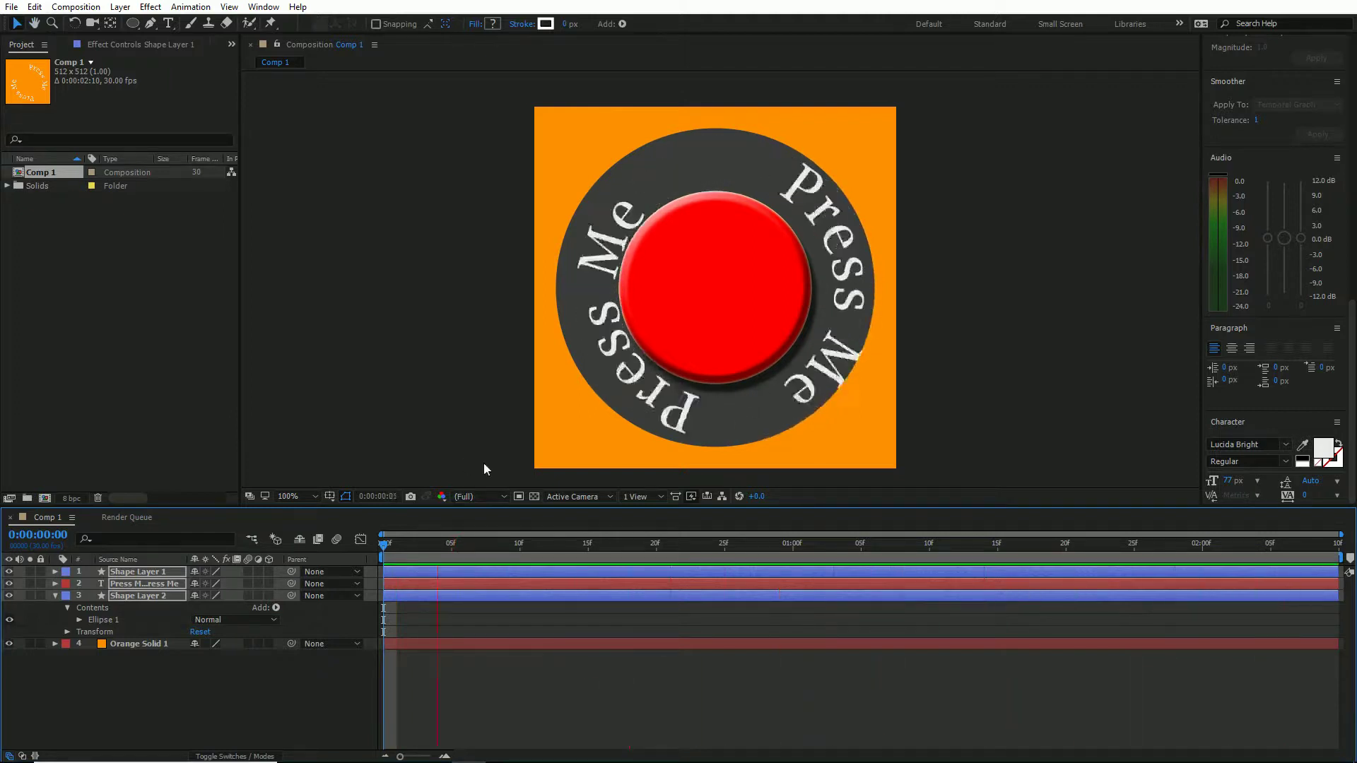
key("space")
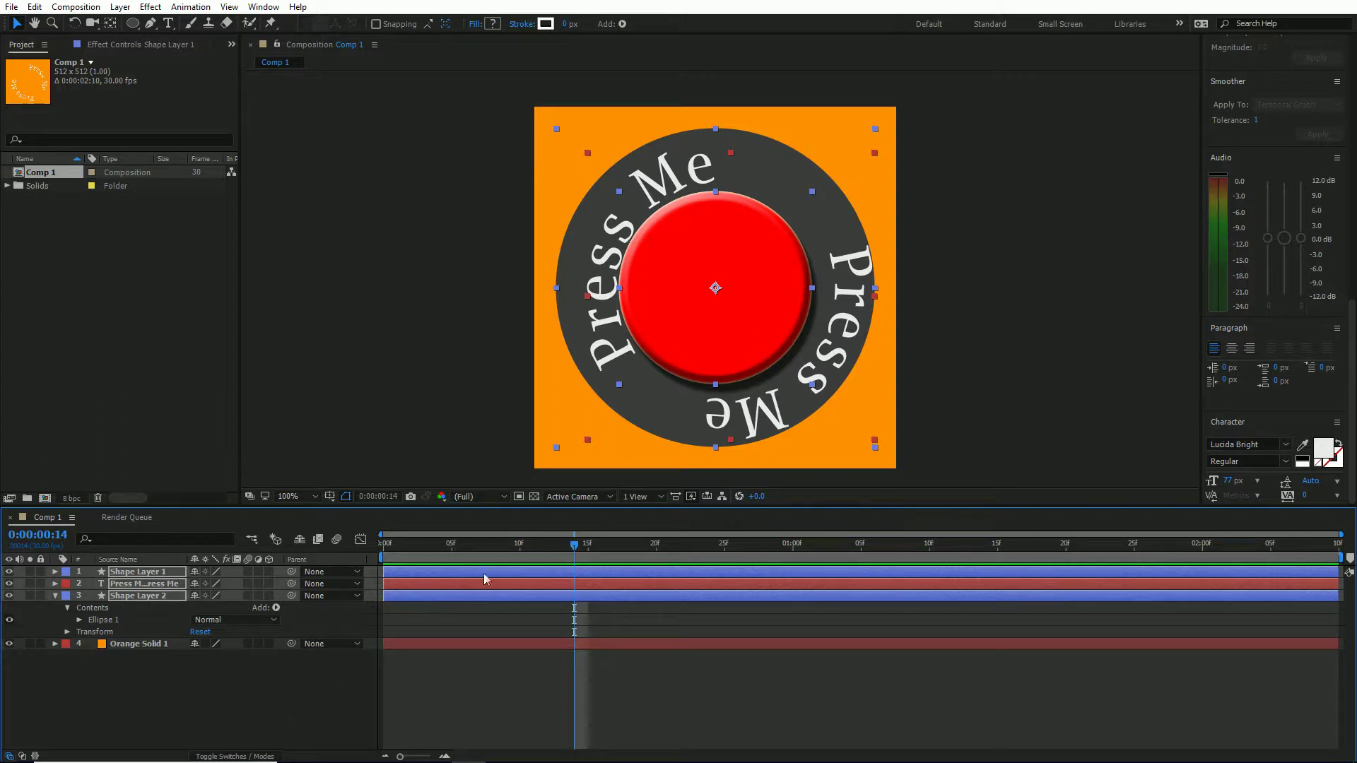
left_click(236, 683)
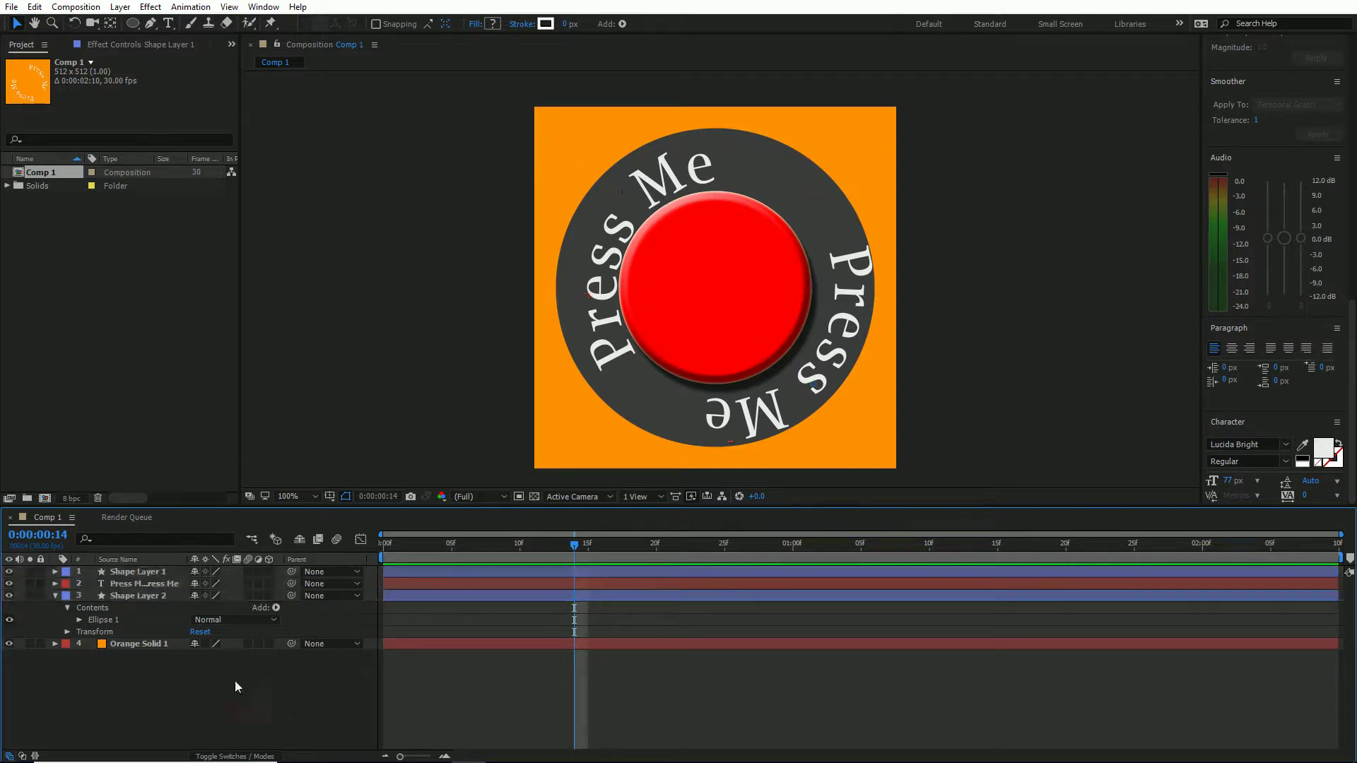
left_click(136, 584)
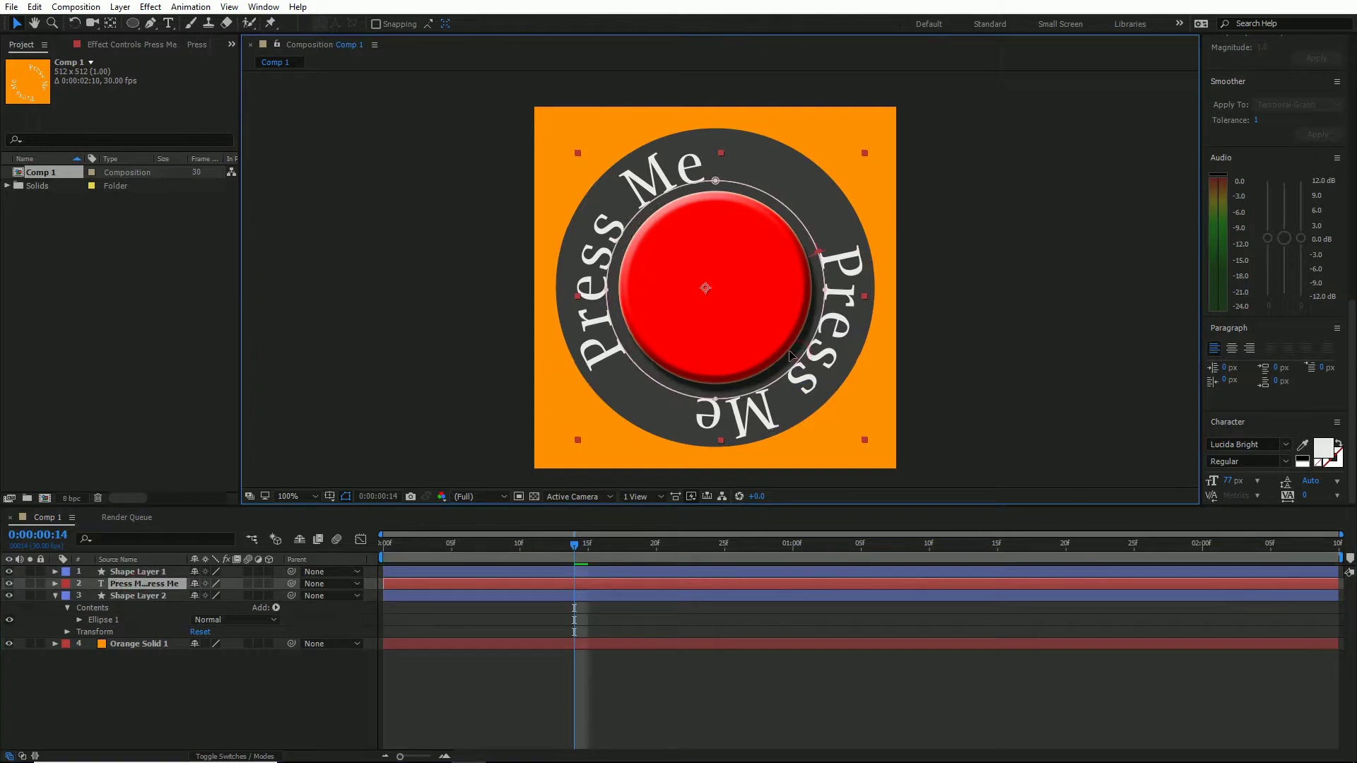
Play the animation and hide the Orange Solid 1 background layer.
key("space")
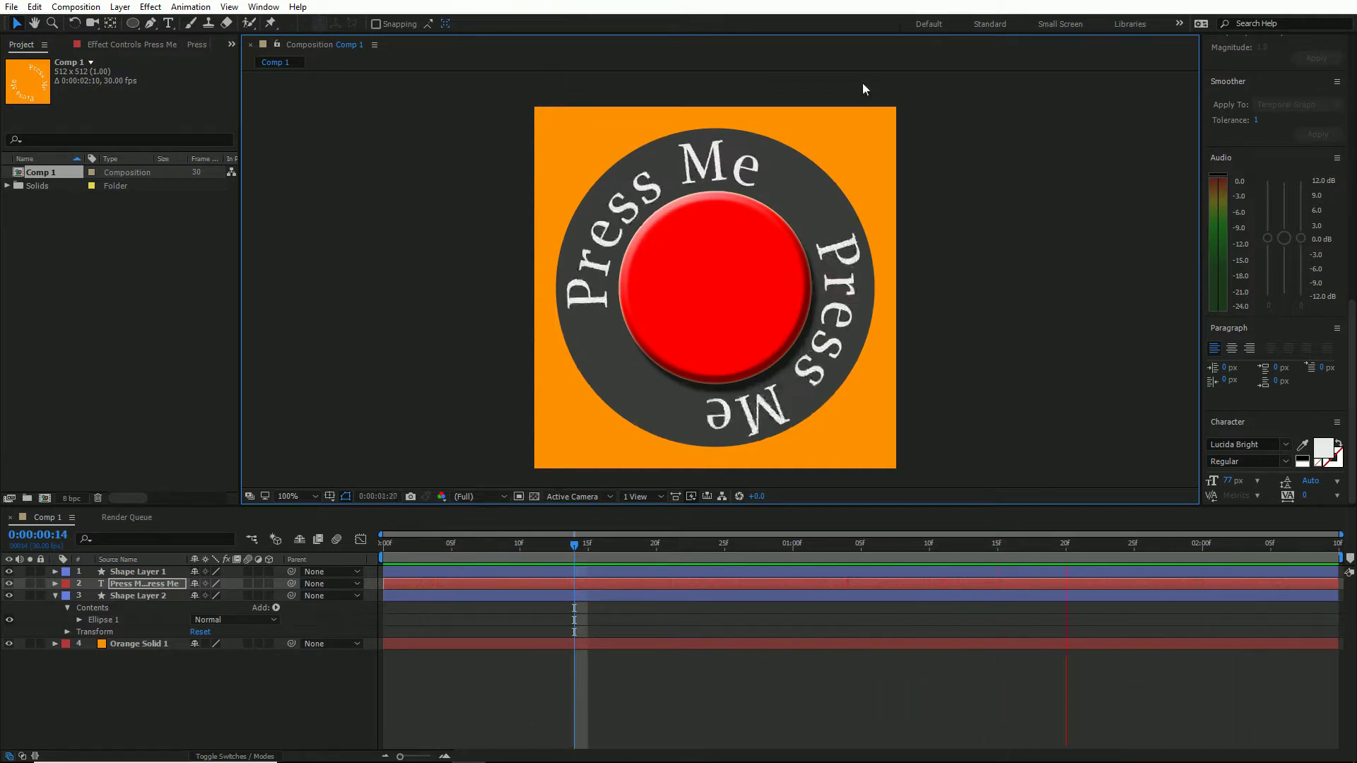
left_click(9, 644)
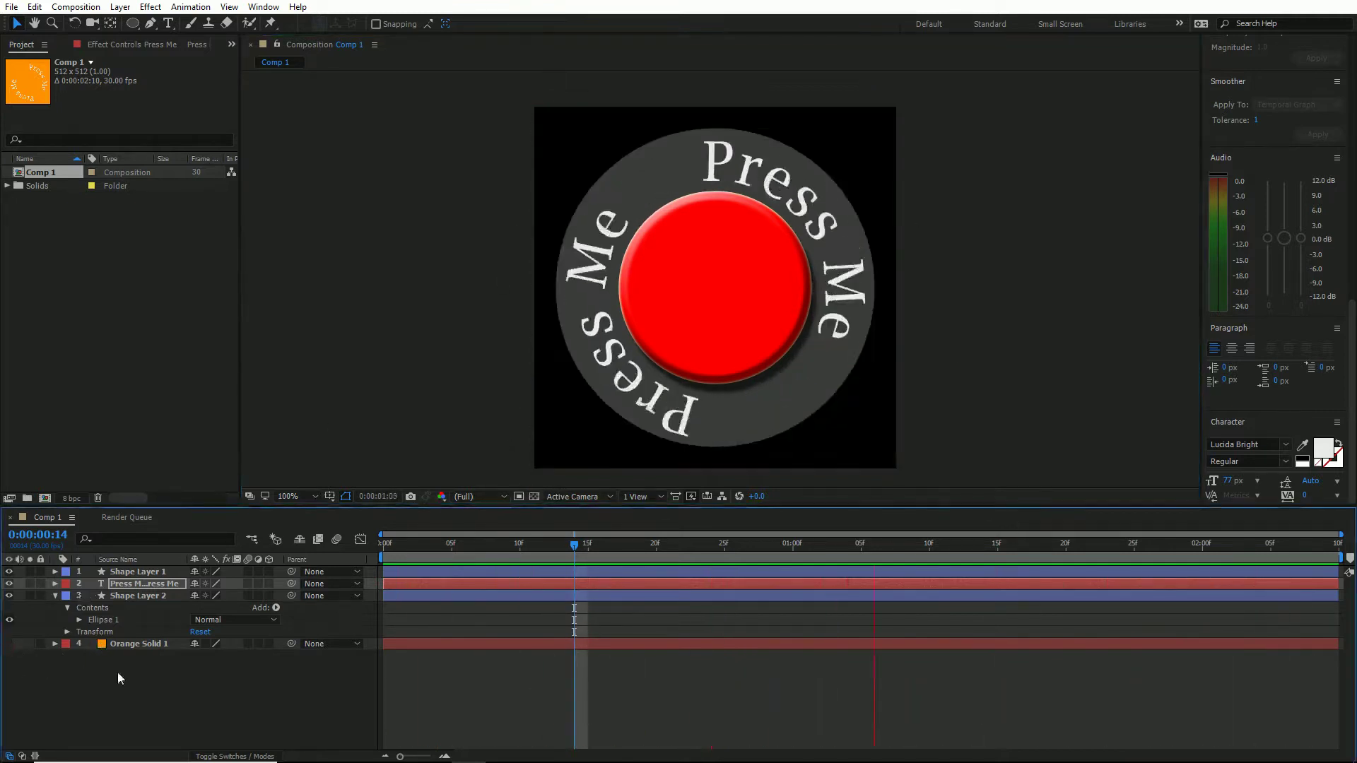